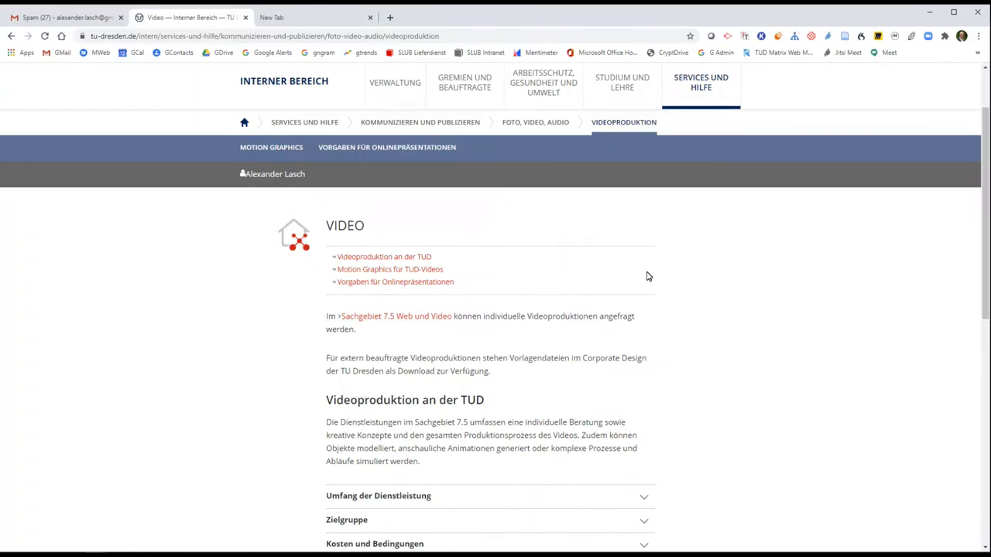
- Scroll through the Motion Graphics für TUD-Videos page to review its content
scroll(649, 277, down, 1)
scroll(648, 277, up, 1)
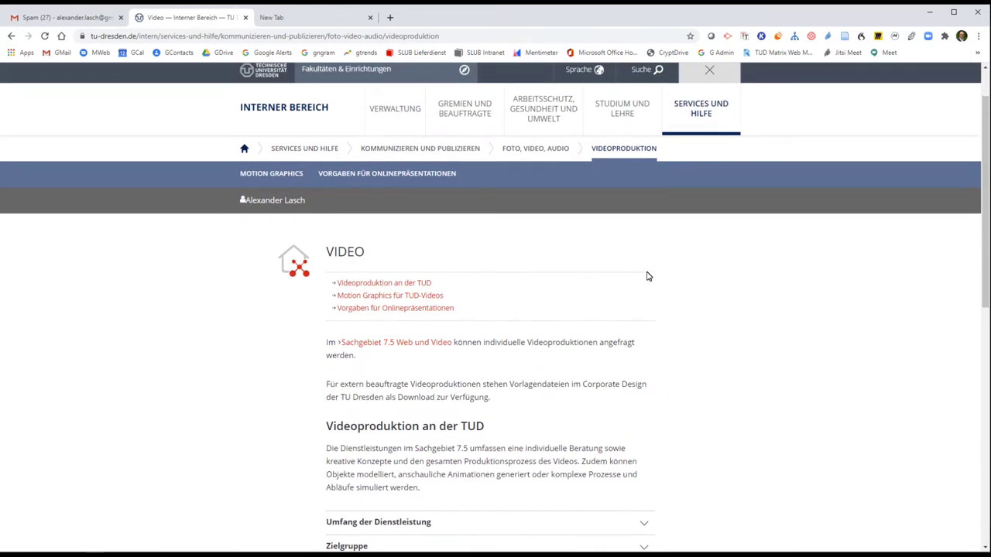
scroll(648, 277, down, 1)
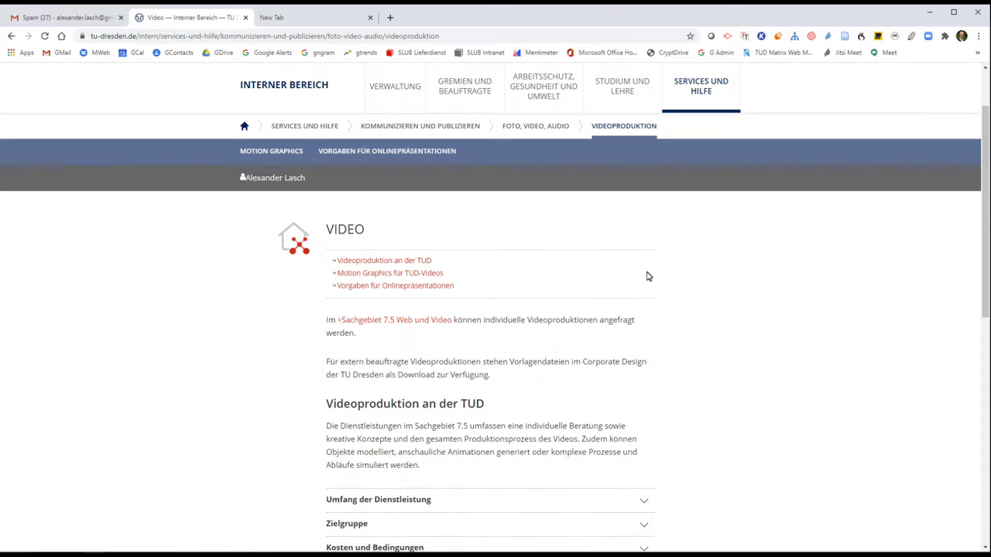
scroll(648, 276, down, 3)
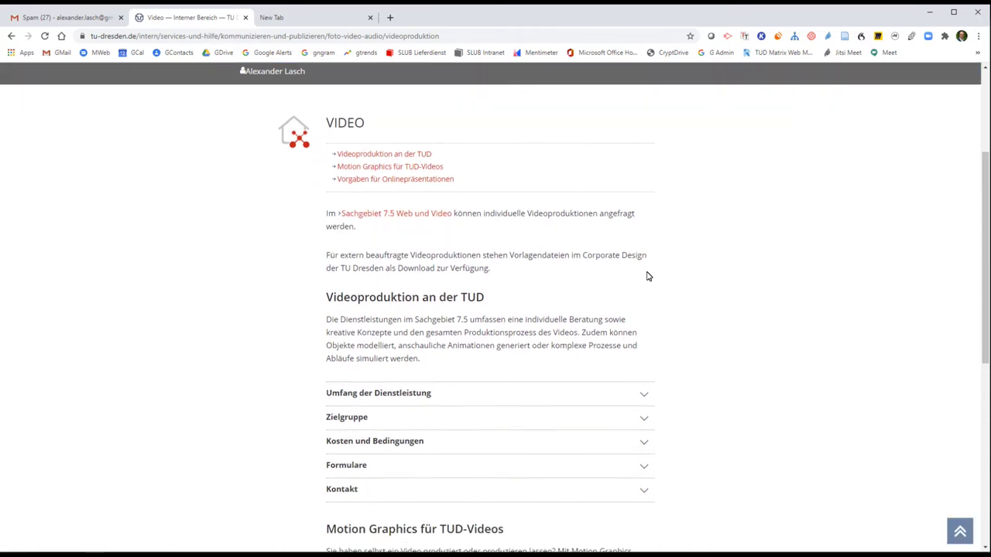
scroll(648, 277, down, 3)
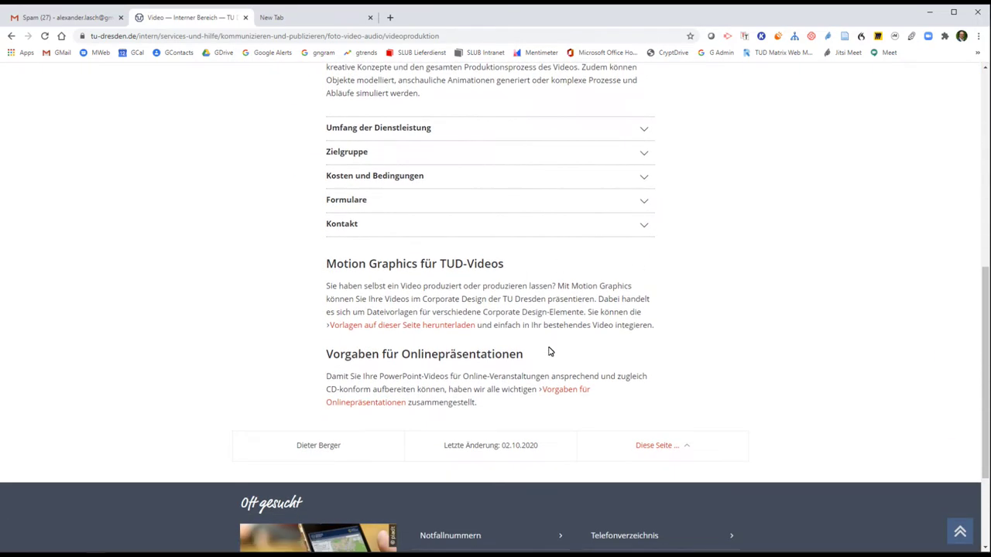
scroll(566, 333, up, 3)
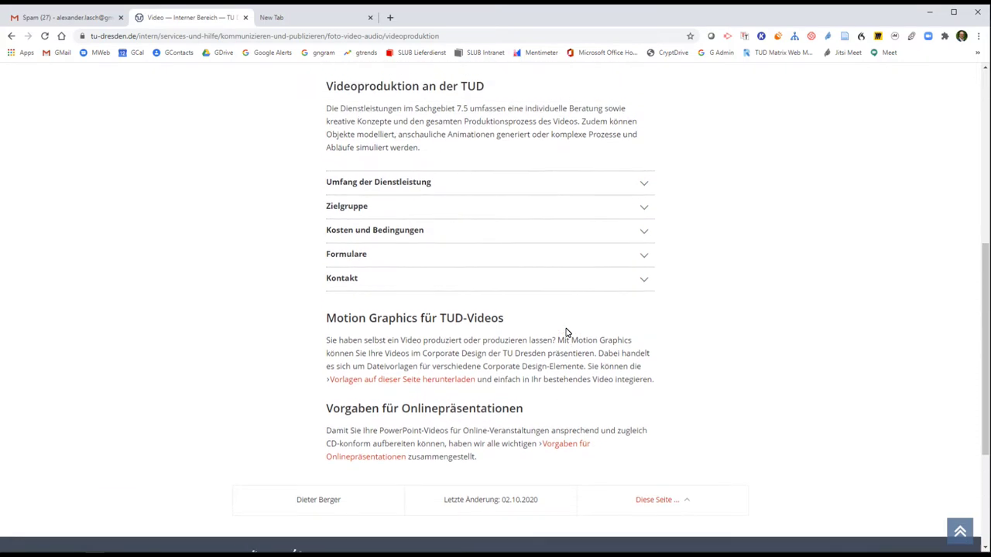
scroll(566, 333, up, 1)
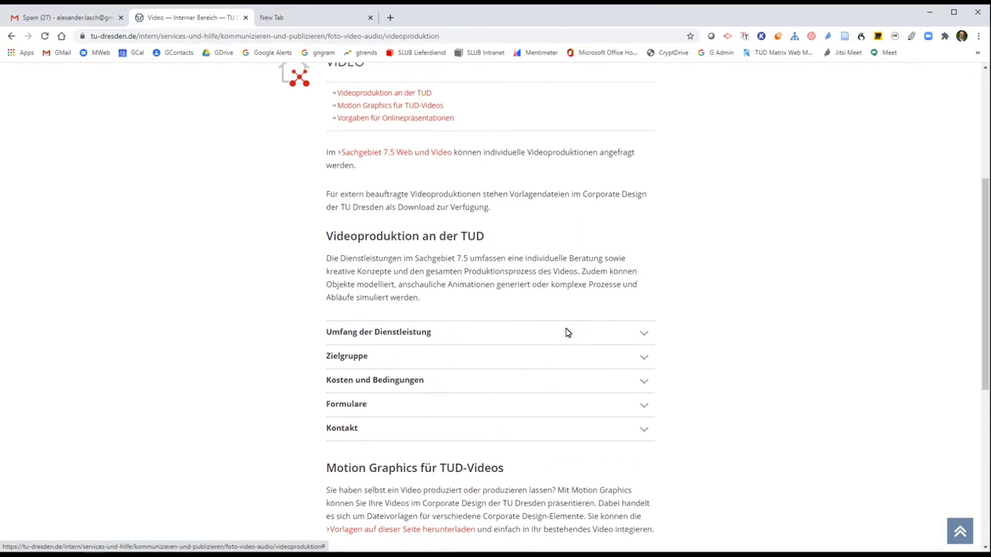
scroll(566, 332, down, 3)
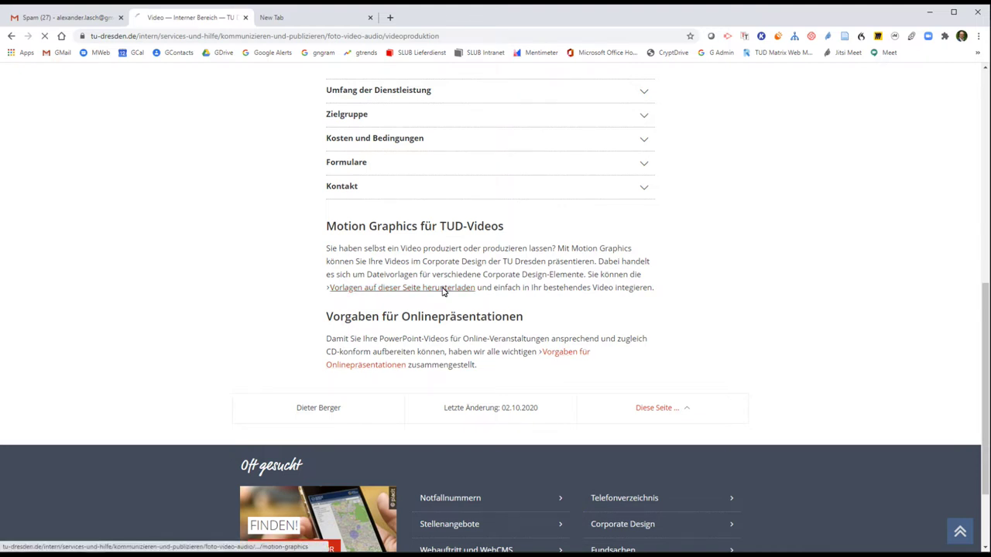
- Expand the Farben and Schrift sections to show house colours and the OpenSans Bold/Semibold fonts
scroll(610, 311, down, 1)
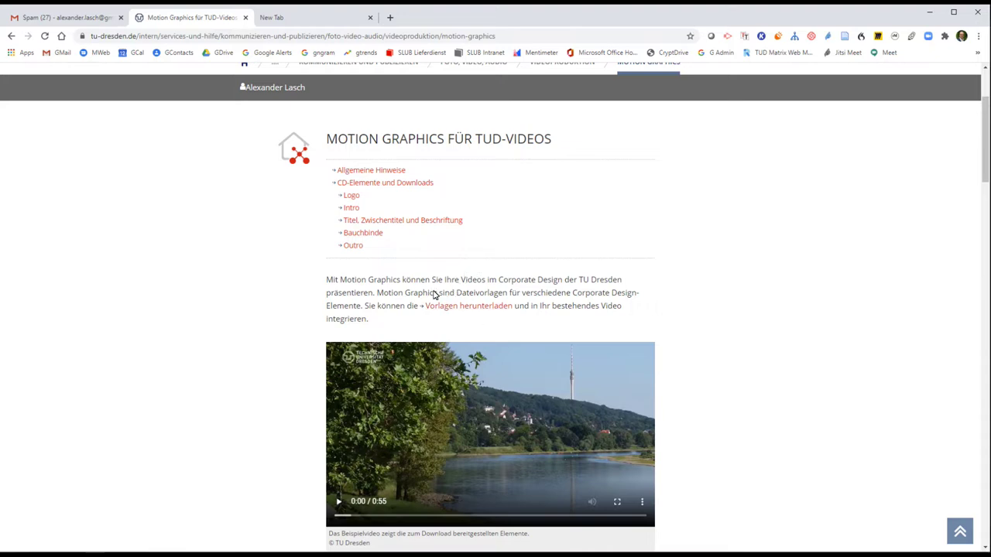
scroll(671, 287, down, 3)
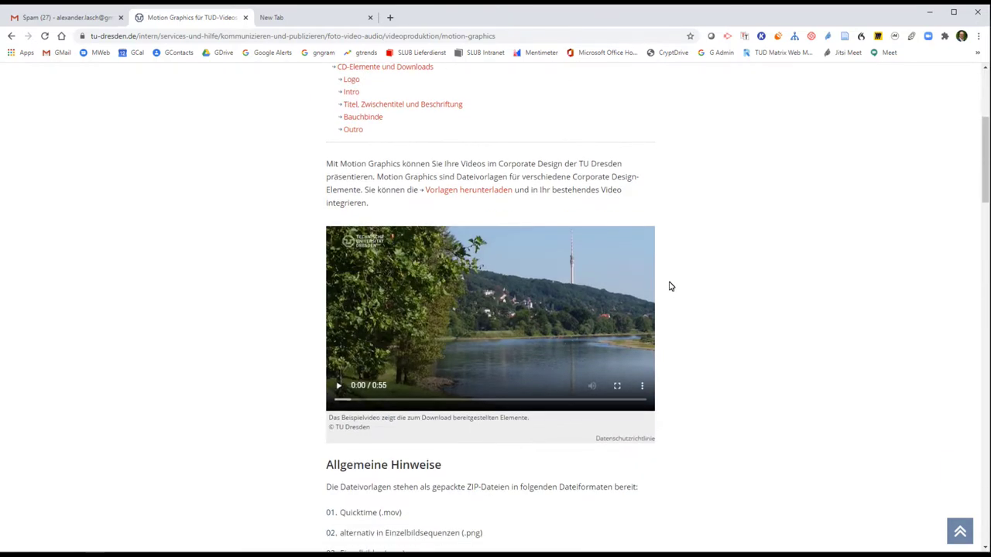
scroll(671, 286, down, 10)
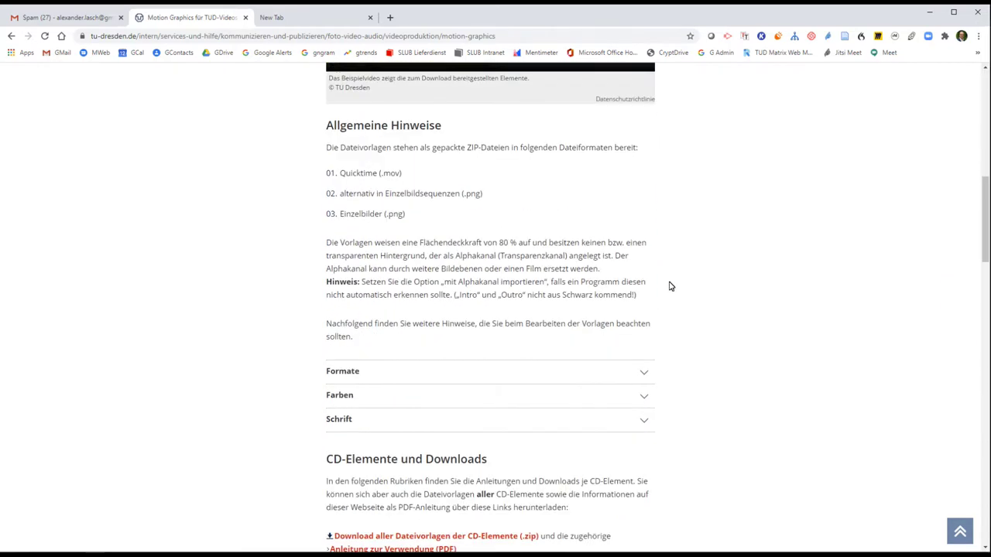
scroll(670, 286, down, 2)
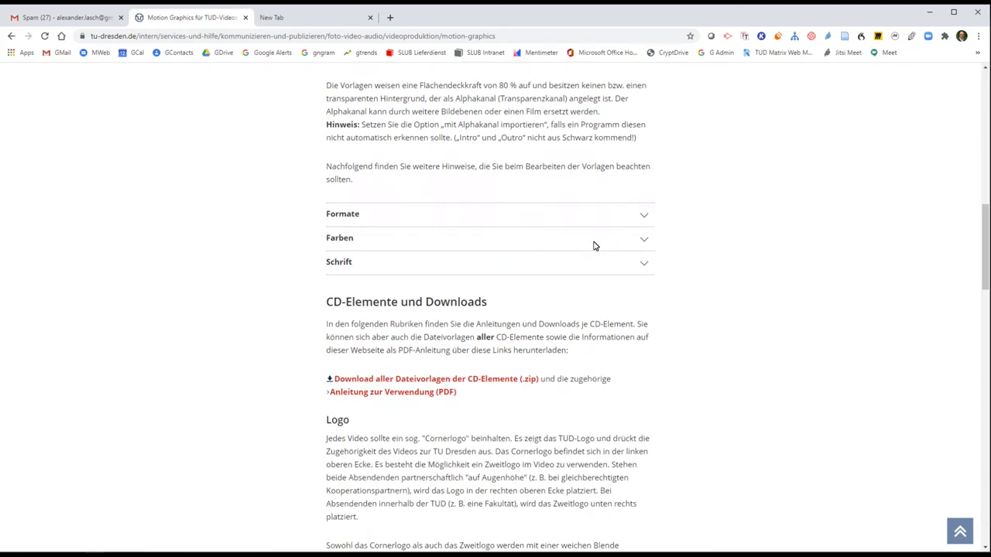
click(592, 246)
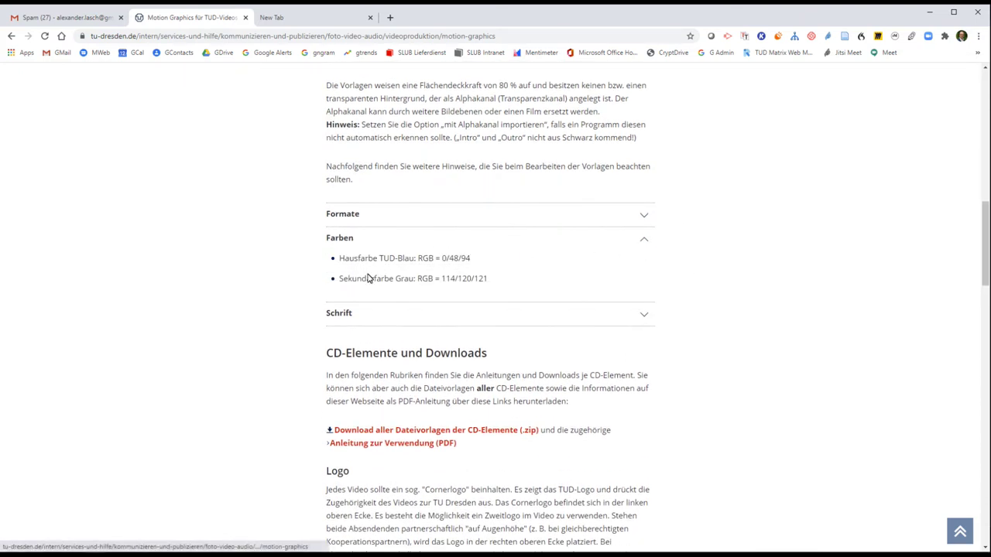
click(505, 322)
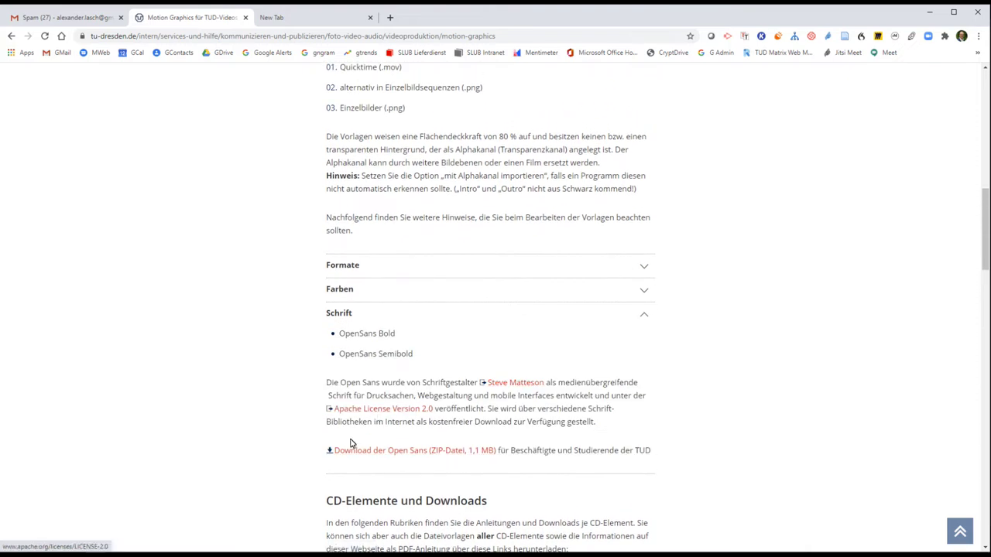
- Switch to Streamlabs OBS and add a Video-Aufnahme-Gerät source, reaching its naming dialog
mouse_move(267, 555)
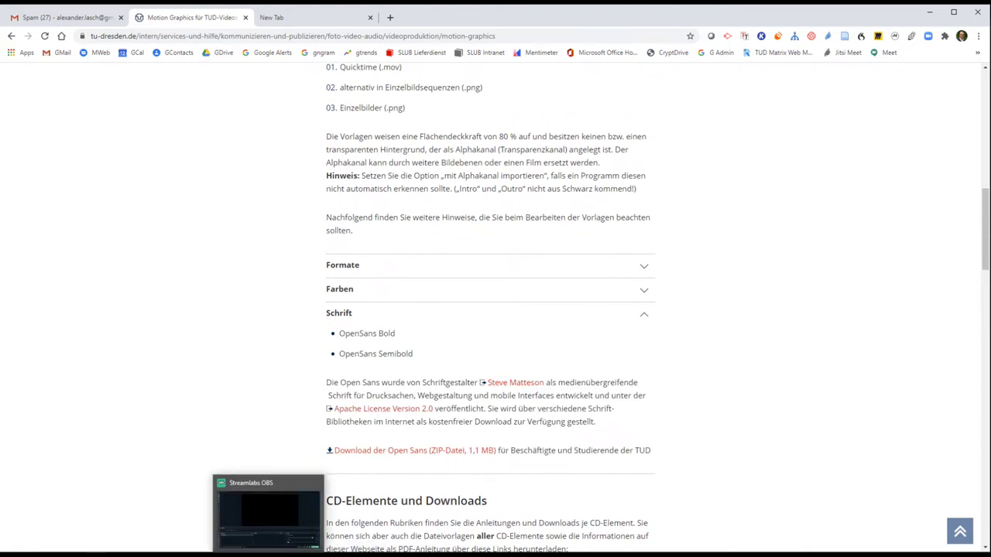
click(268, 511)
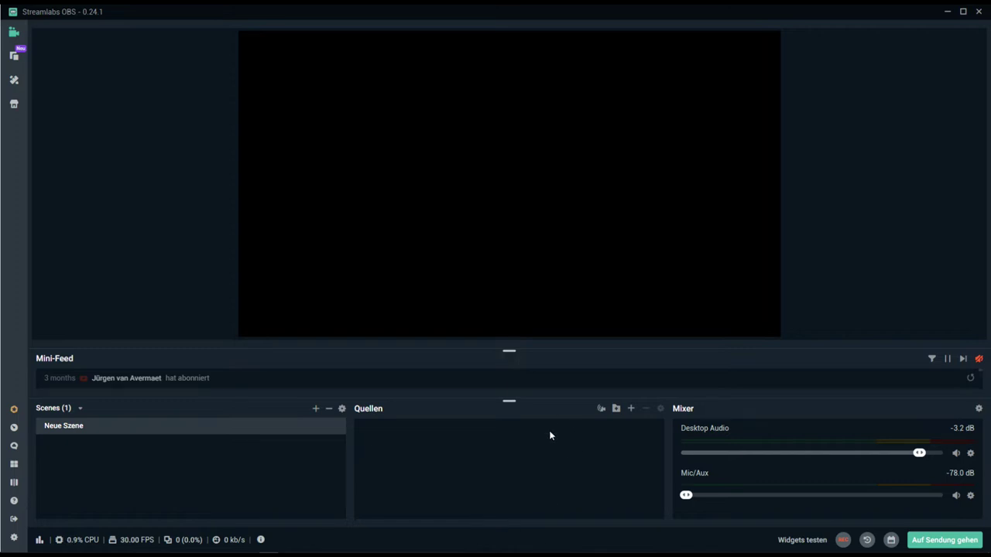
click(631, 409)
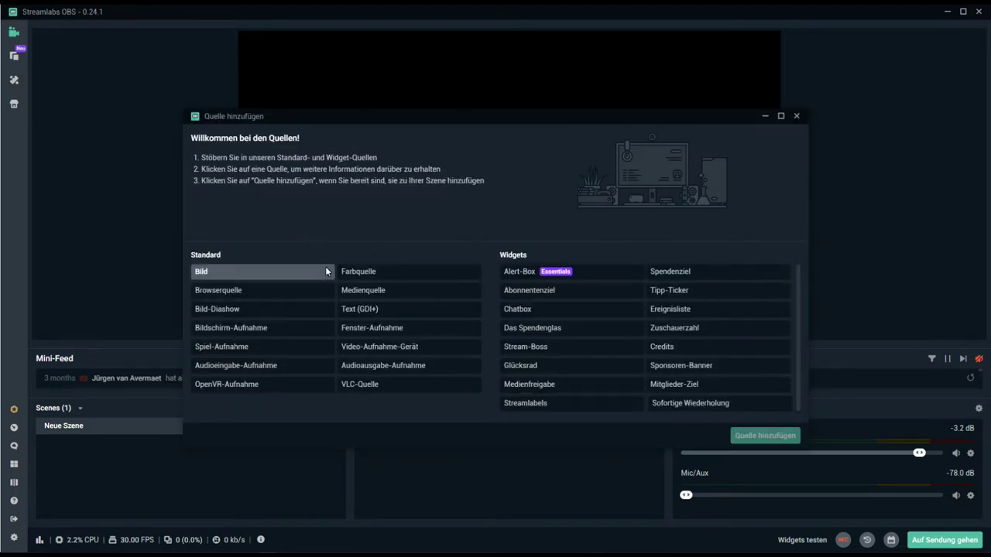
click(370, 348)
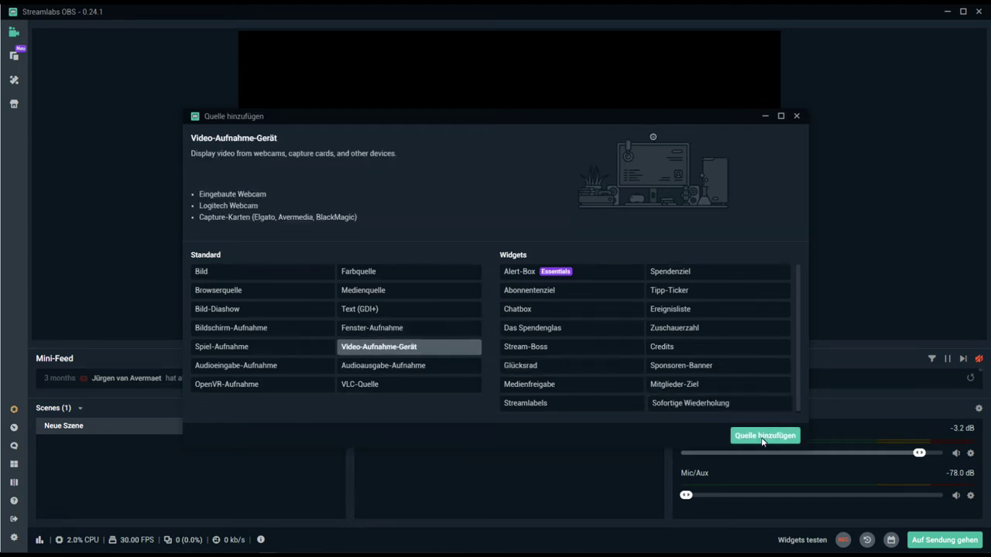
click(765, 437)
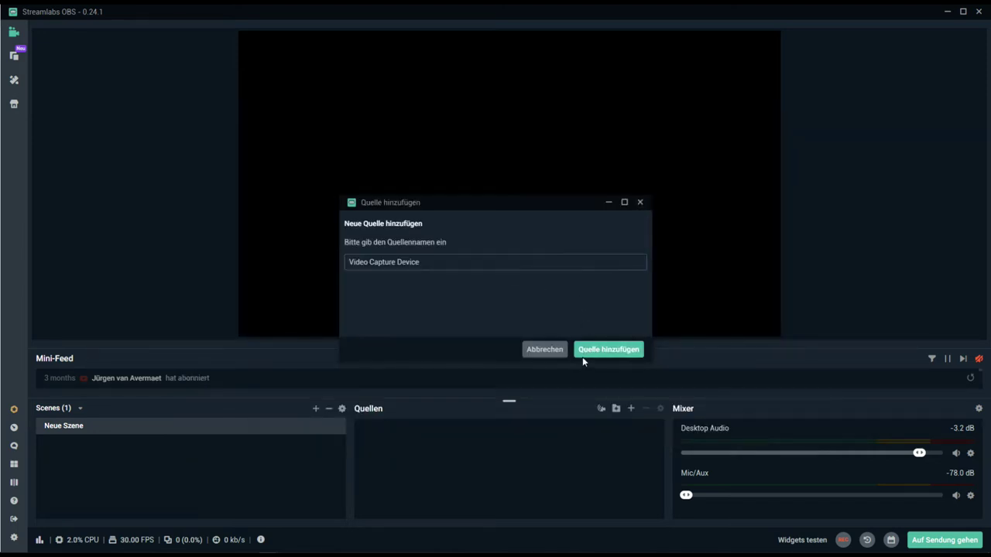
- Create the Video Capture Device source using HD Pro Webcam C920 at custom 1920x1080 resolution
click(609, 352)
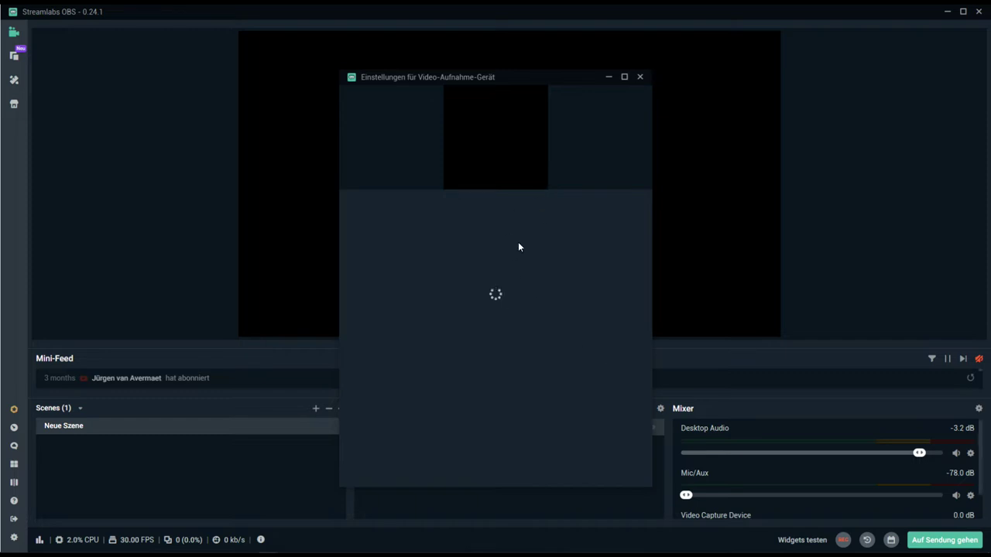
click(532, 207)
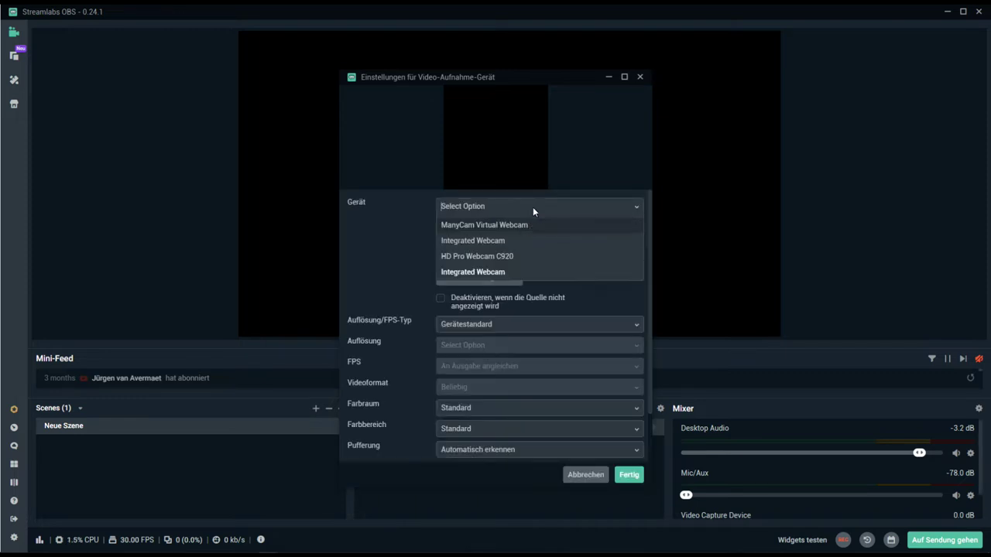
click(504, 256)
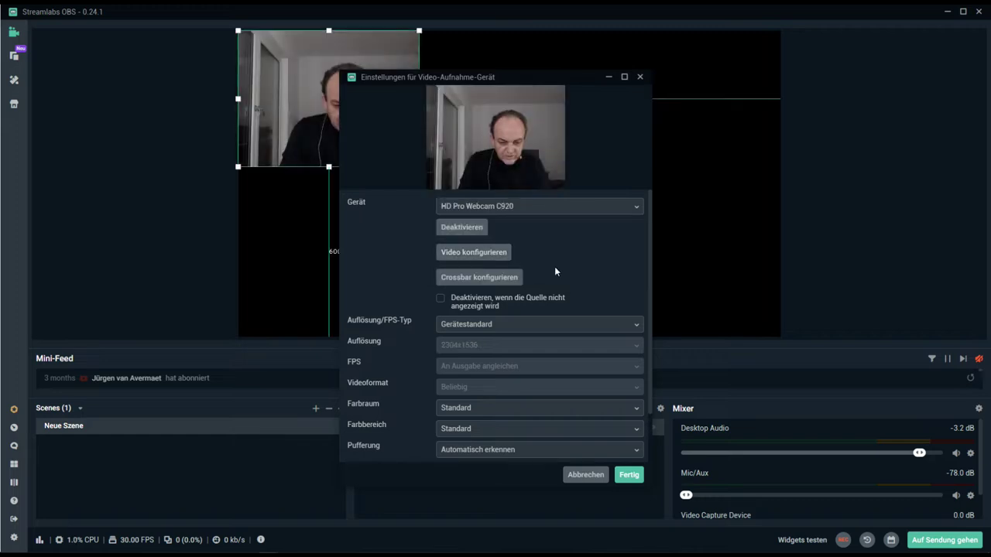
click(526, 324)
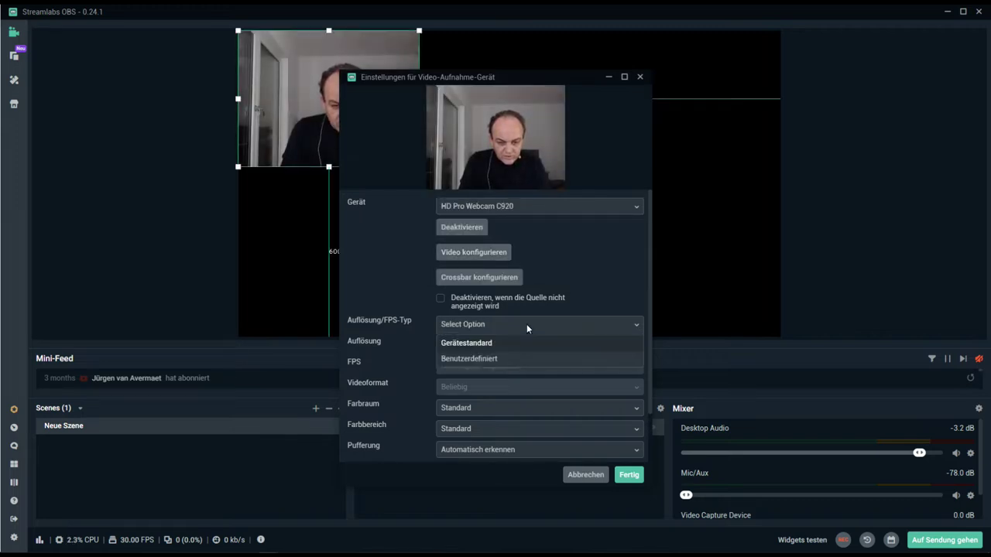
click(493, 359)
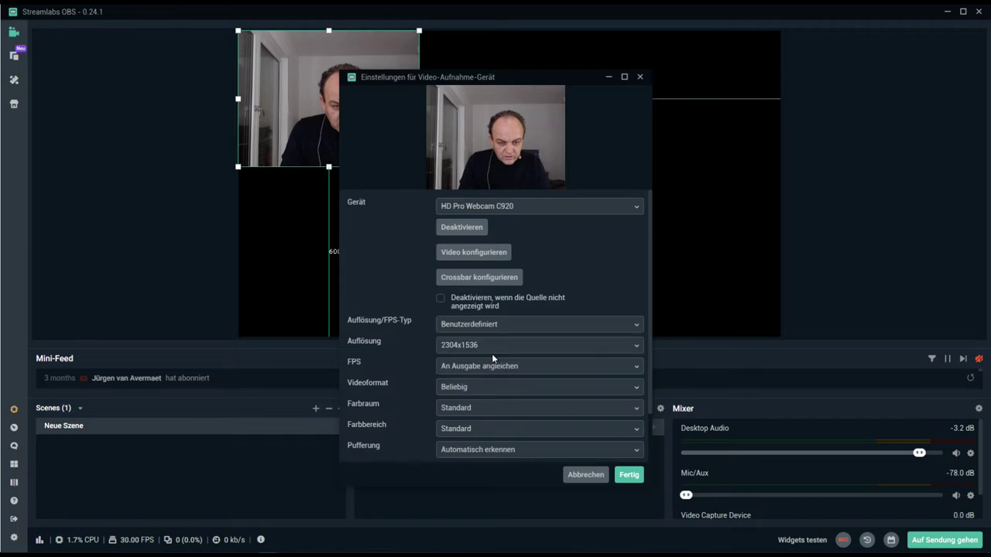
click(517, 341)
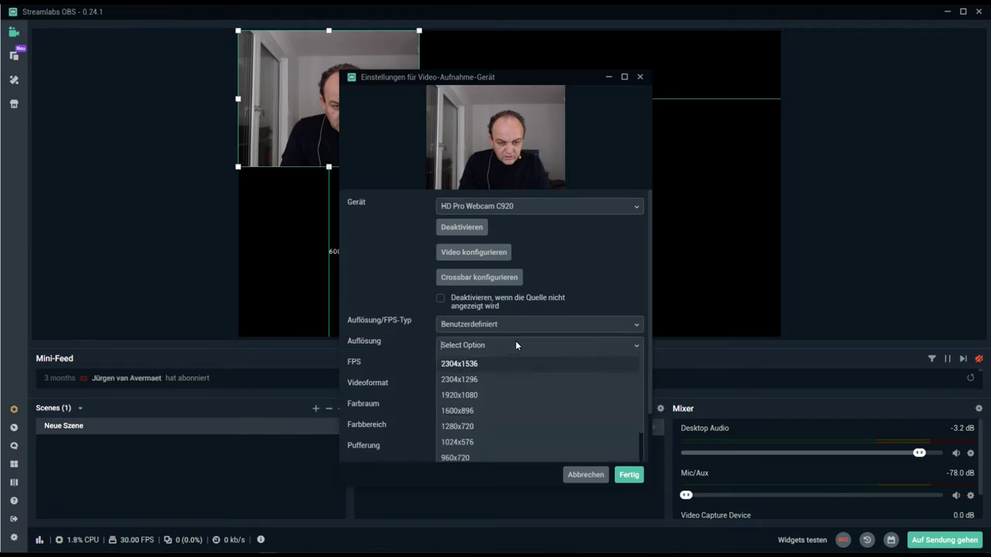
click(486, 395)
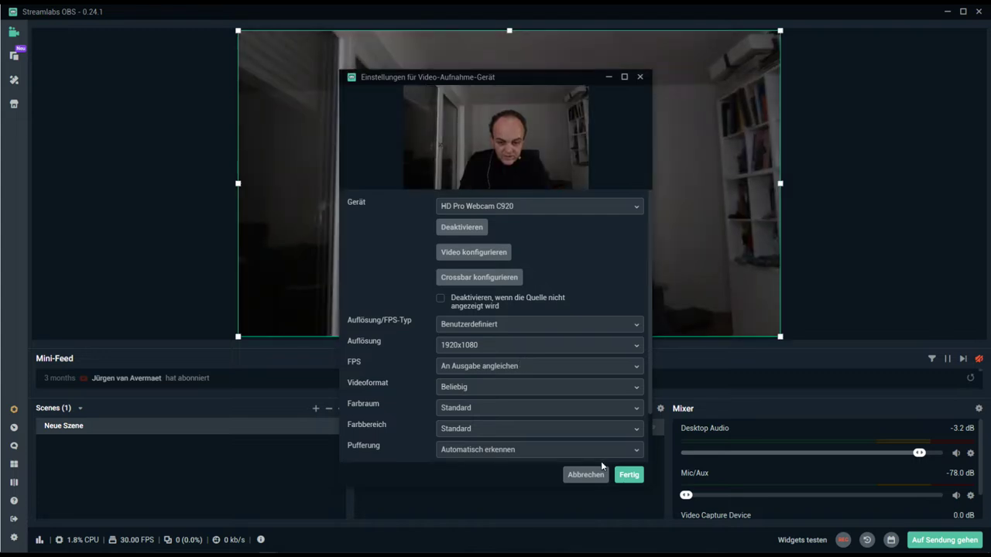
click(631, 477)
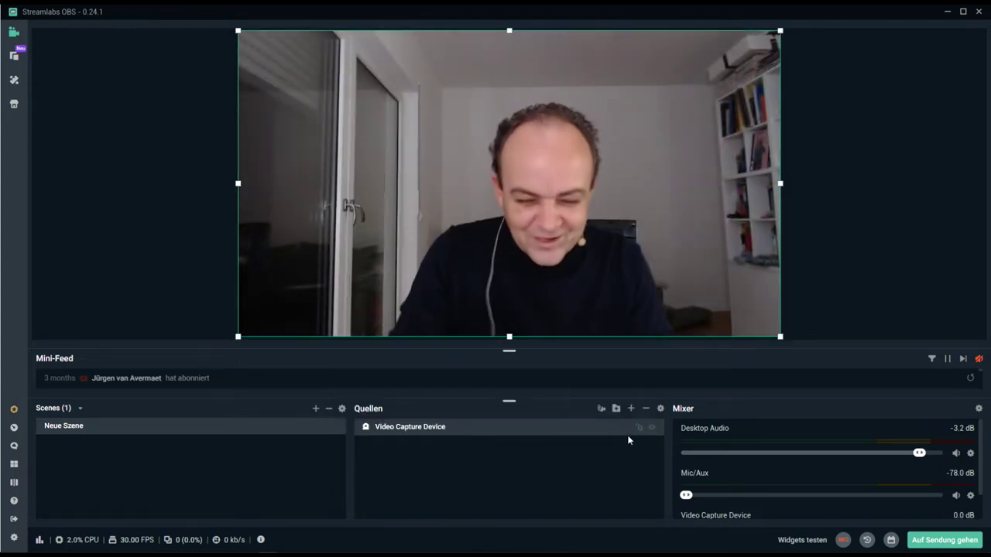
- Add an Audioeingabe-Aufnahme source using the Microphone (Samson RXD wireless receiver) device
click(630, 413)
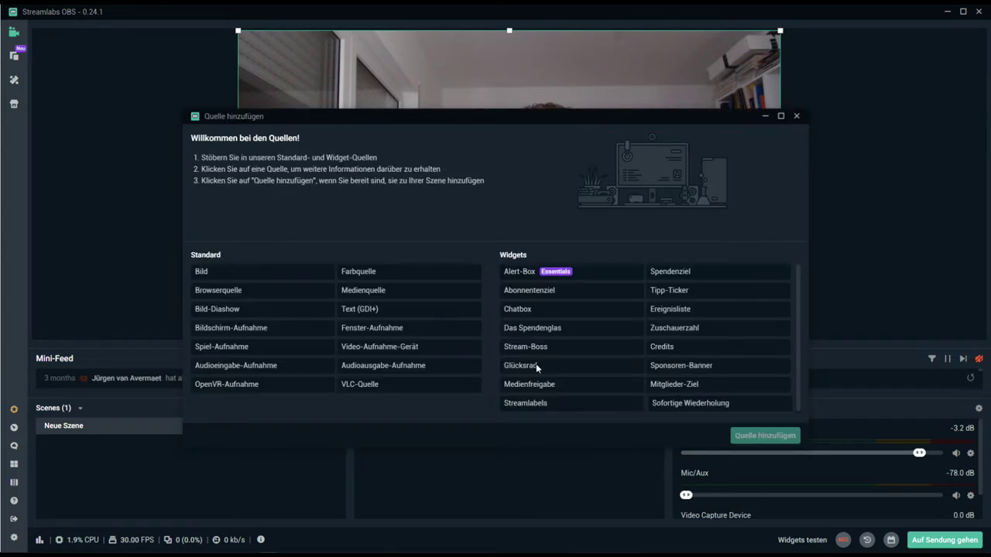
click(261, 371)
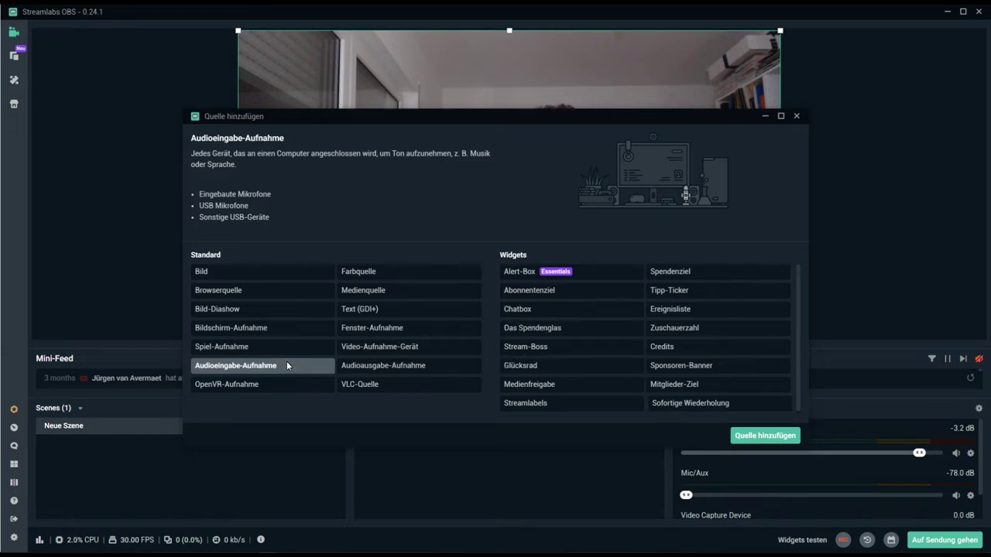
click(775, 438)
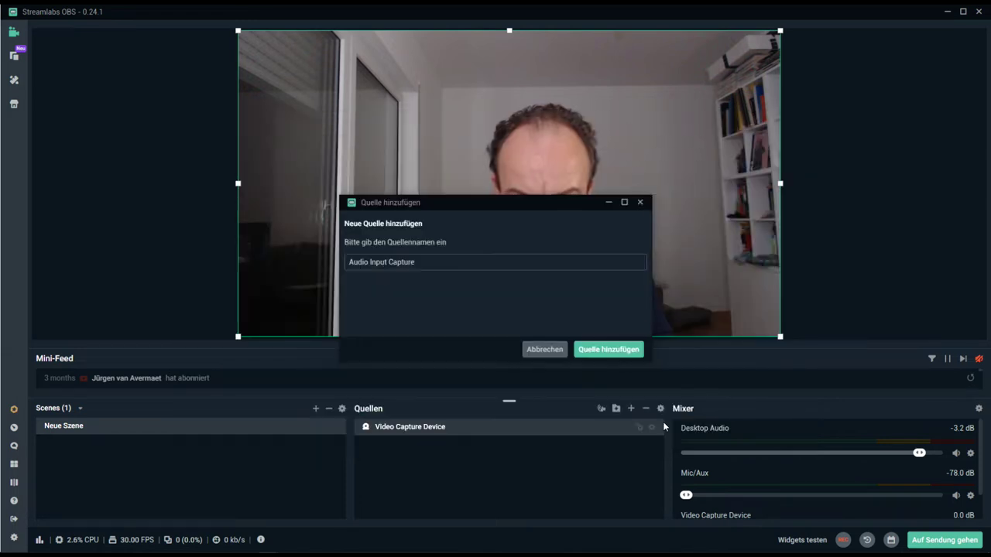
click(605, 350)
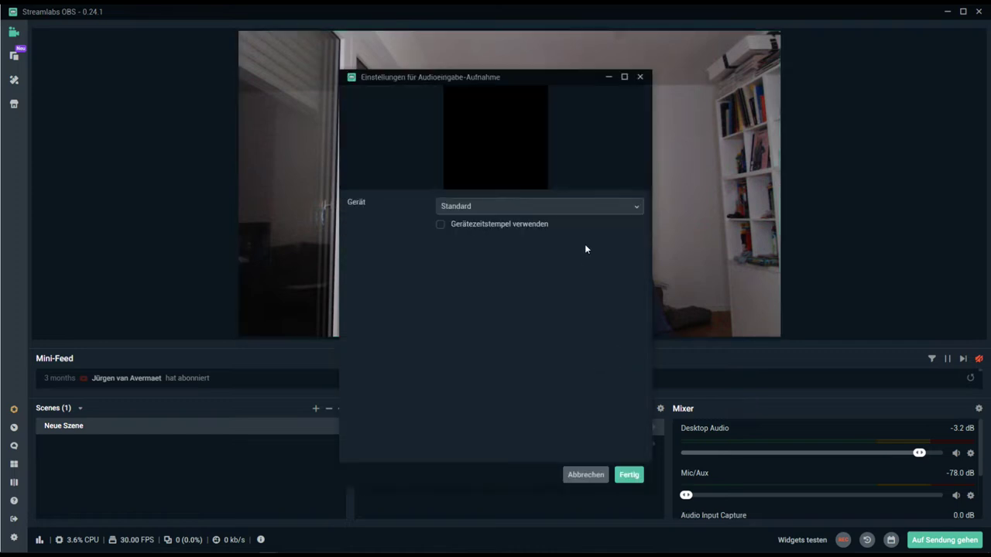
click(572, 206)
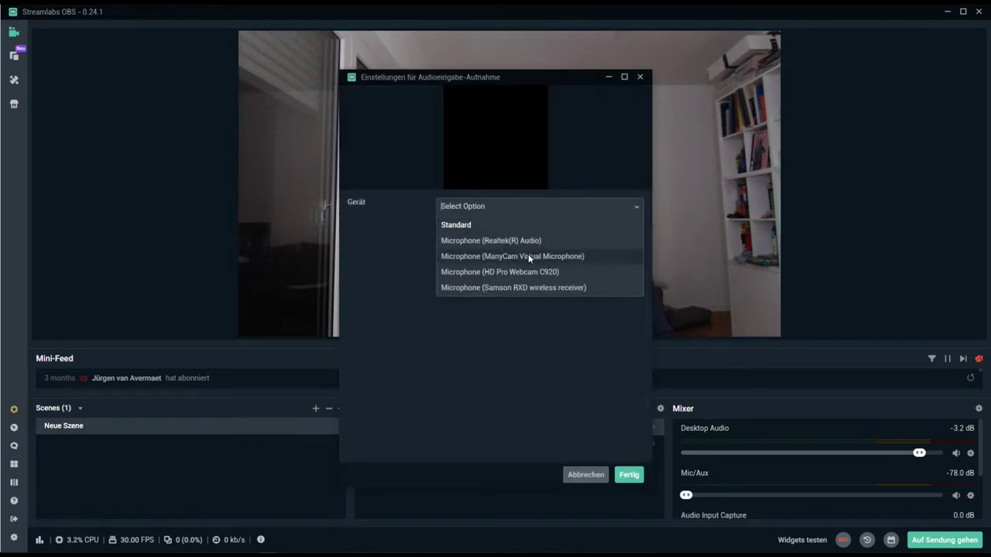
click(527, 287)
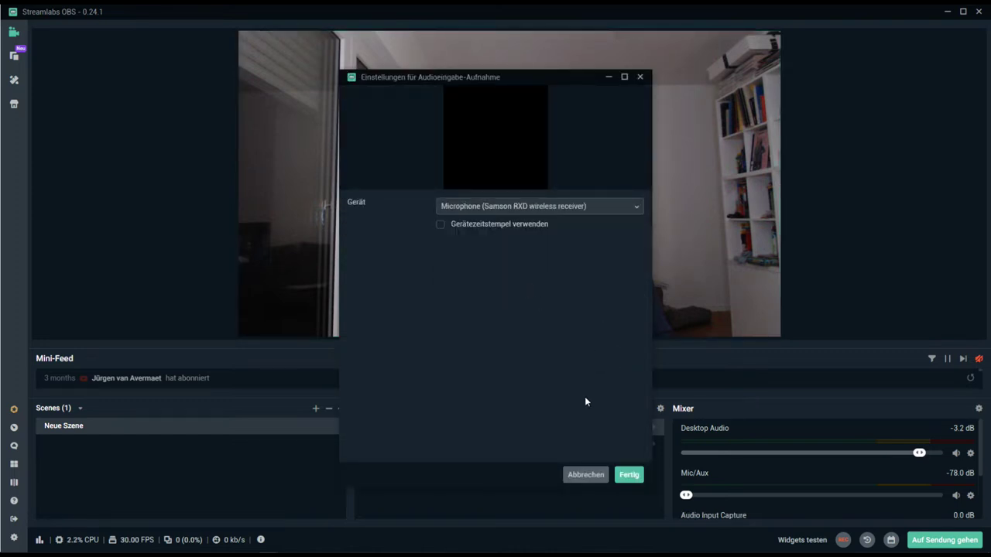
click(629, 476)
scroll(768, 480, down, 3)
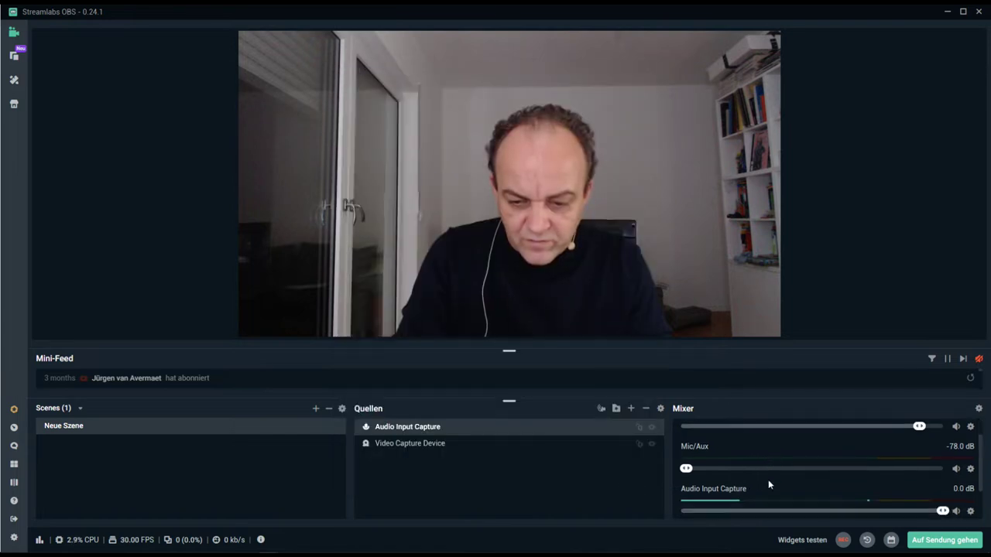
- Drop the Video Capture Device and Desktop Audio mixer sliders to their minimum
scroll(768, 479, down, 1)
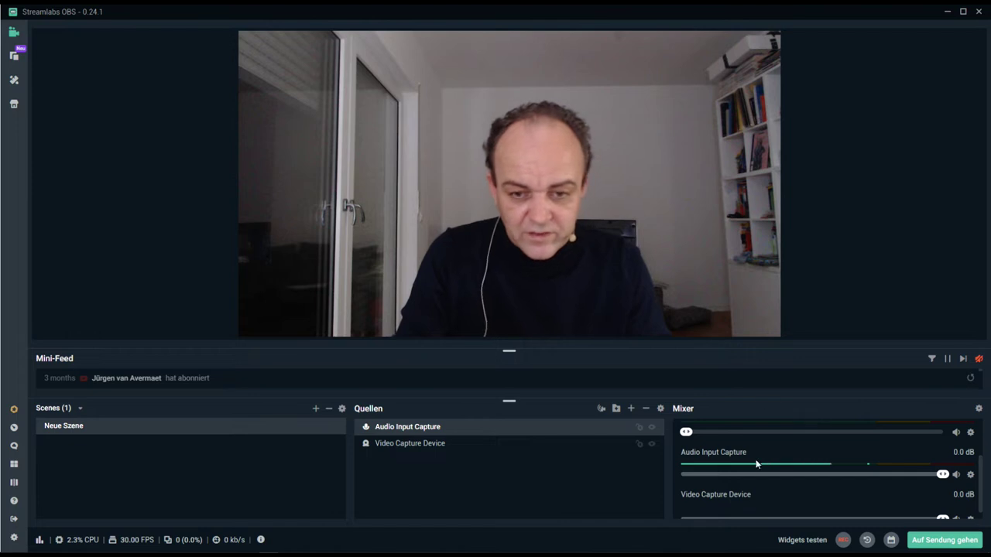
scroll(759, 468, down, 1)
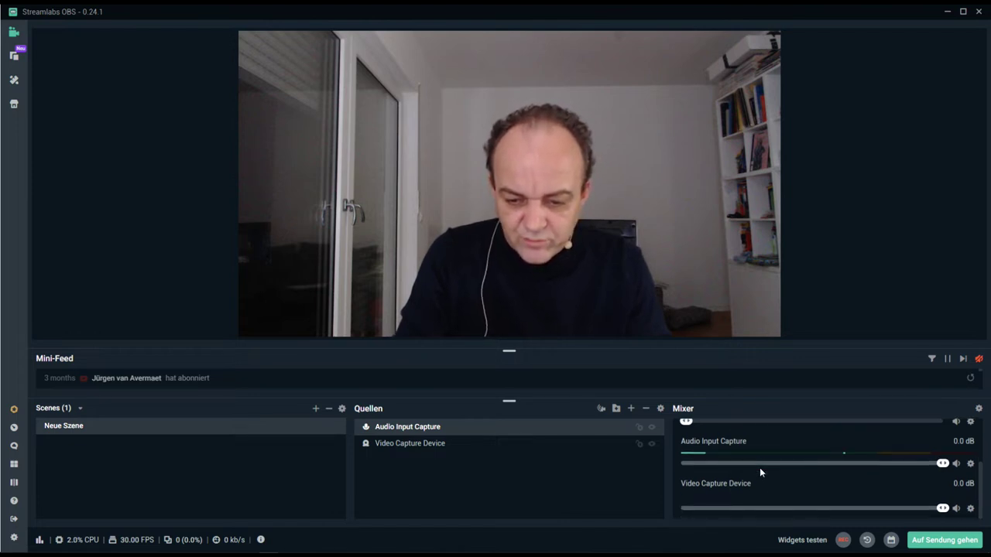
click(682, 509)
scroll(796, 496, up, 3)
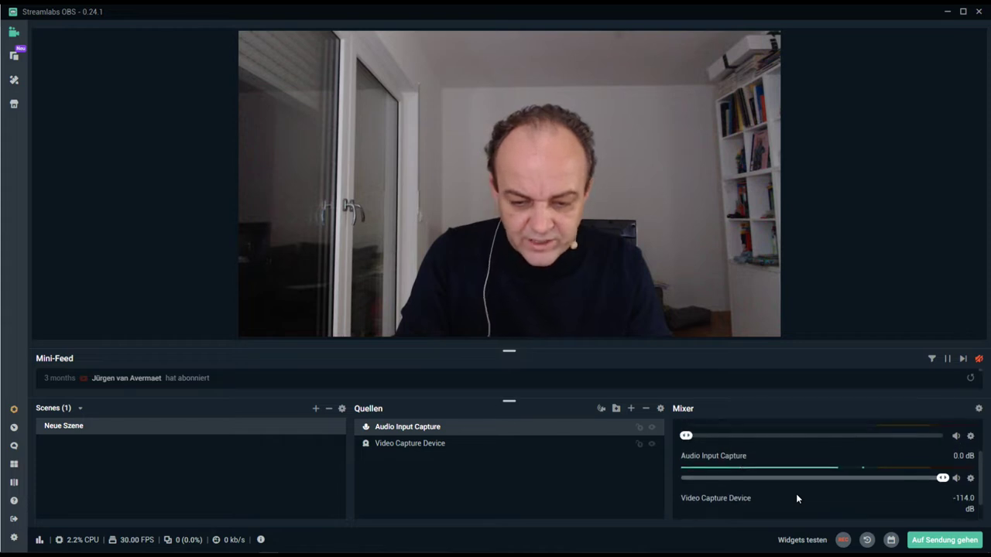
scroll(796, 496, up, 2)
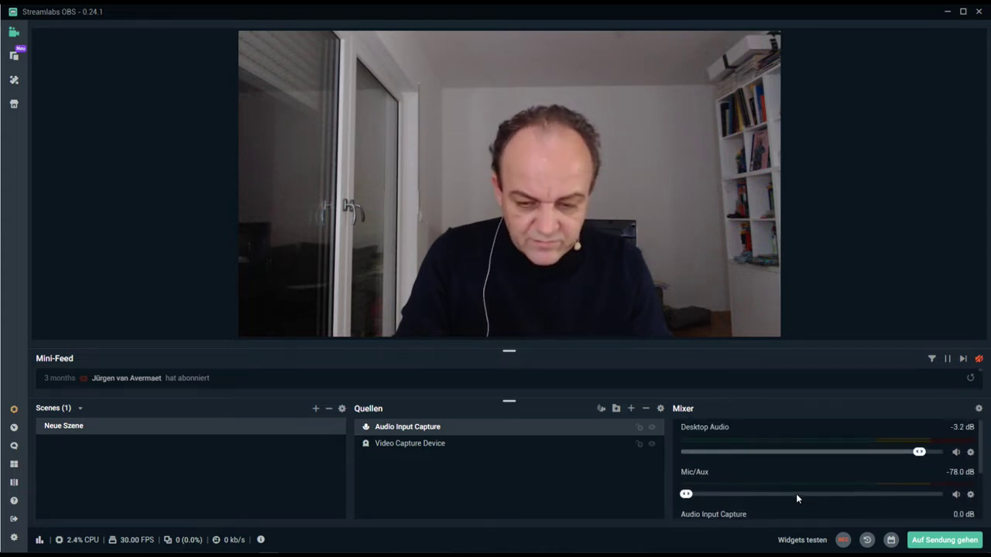
click(695, 455)
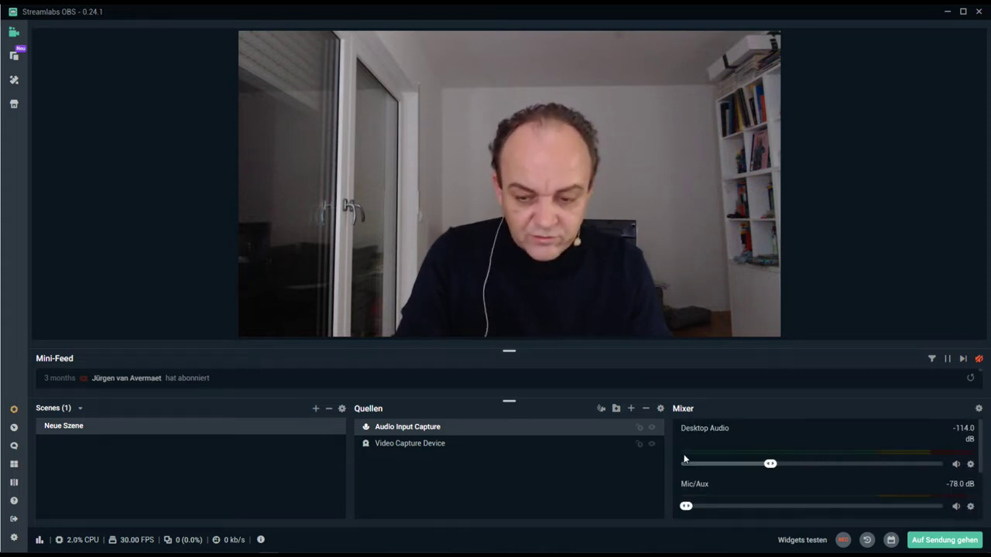
scroll(795, 474, down, 1)
scroll(795, 480, down, 2)
scroll(794, 479, up, 3)
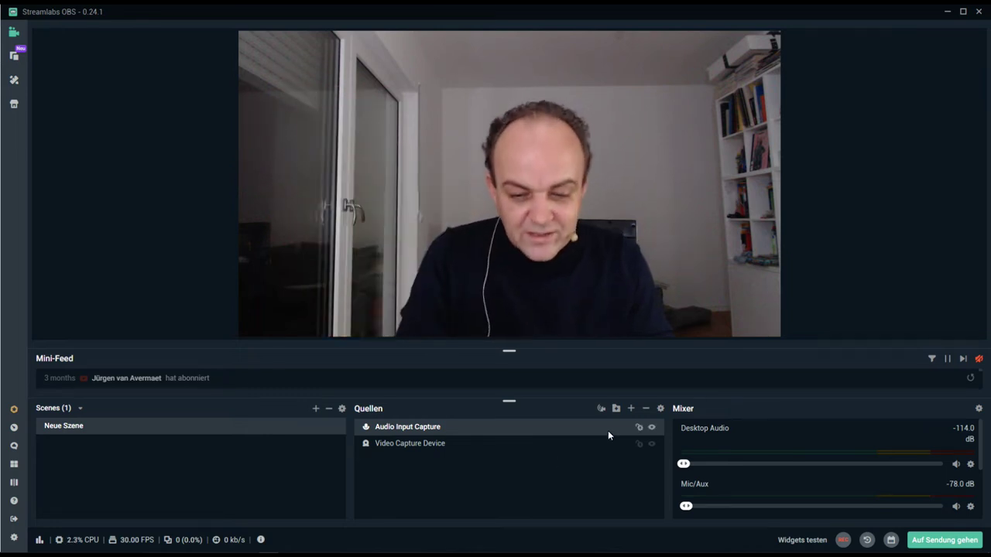
- Add an Image source loading Video/cornerbug/cornerbug-tu-schraube.png as the TU logo
click(632, 409)
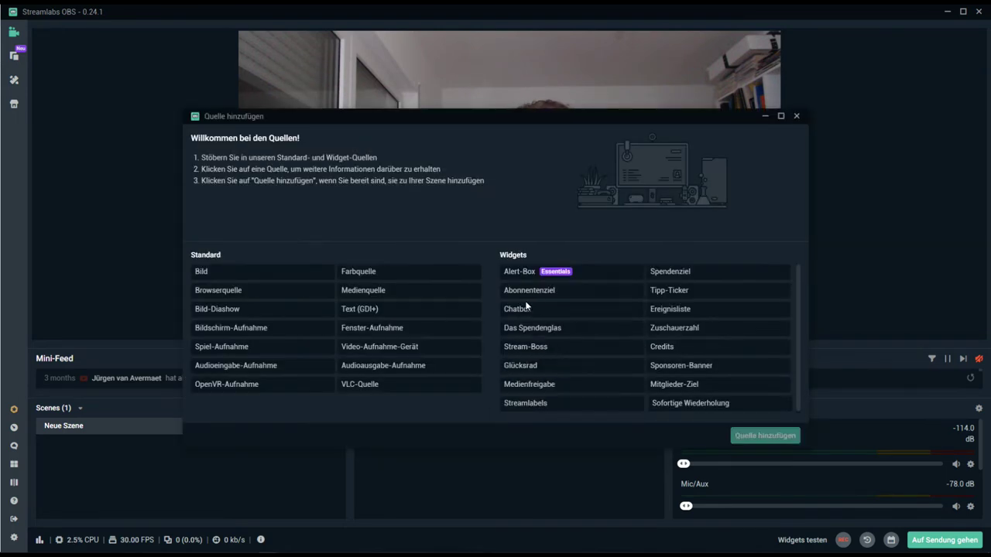
click(257, 274)
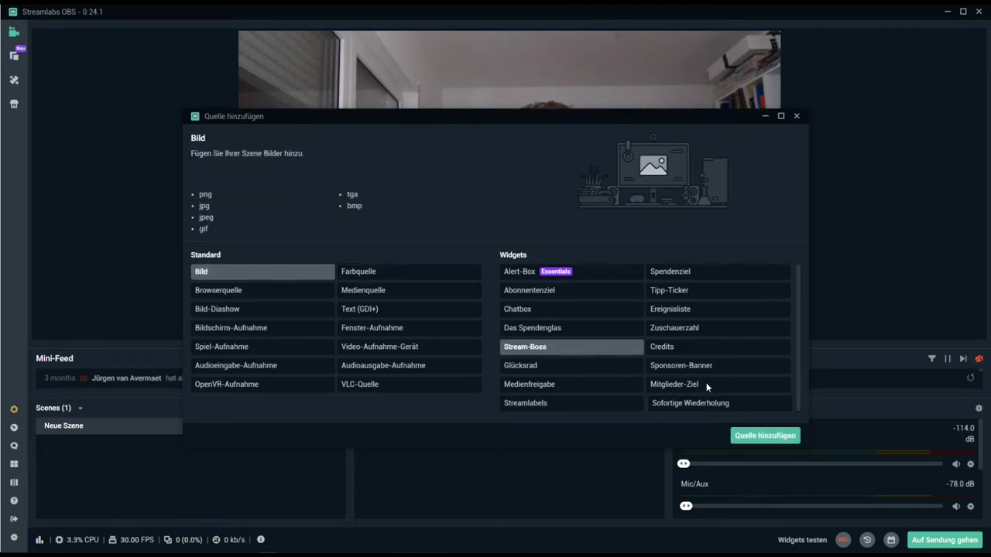
click(769, 439)
click(609, 348)
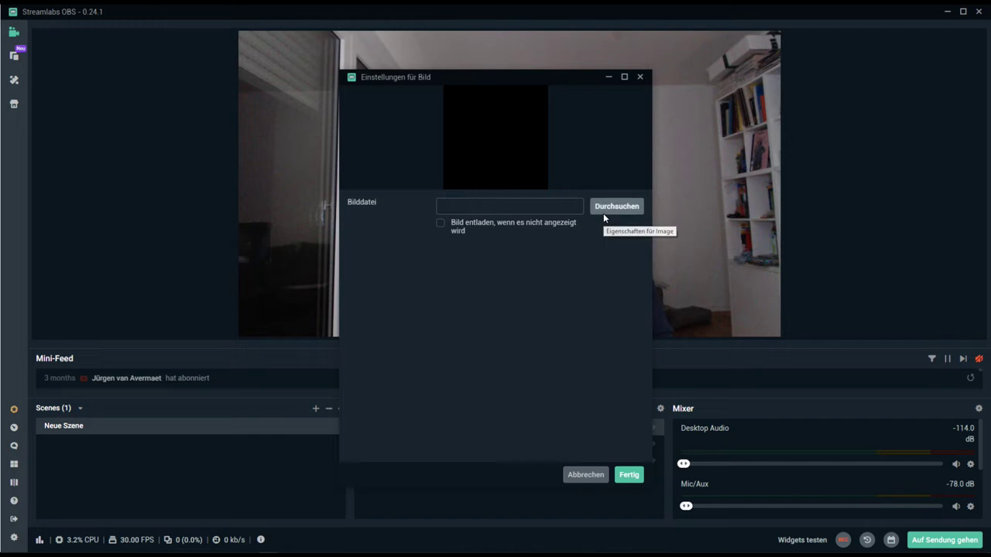
click(603, 212)
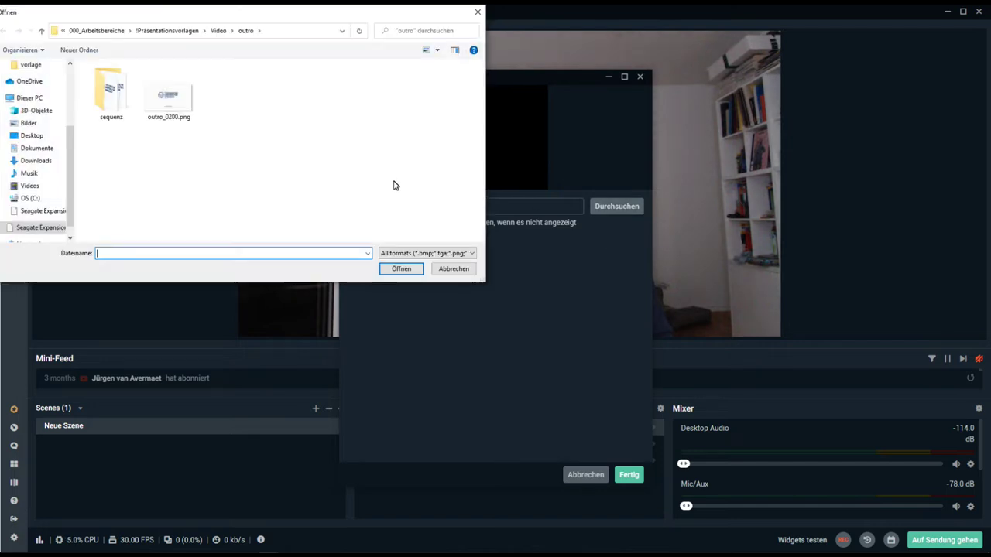
click(216, 34)
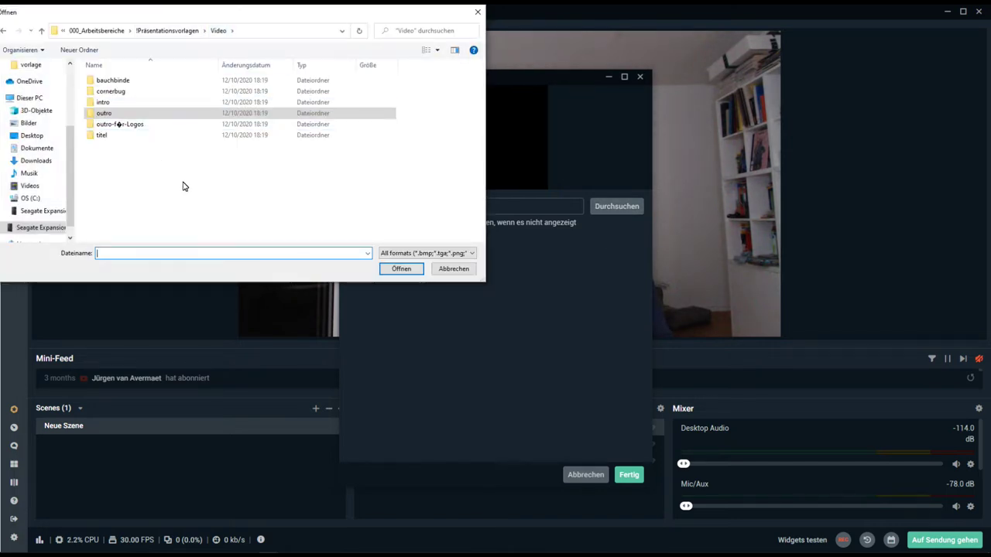
double_click(137, 92)
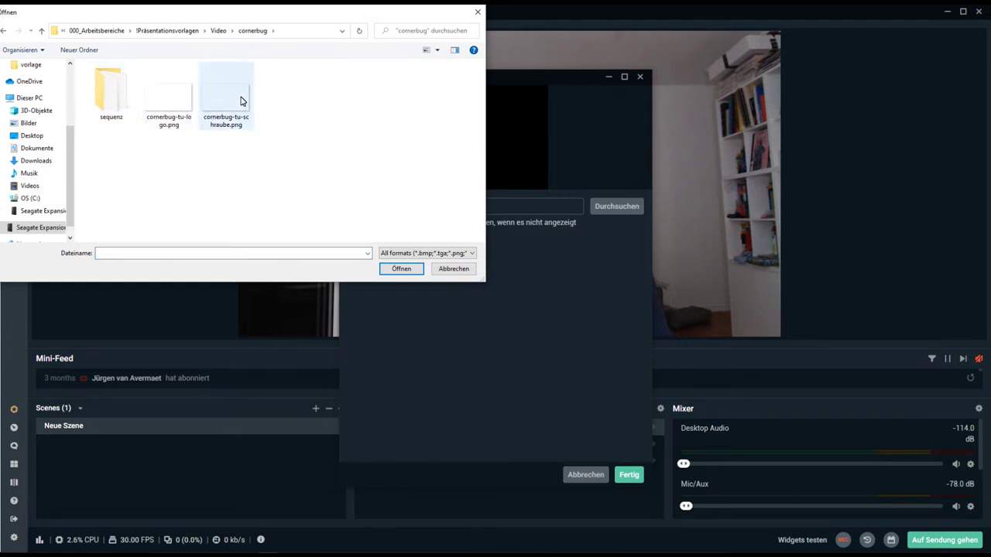
click(231, 105)
click(408, 269)
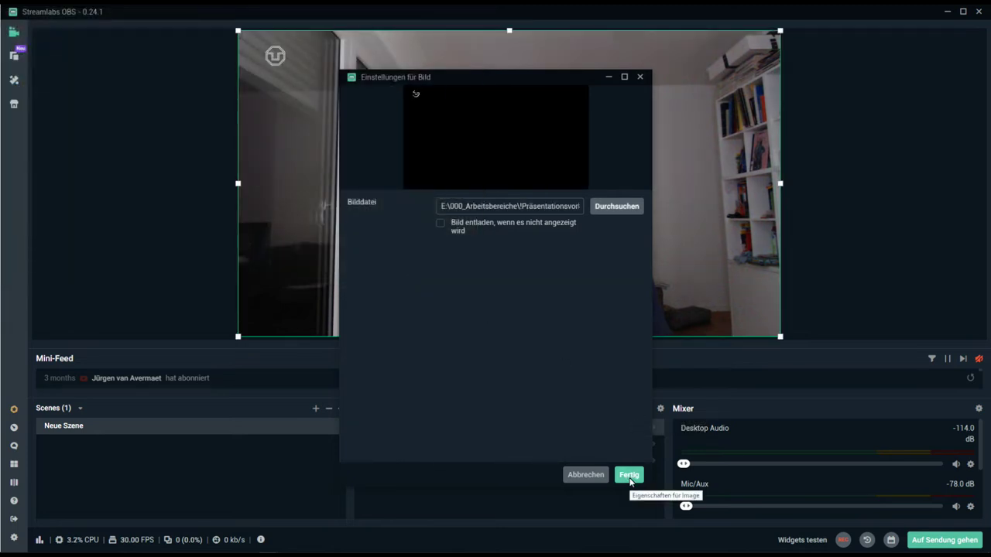
click(628, 474)
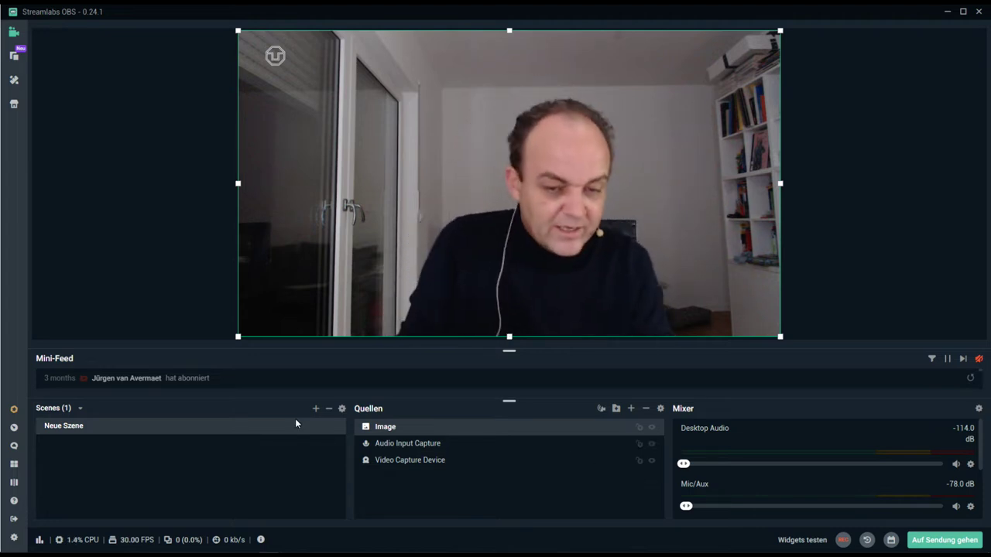
- Change the scene name from 'Neue Szene' to 'START' in the rename dialog
right_click(233, 425)
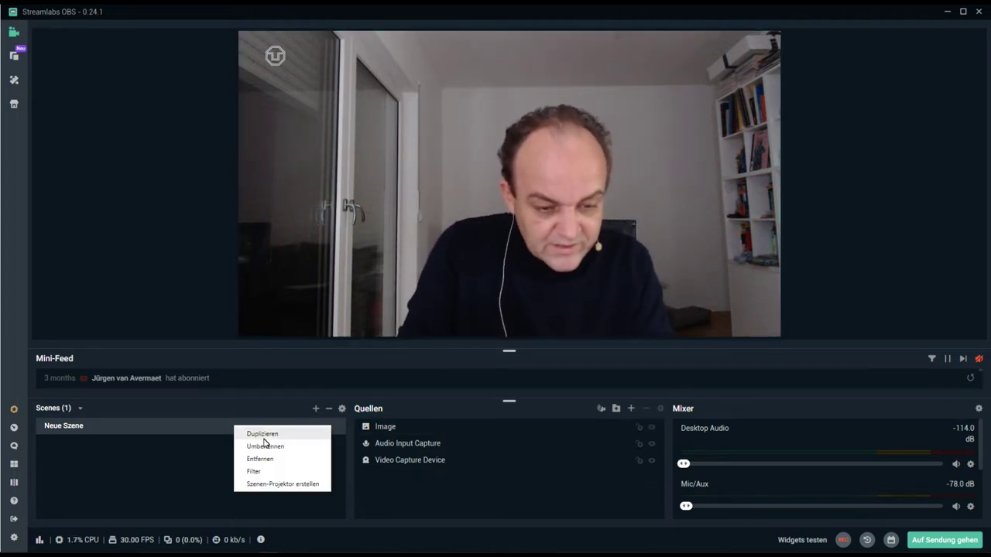
click(265, 446)
double_click(457, 270)
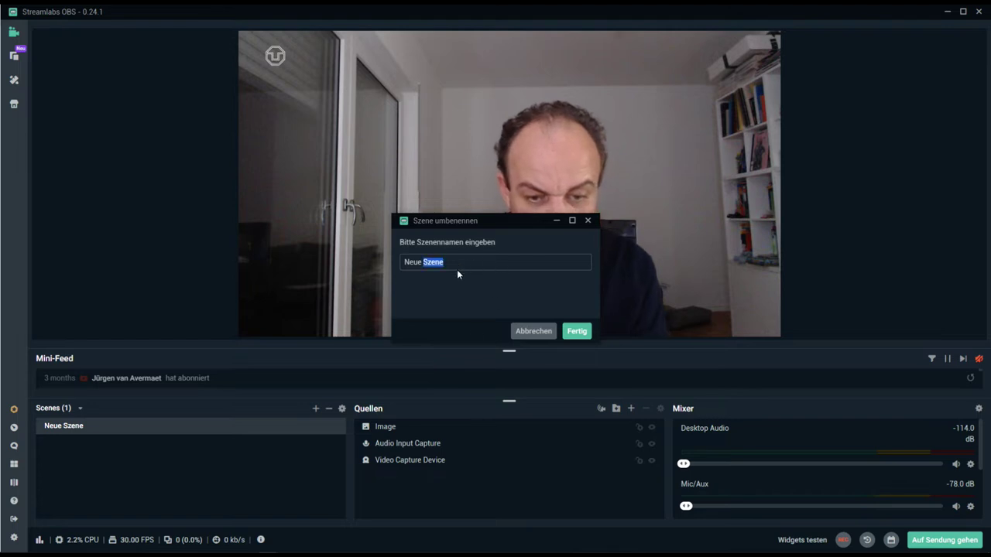
key(ctrl+a)
text(START)
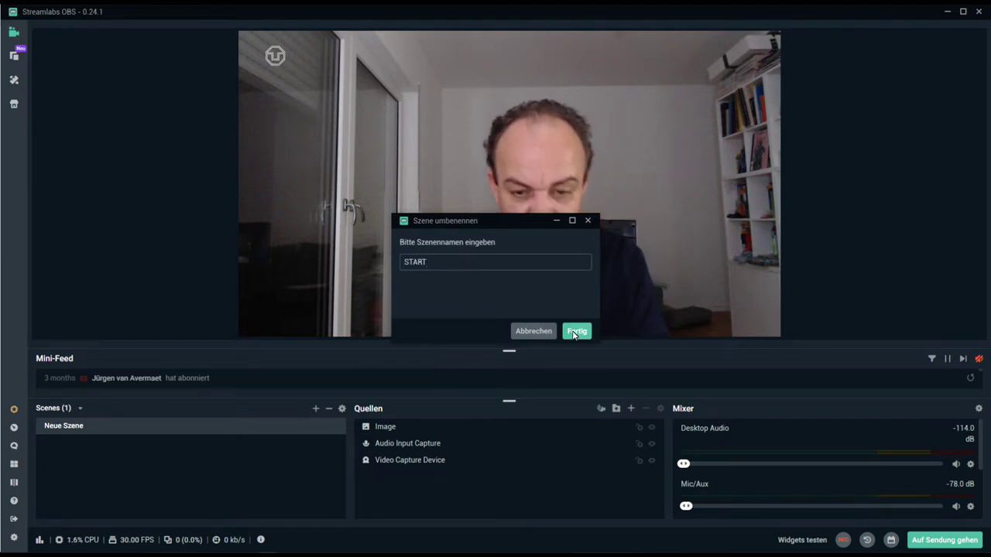
click(574, 332)
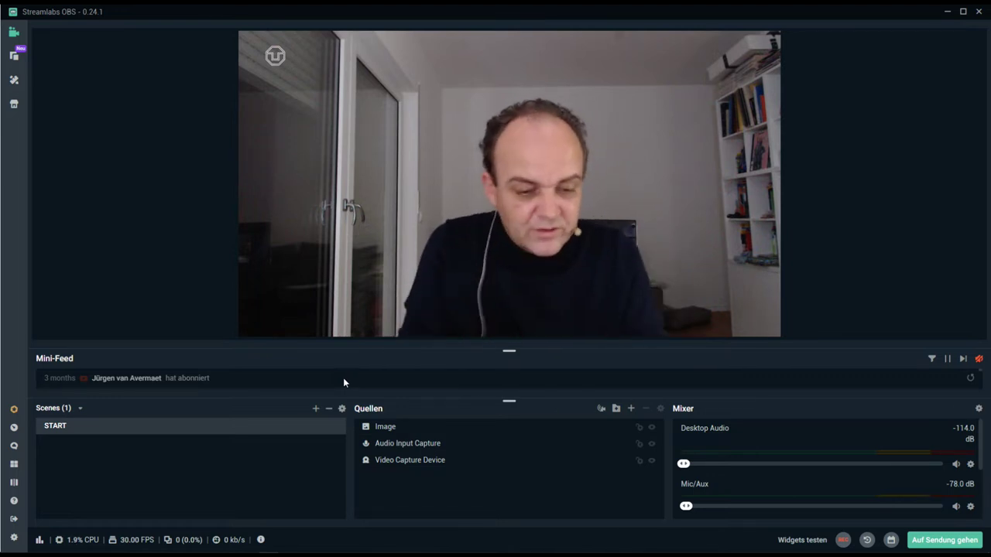
- Cancel a blank new scene, then duplicate START and name the copy INTRO
click(316, 409)
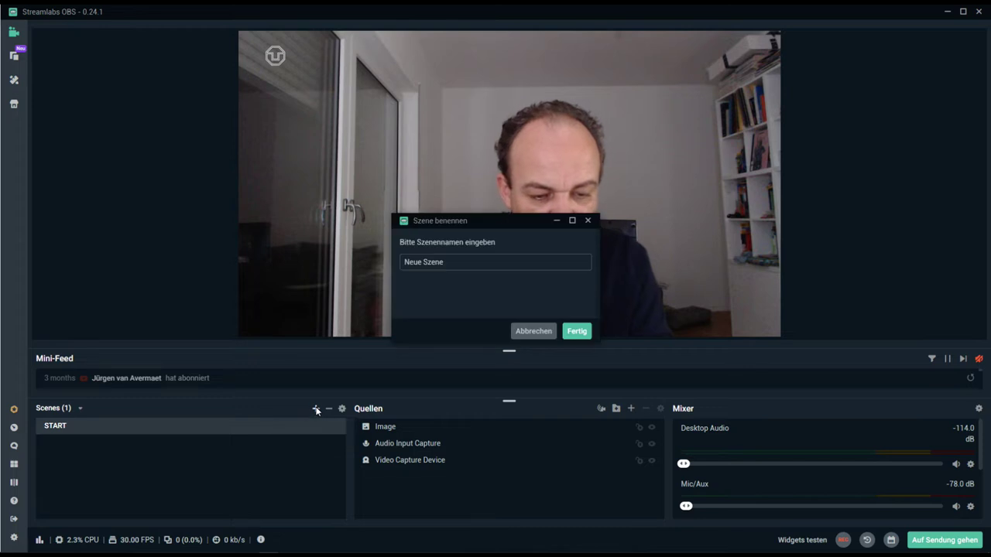
click(530, 331)
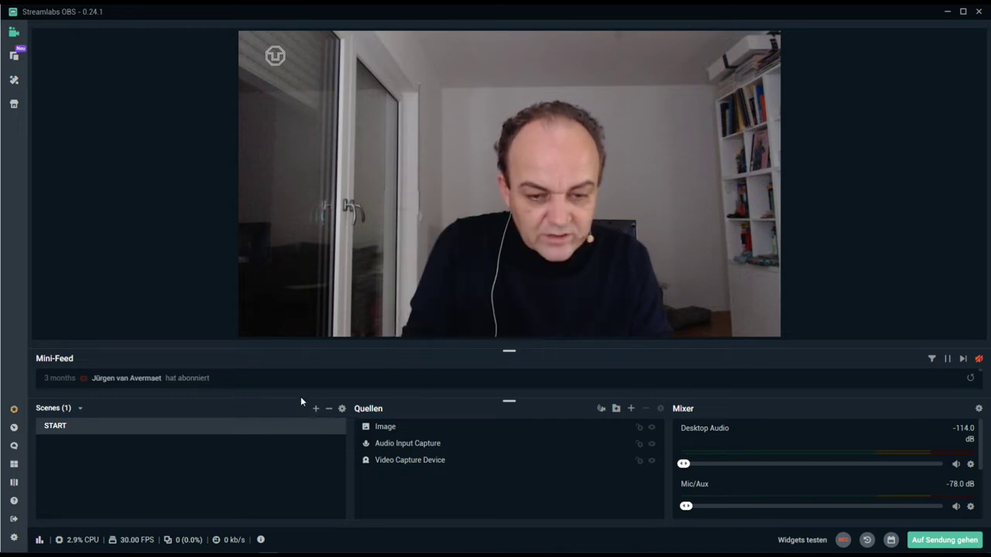
right_click(255, 424)
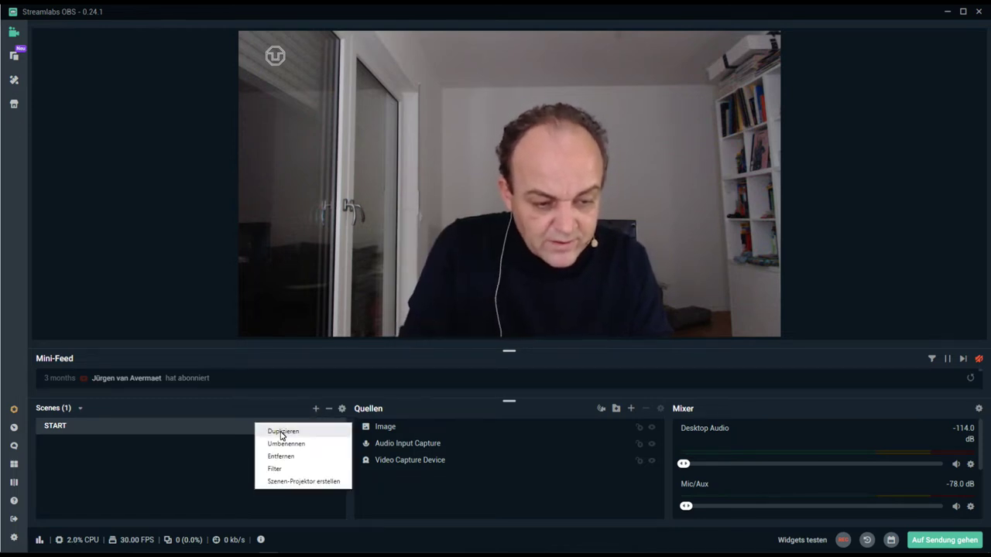
click(281, 432)
key(ctrl+a)
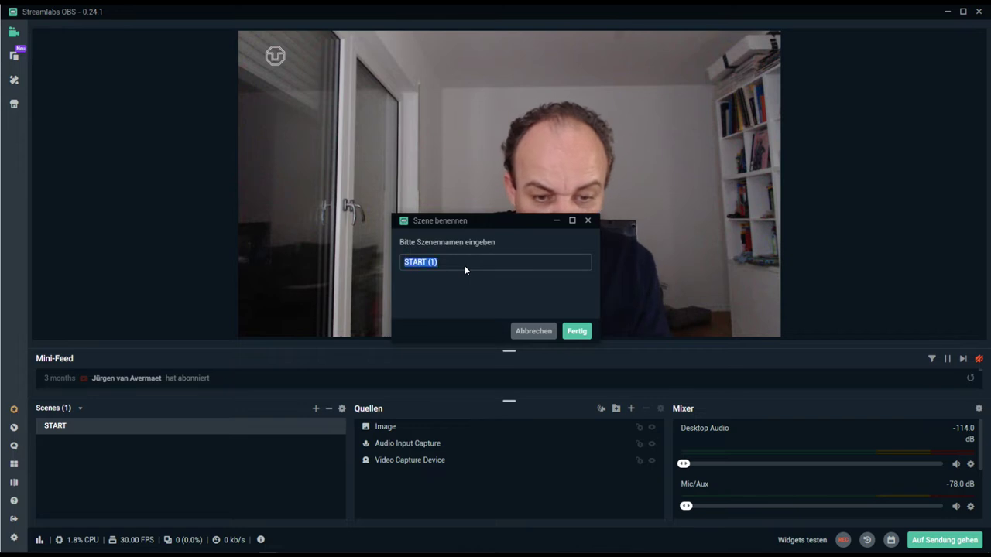
text(In)
text(NTRO)
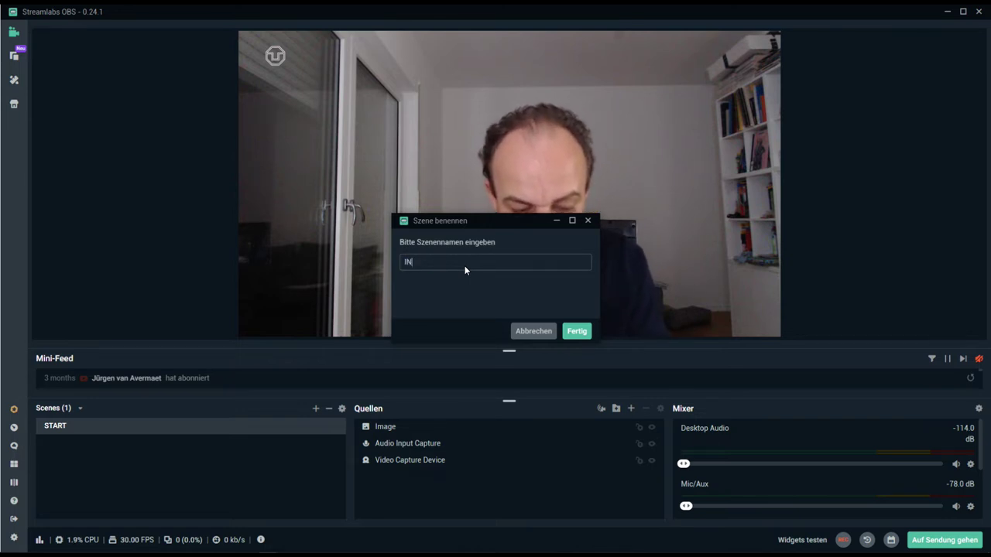
click(580, 335)
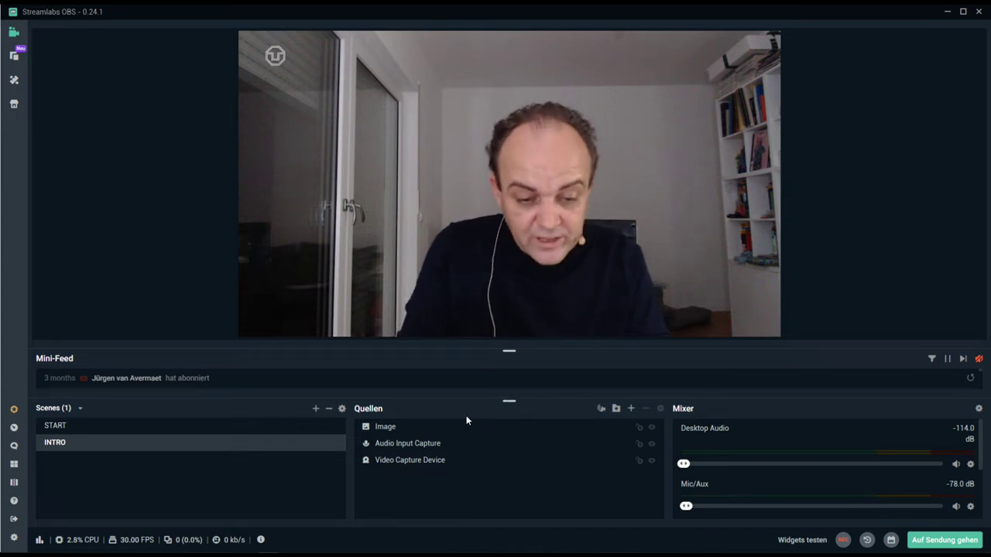
- Add a media source named INTRO to the INTRO scene
click(630, 409)
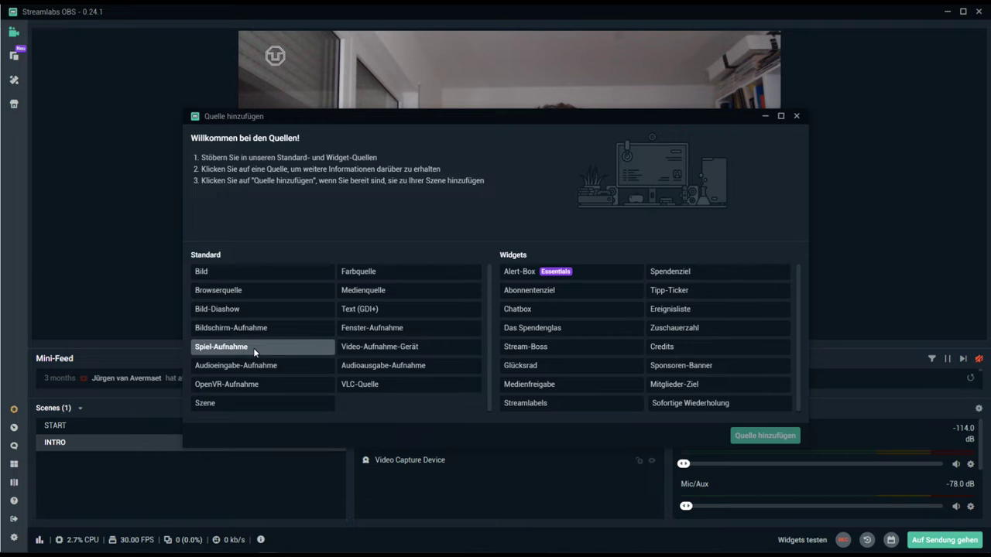
click(357, 292)
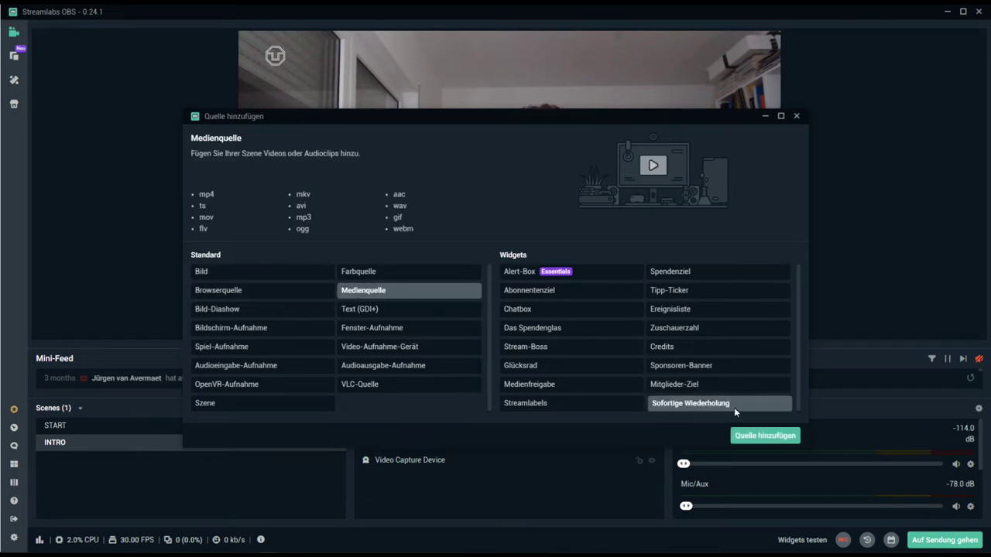
click(747, 436)
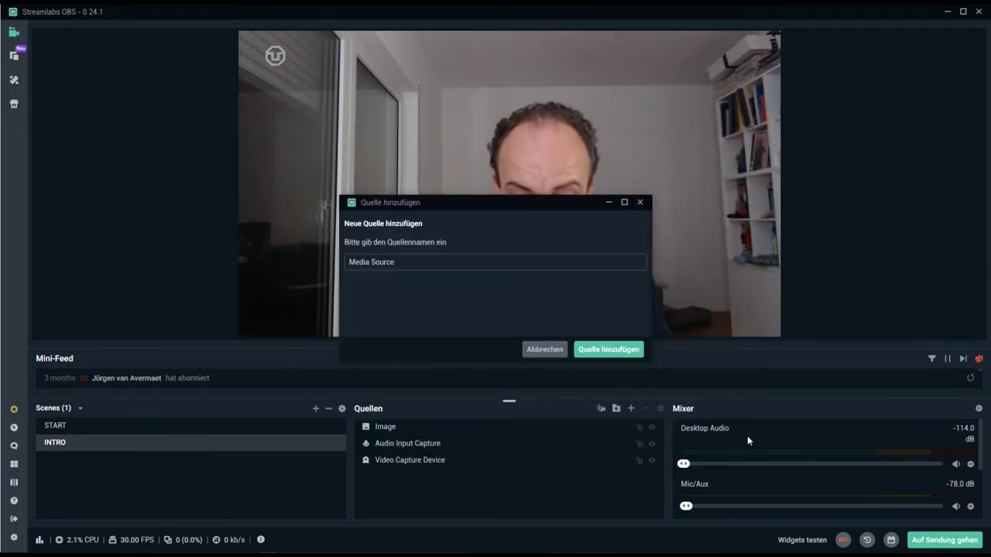
triple_click(419, 262)
text(INTRO)
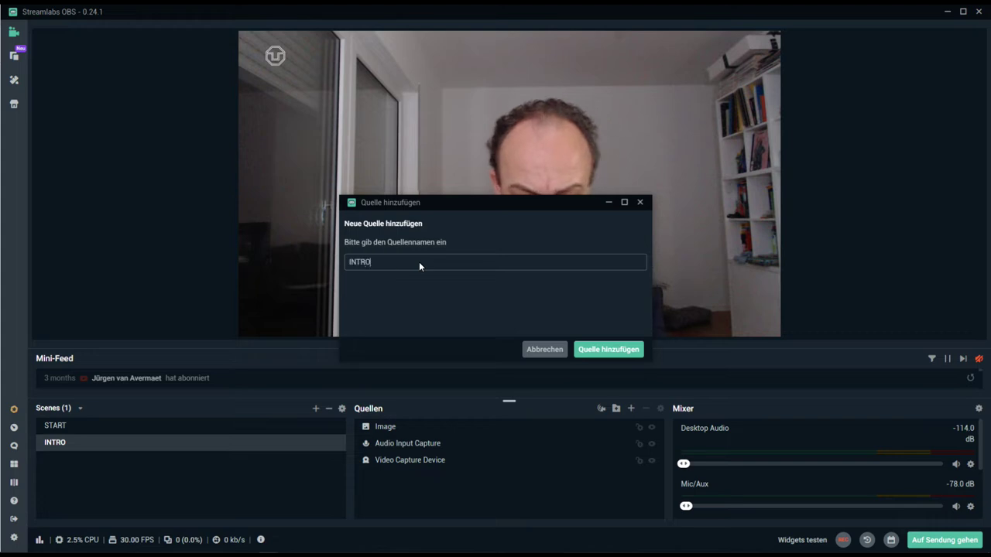
click(619, 349)
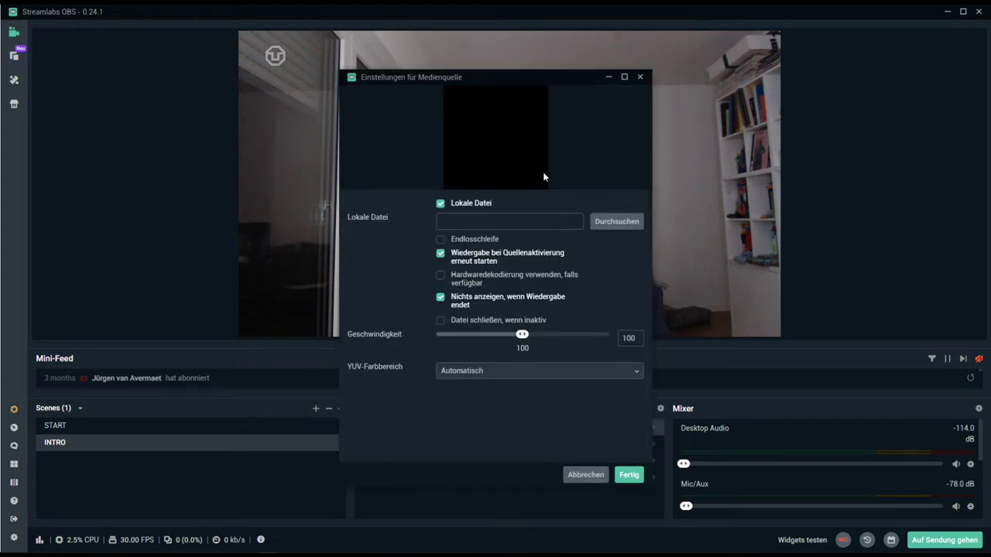
- Load Video/intro/intro.mov and keep it visible after playback ends
click(602, 225)
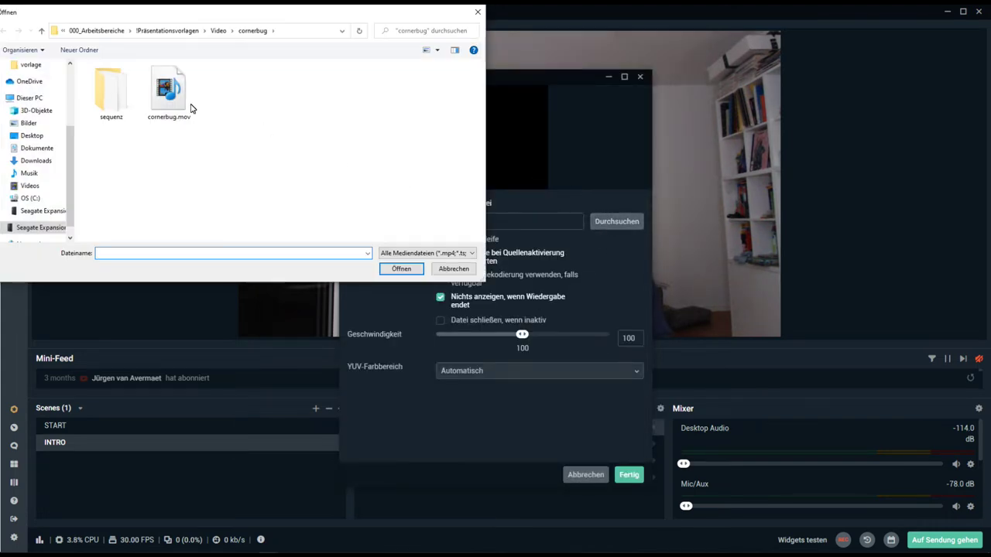
click(218, 31)
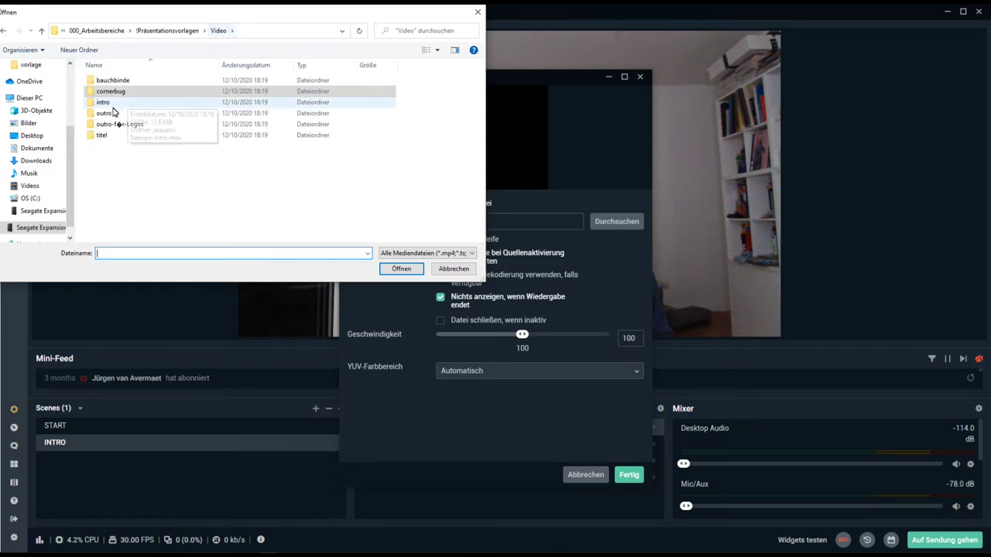
double_click(111, 103)
click(176, 91)
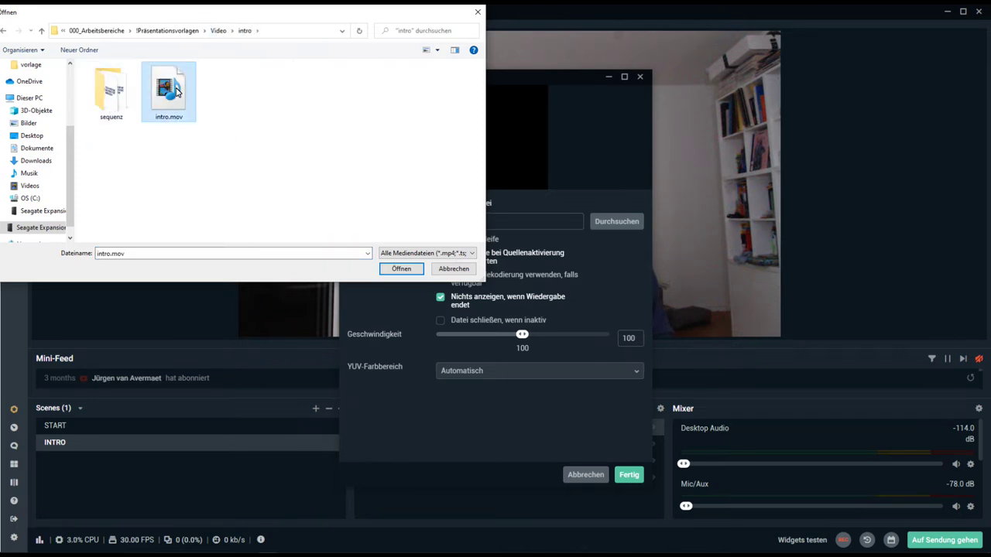
click(399, 269)
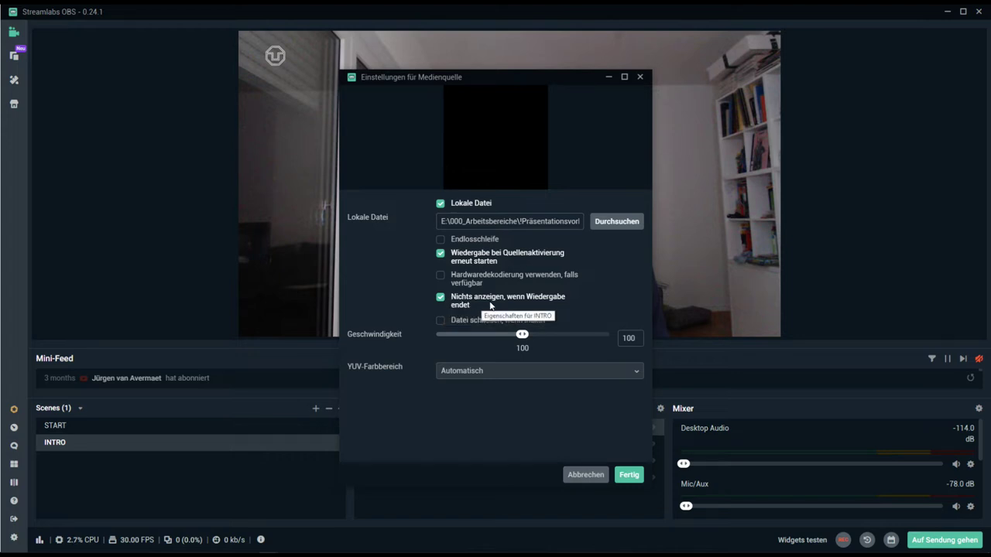
click(440, 298)
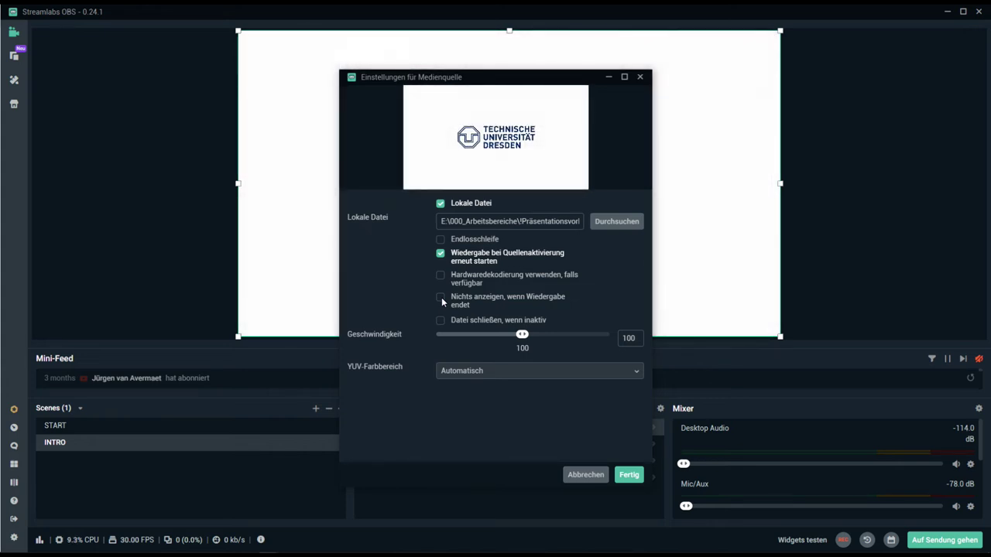
click(628, 476)
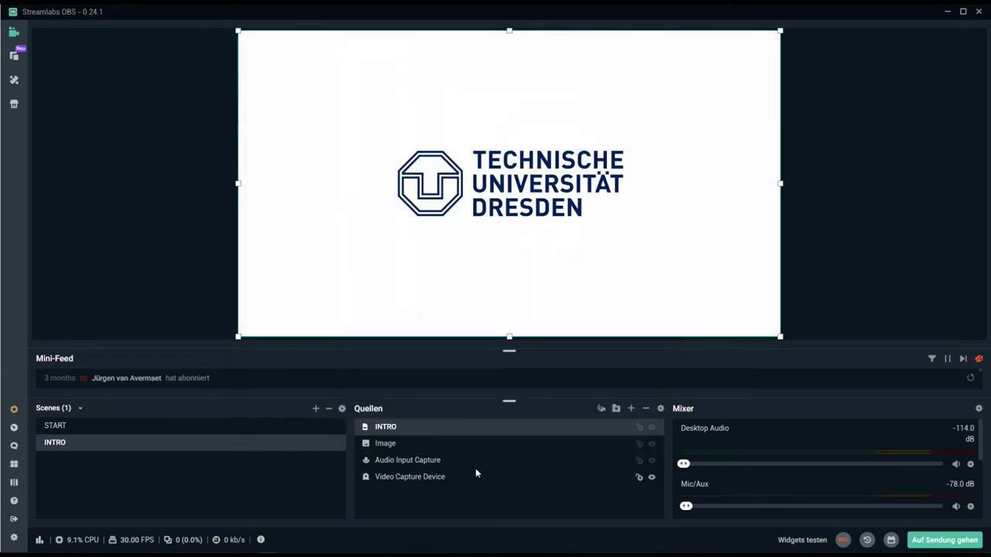
- Switch START, INTRO, then START to test the transition, and open Szenenübergänge settings
click(75, 426)
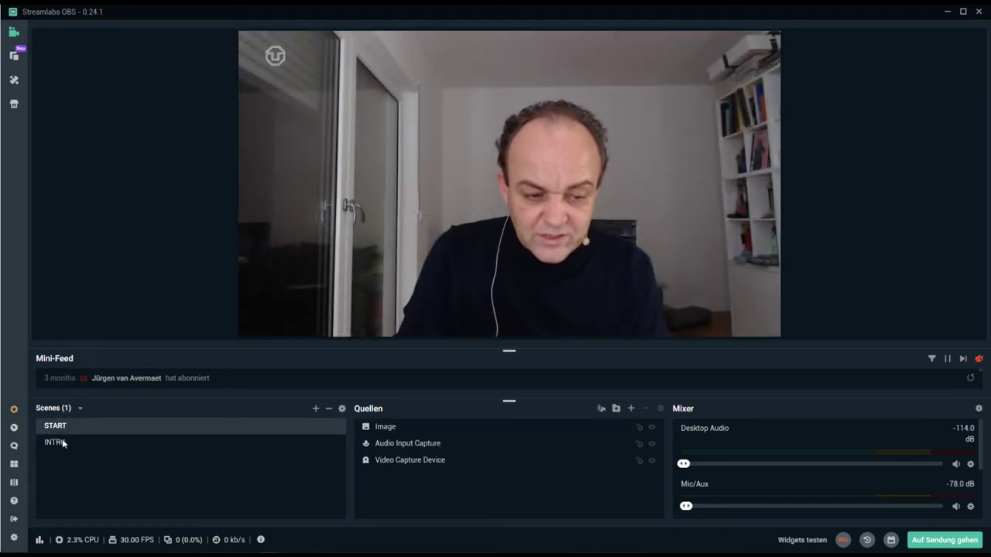
click(63, 442)
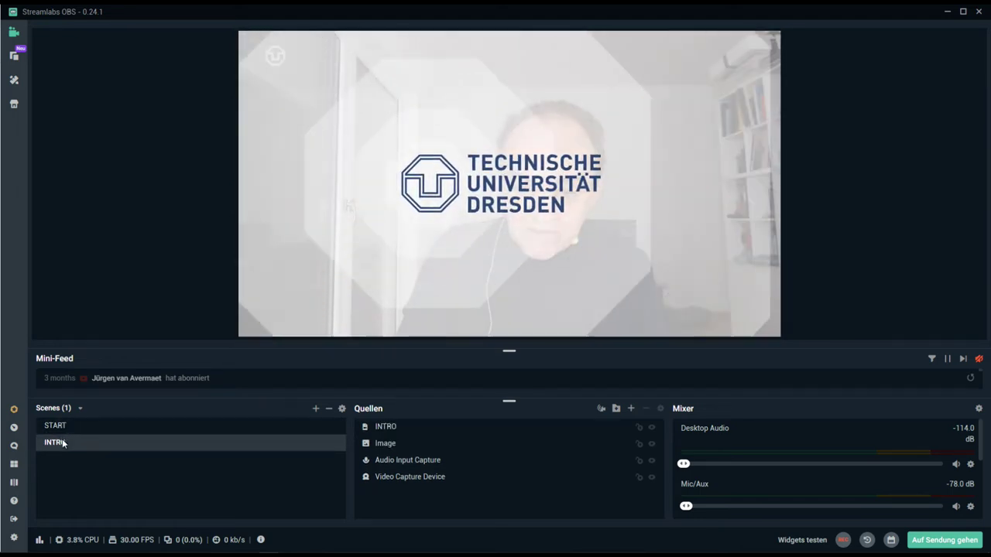
click(70, 427)
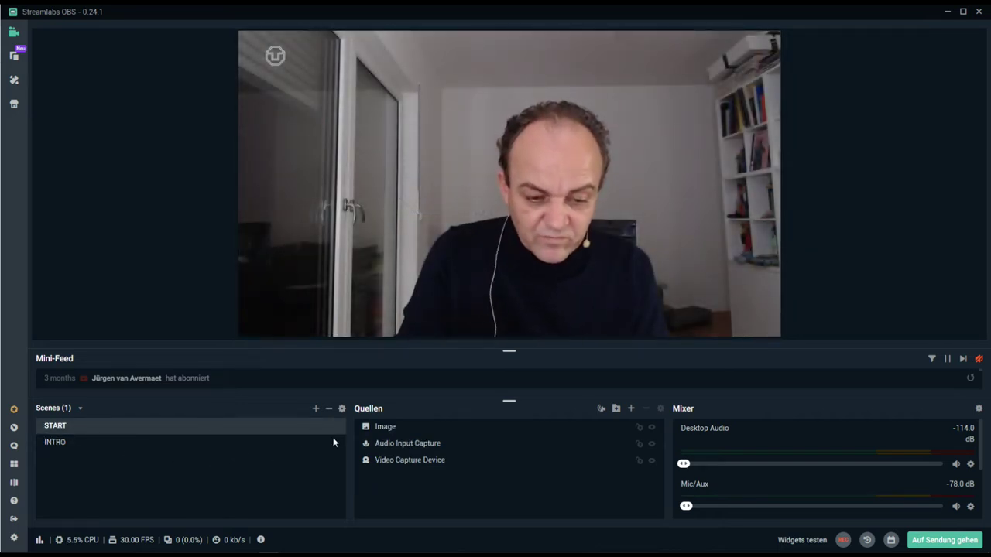
click(342, 408)
click(344, 420)
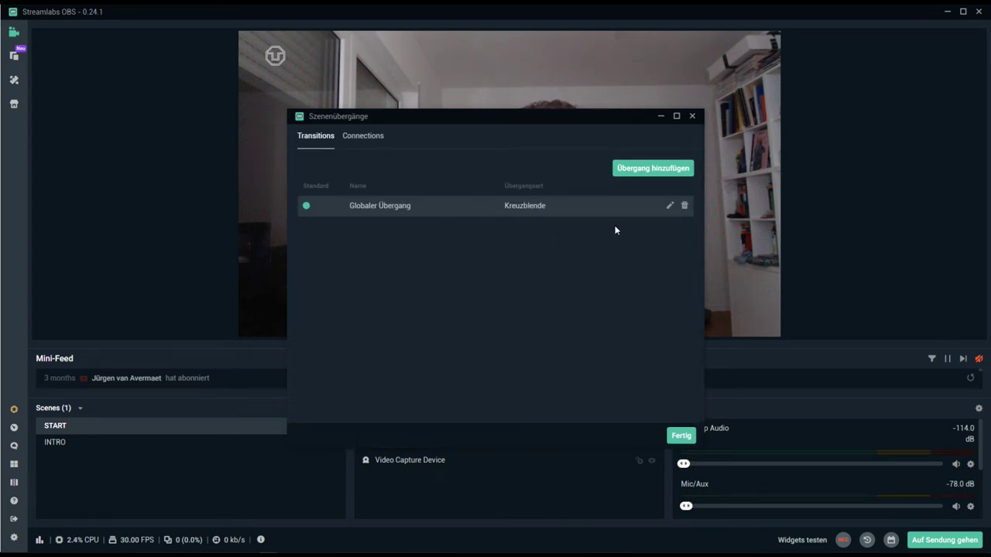
- Review the global Kreuzblende transition at 750 duration and close the transition settings unchanged
click(669, 207)
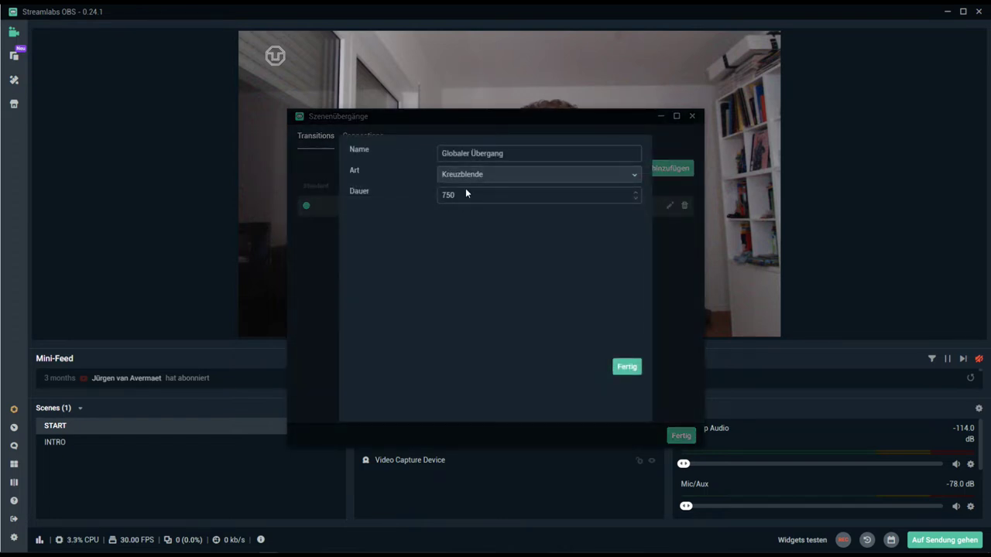
click(634, 370)
click(681, 436)
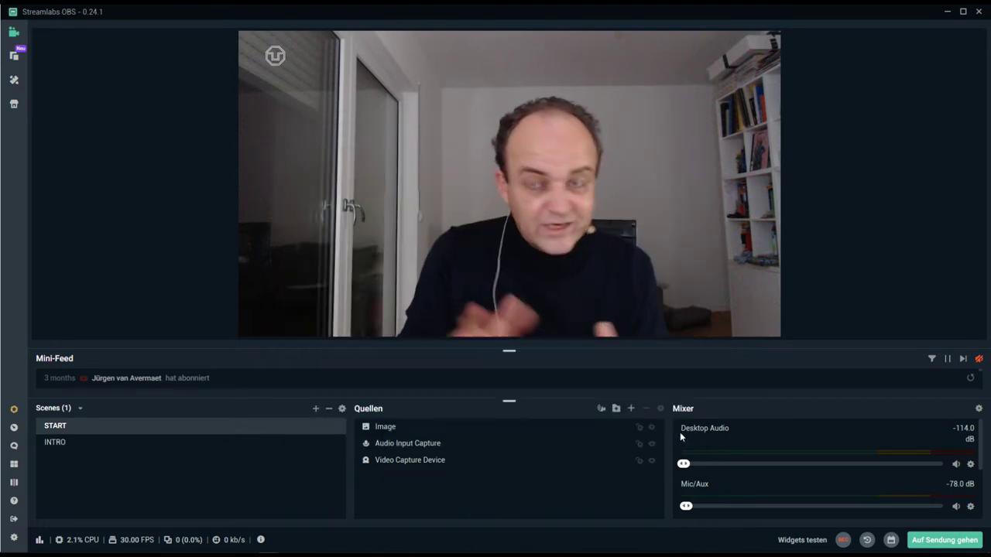
- Alternate between the INTRO and START scenes to preview the cross-fade
mouse_move(352, 412)
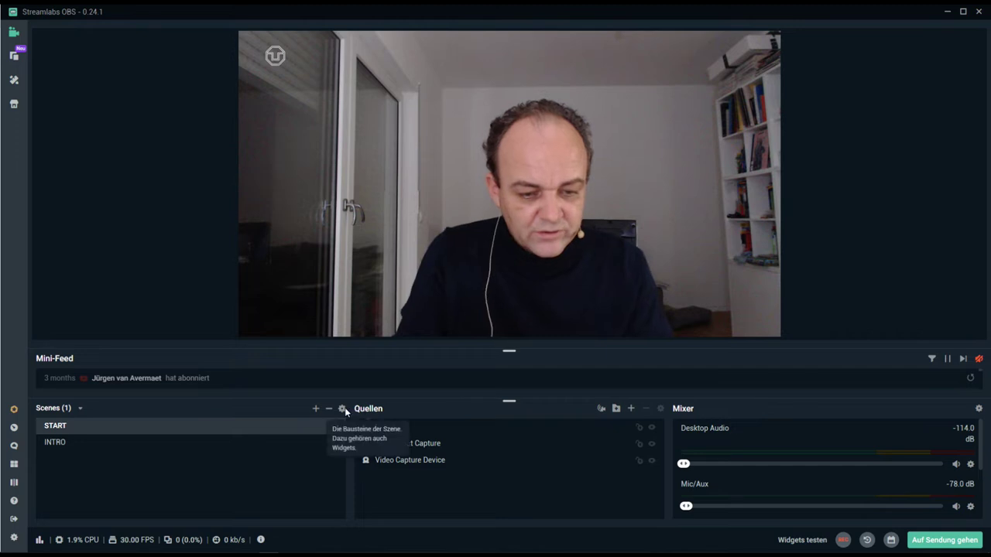
click(180, 442)
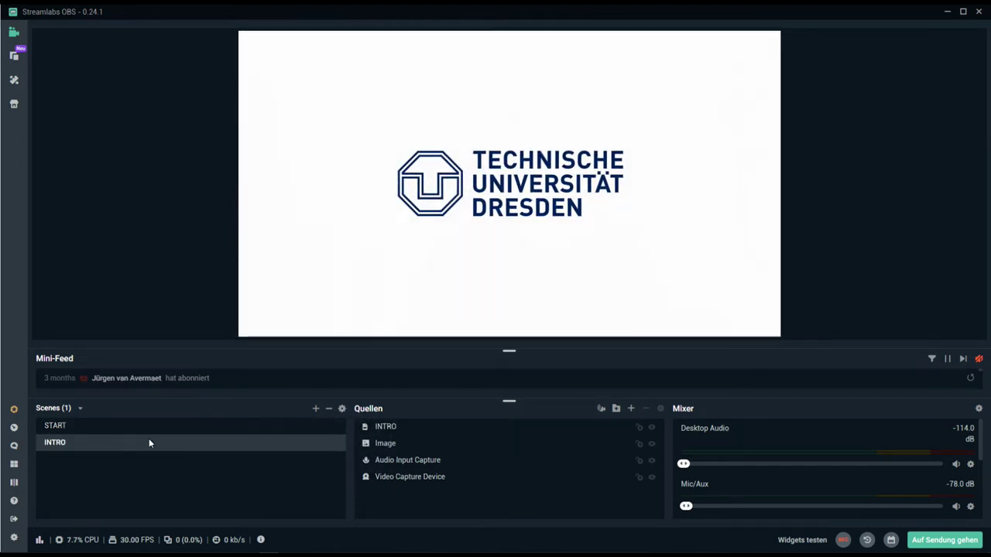
click(143, 425)
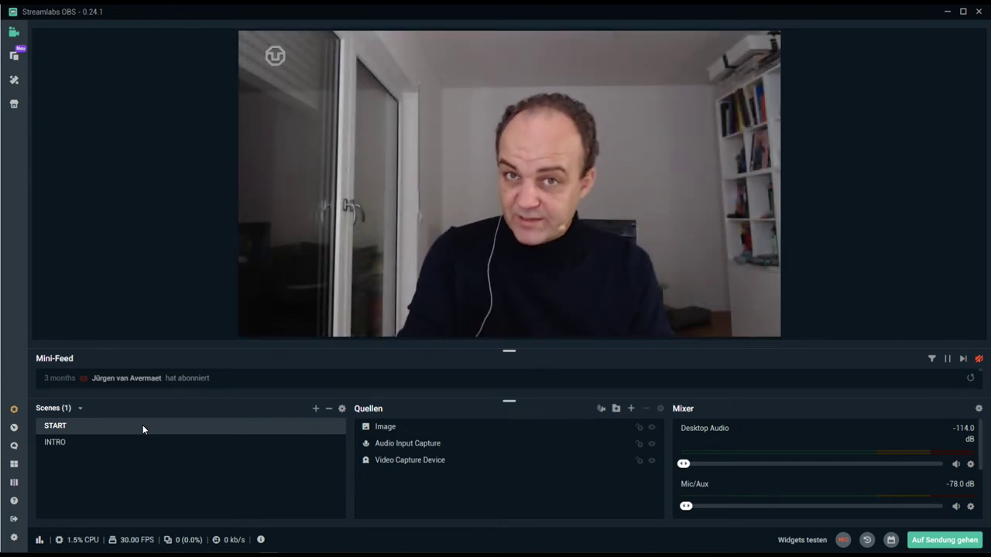
click(106, 444)
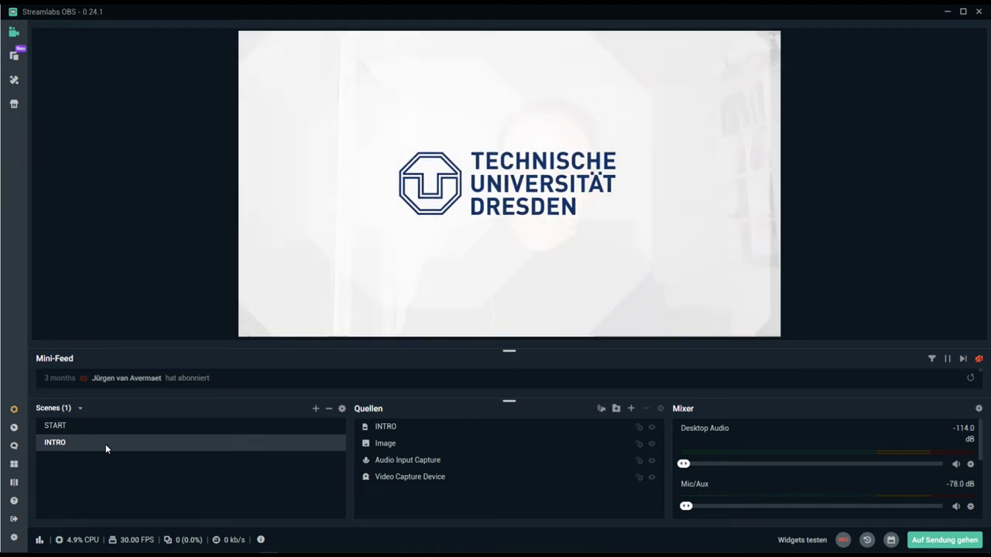
scroll(727, 480, down, 3)
scroll(727, 480, down, 1)
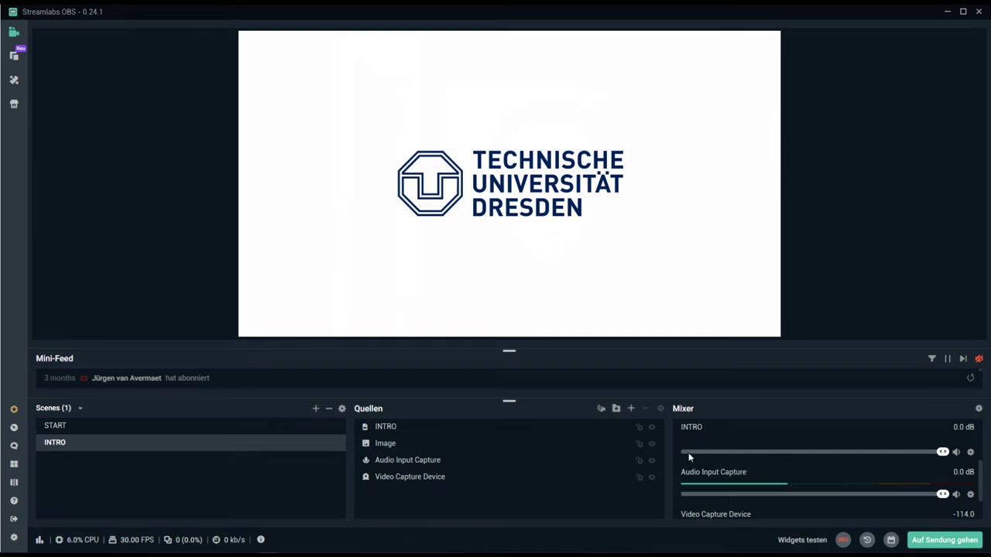
- Switch to START and back to INTRO, then choose to duplicate the INTRO scene
click(120, 427)
click(121, 442)
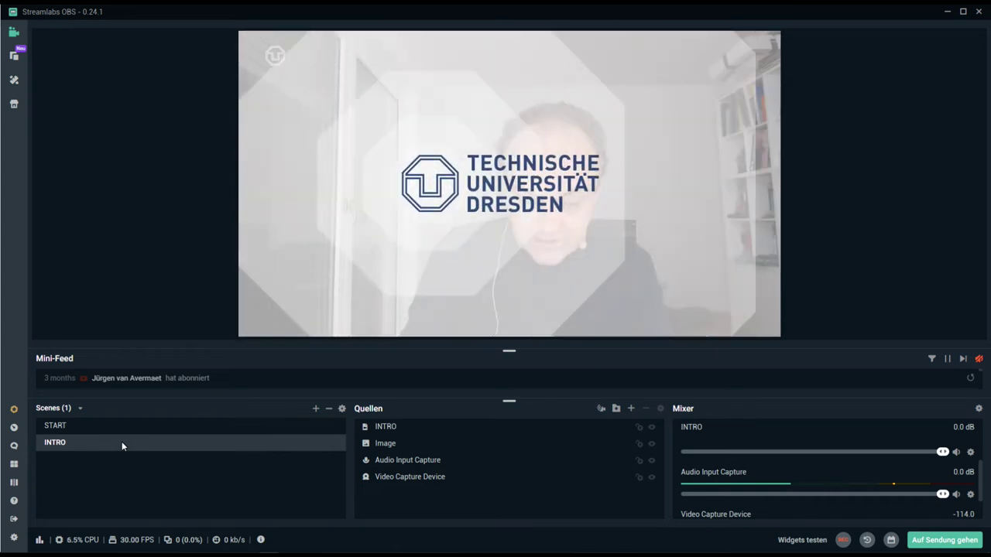
right_click(122, 443)
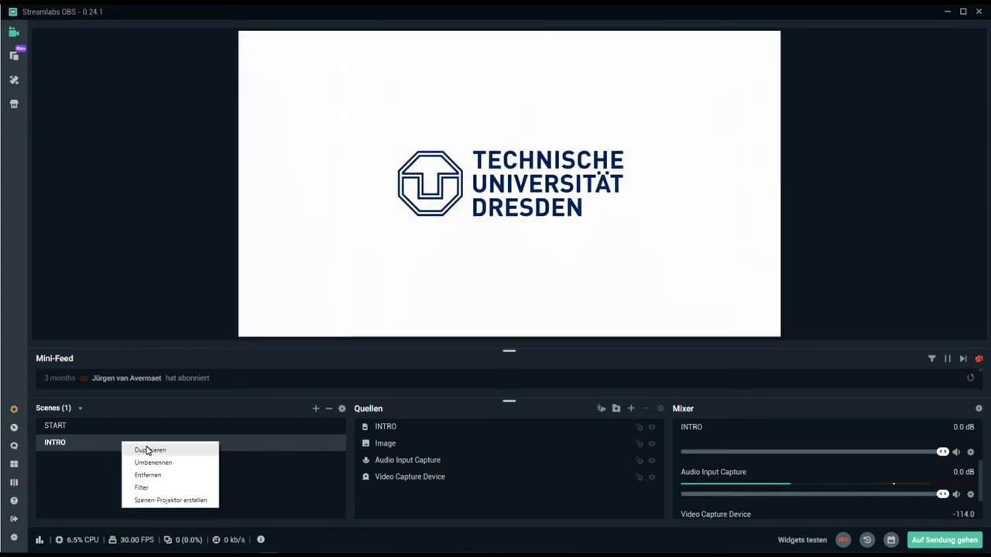
click(148, 450)
- Name the duplicated INTRO scene OUTRO
drag(451, 268, 380, 267)
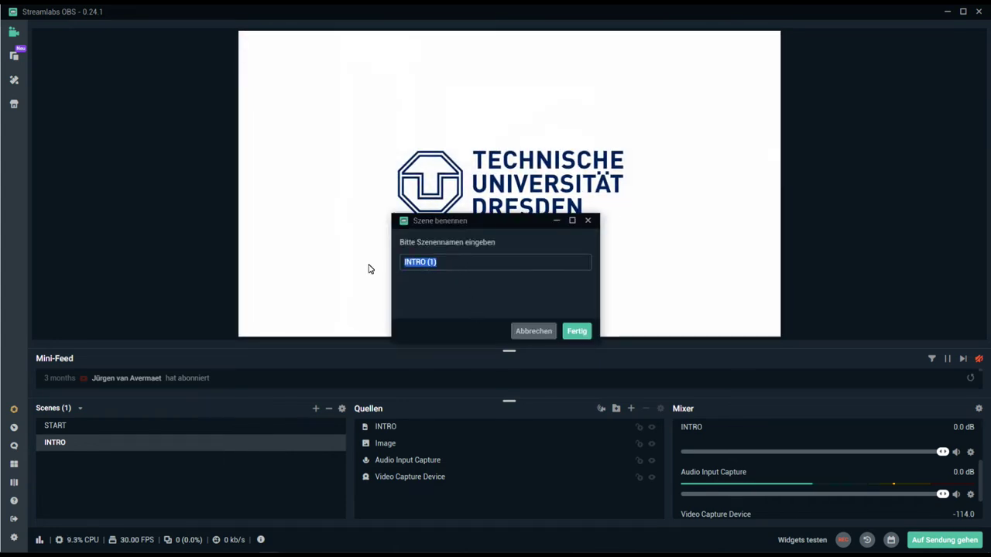
text(OUTRO)
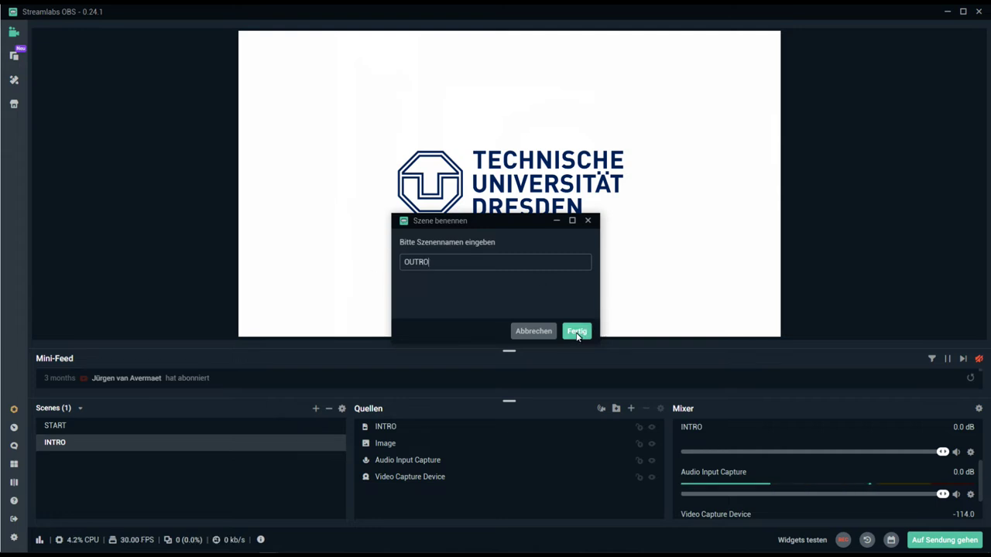
click(577, 332)
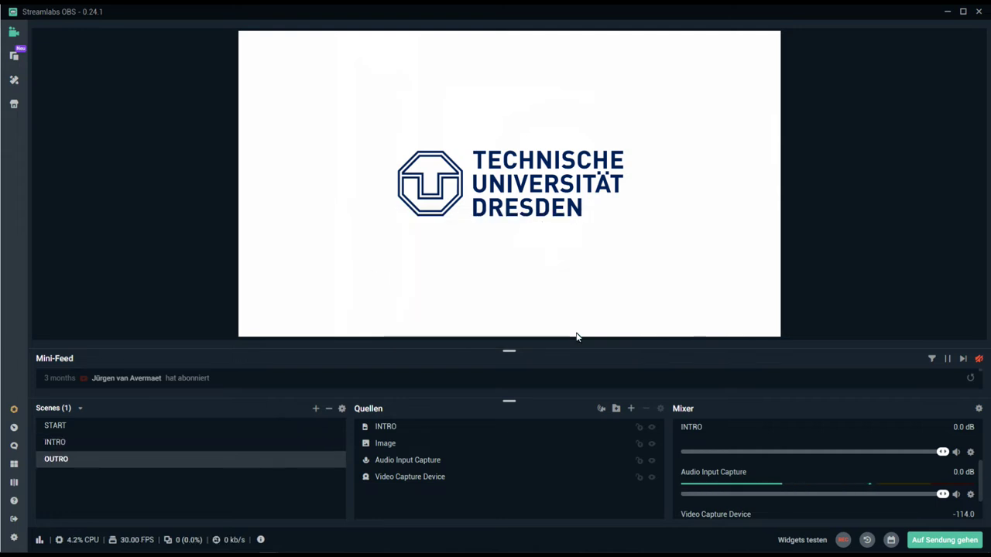
- Delete the INTRO media source from the OUTRO scene
click(388, 428)
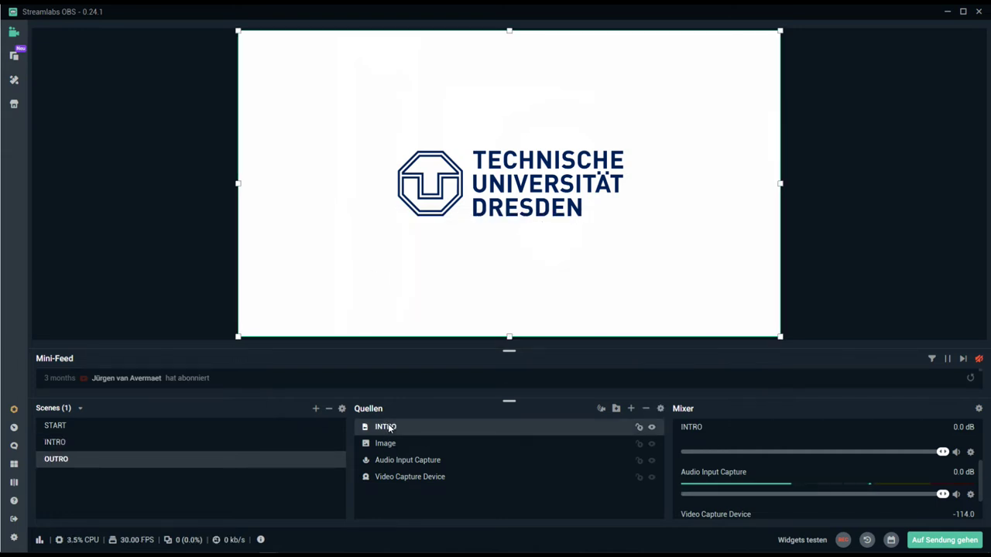
key(Delete)
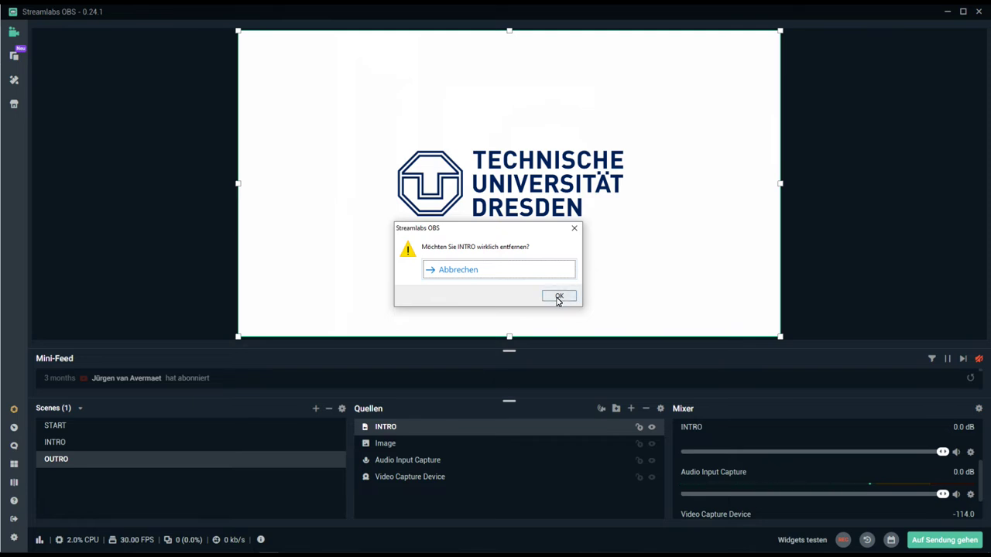
click(559, 297)
- Add a new Media Source to the OUTRO scene instead of reusing INTRO
click(631, 409)
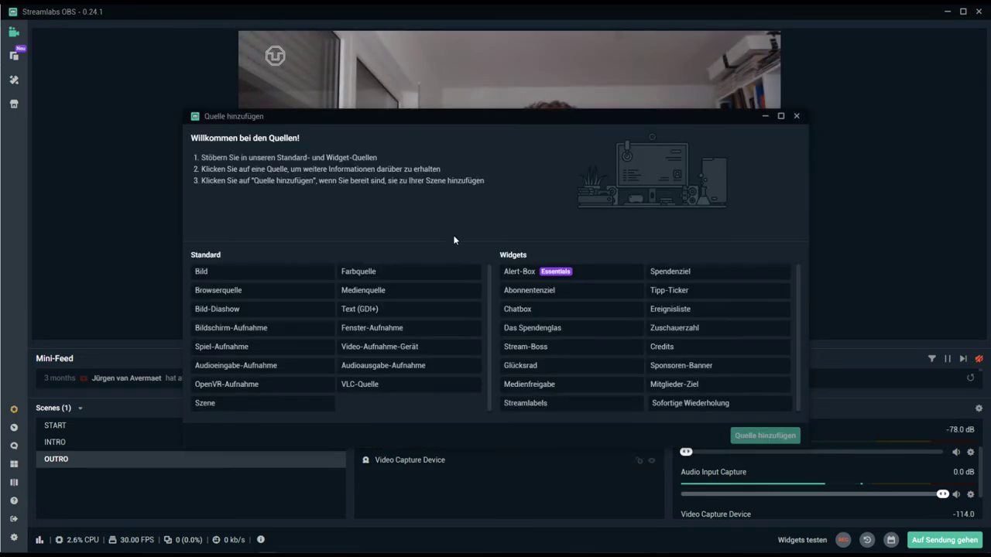
click(399, 290)
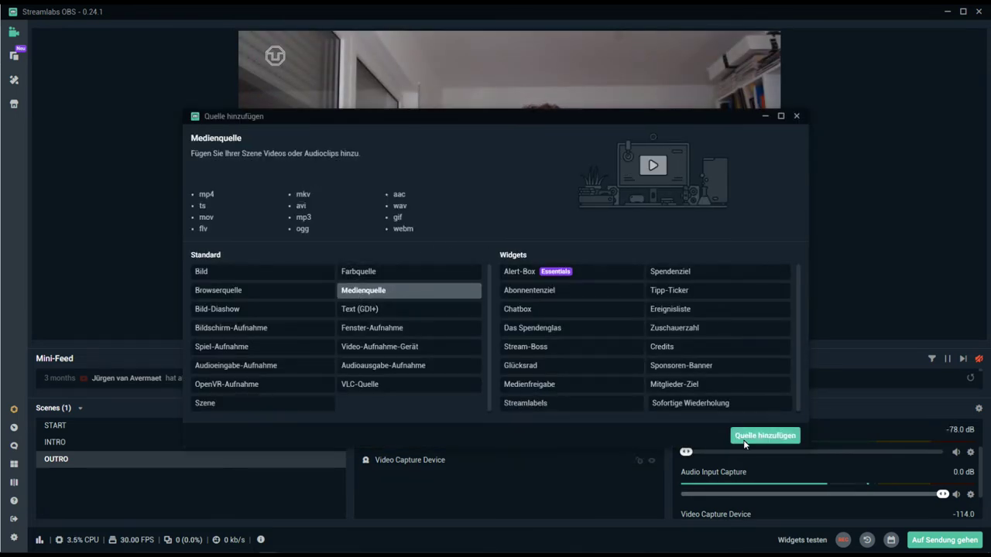
click(744, 440)
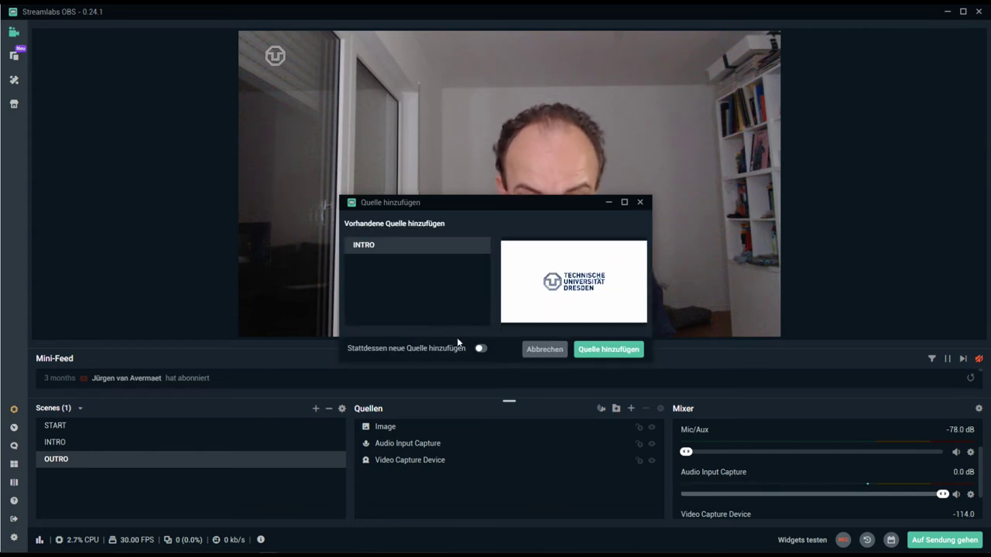
click(481, 349)
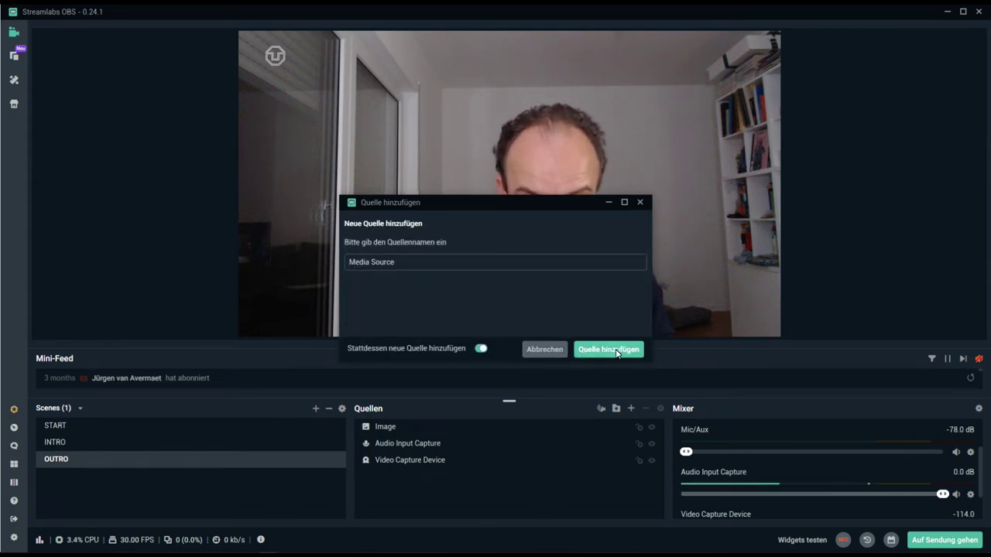
click(610, 350)
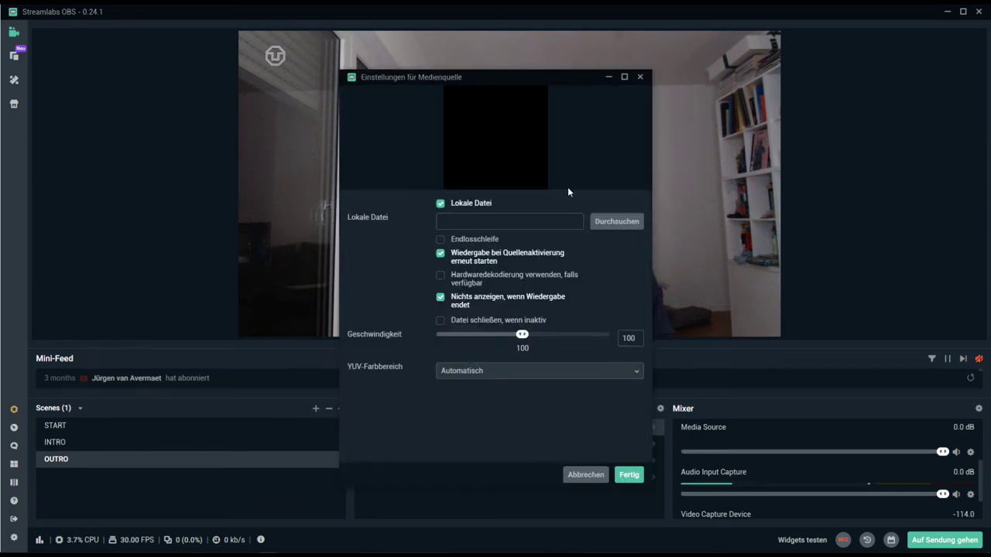
- Load Video/outro/outro-ohne-c.mov into the source and keep its last frame showing after playback
click(603, 229)
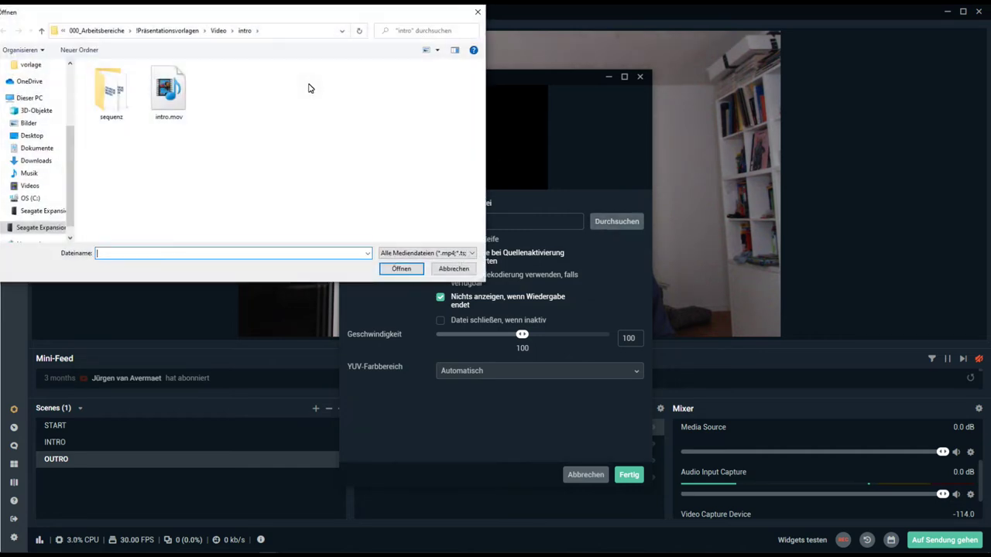
click(218, 31)
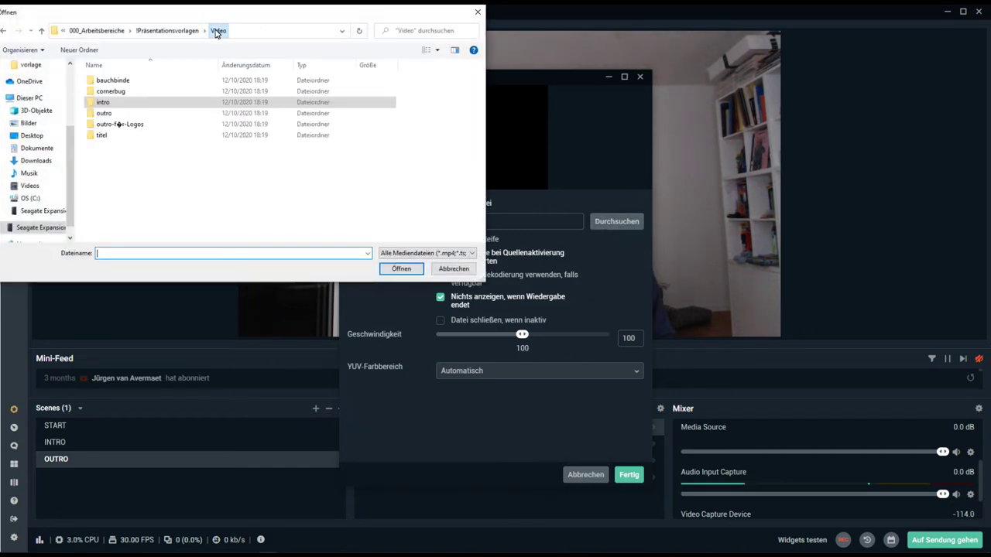
double_click(122, 116)
click(233, 97)
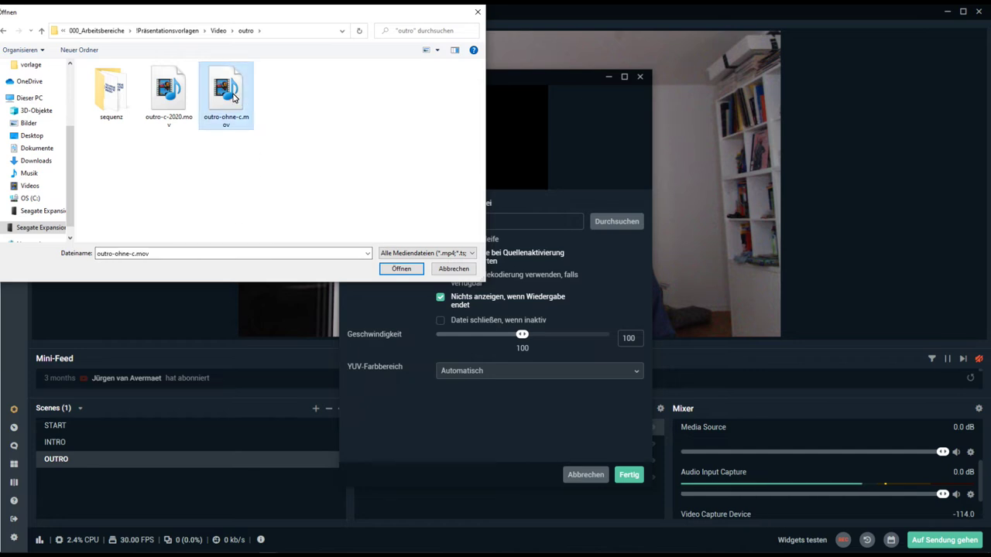
click(402, 270)
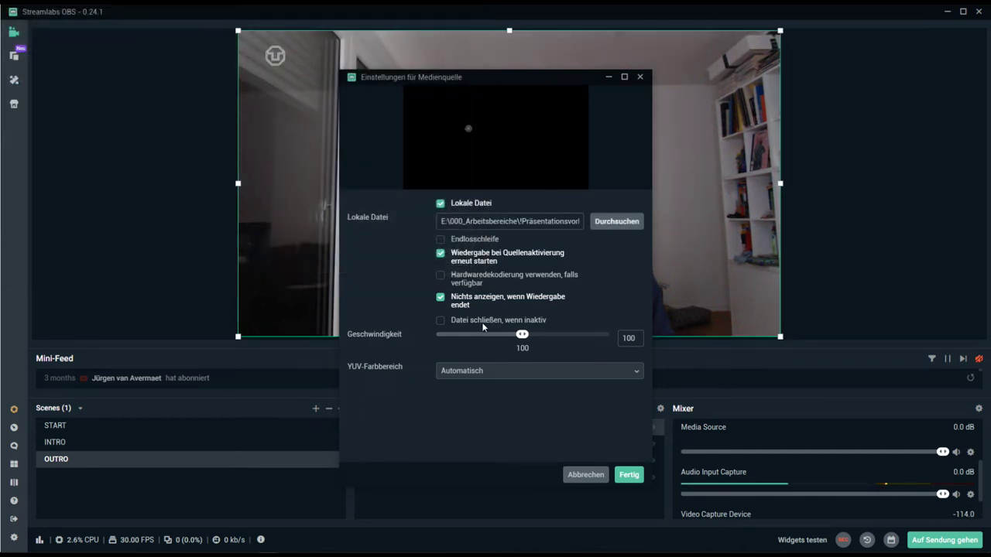
click(441, 299)
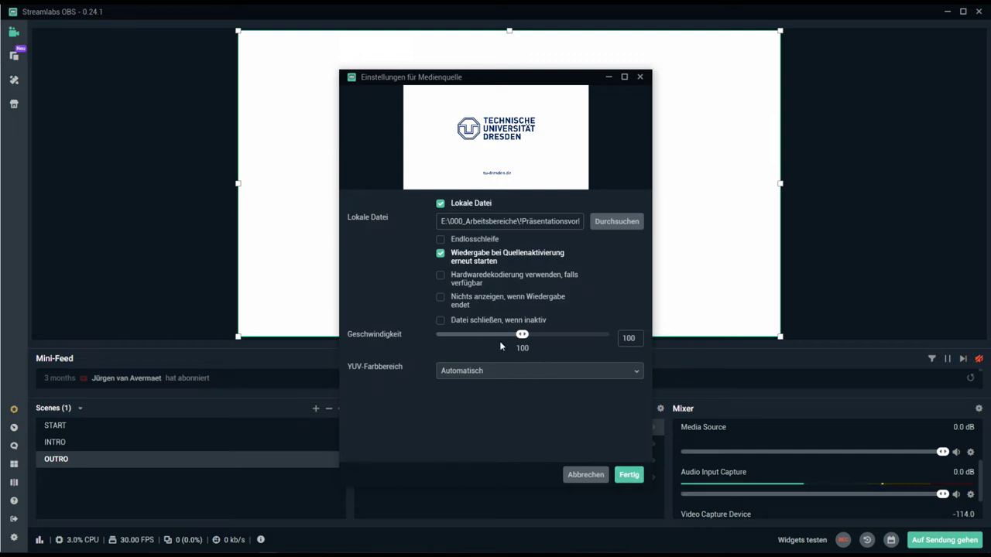
click(637, 476)
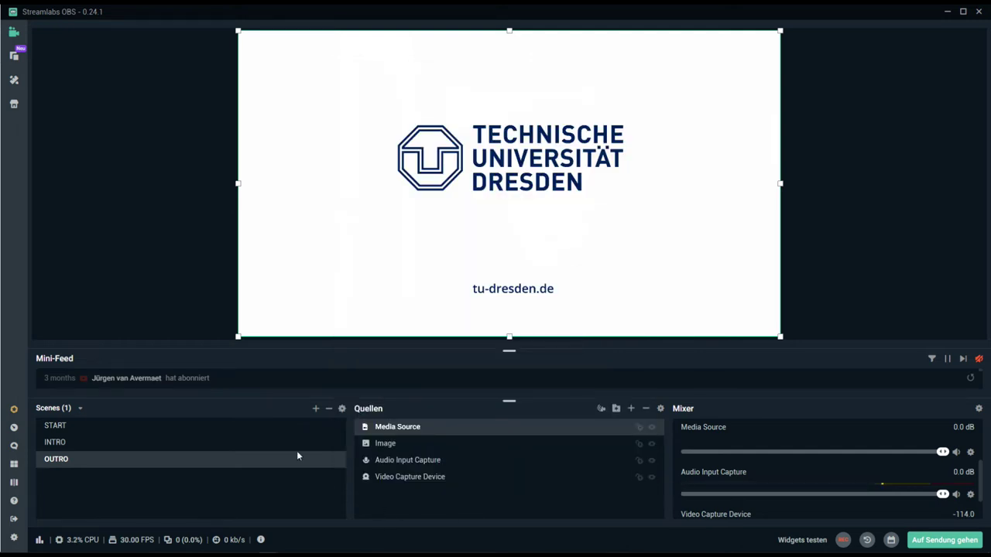
- Preview the INTRO, OUTRO and START scenes, then begin adding a new scene
click(137, 442)
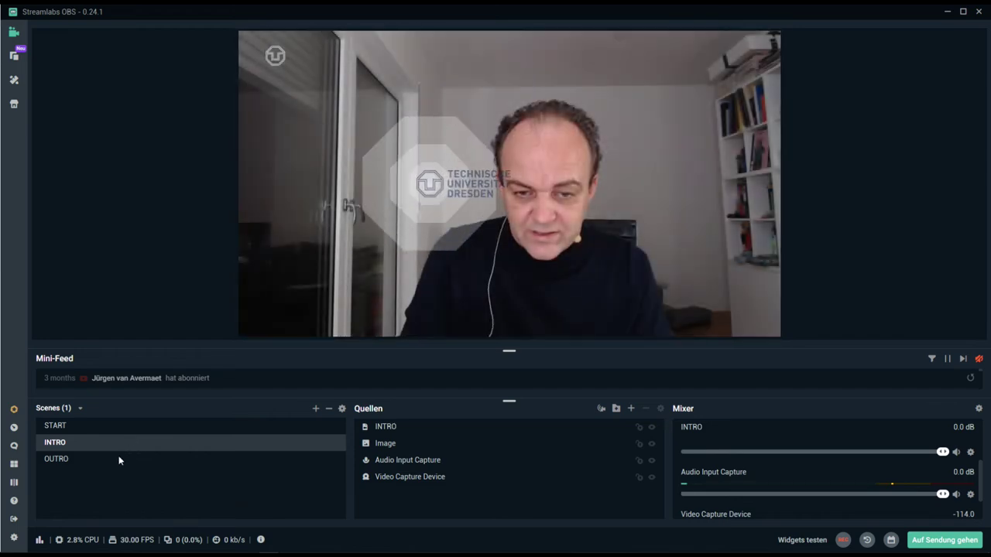
click(112, 462)
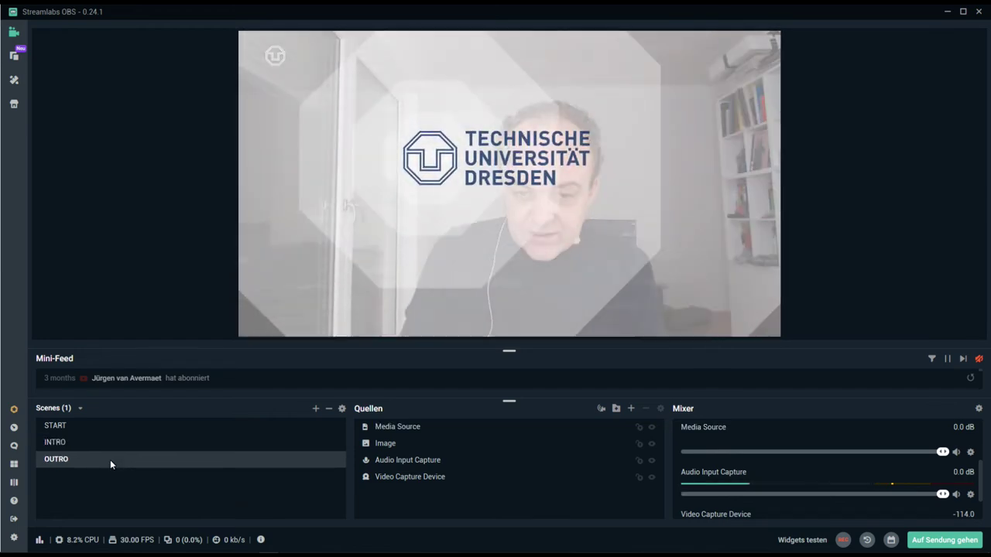
click(86, 428)
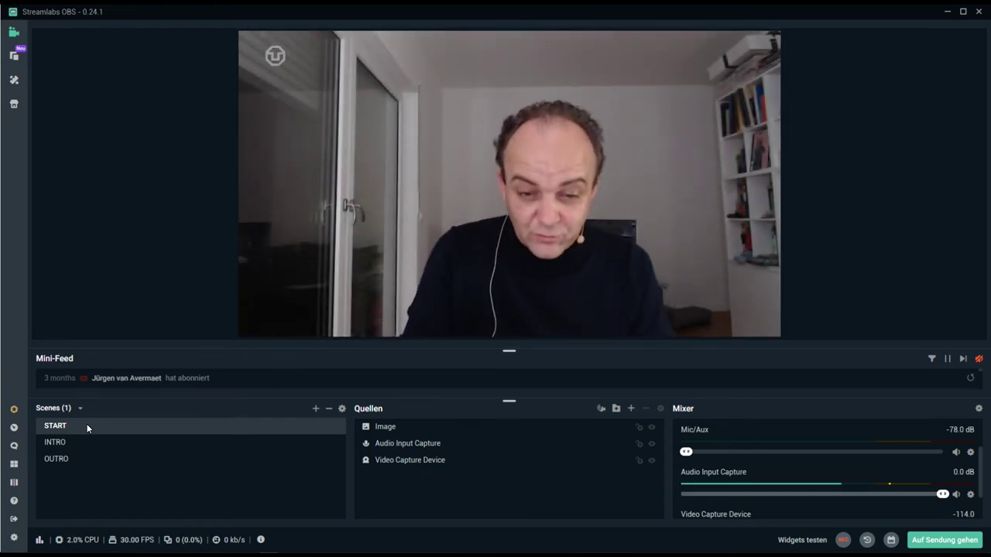
click(315, 410)
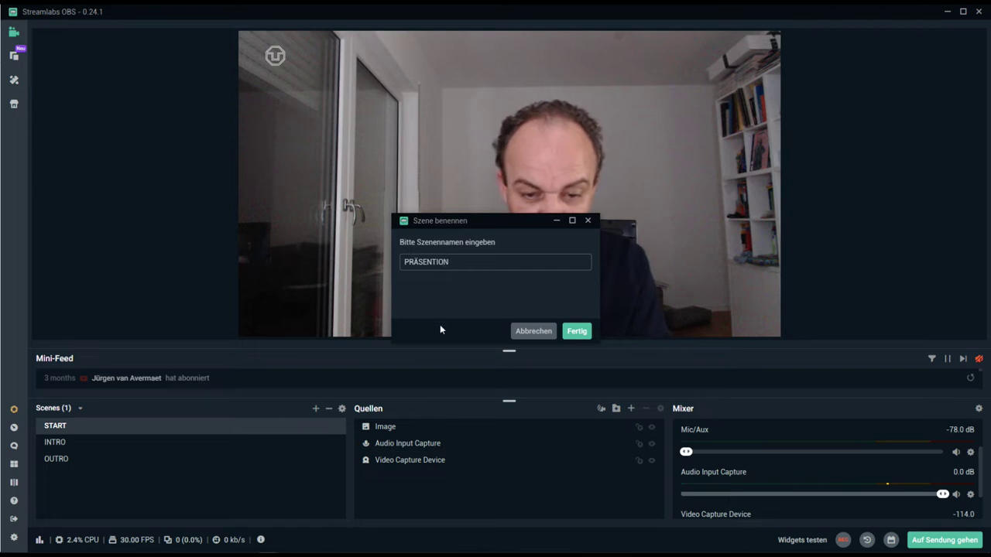
- Create the PRÄSENTION scene above OUTRO, then delete it as misspelled
click(577, 332)
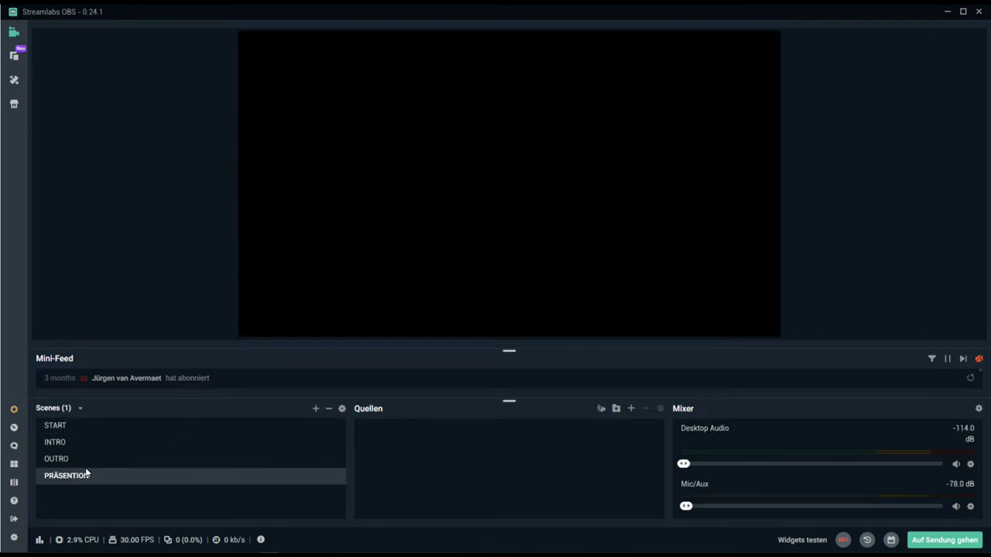
drag(70, 476, 72, 458)
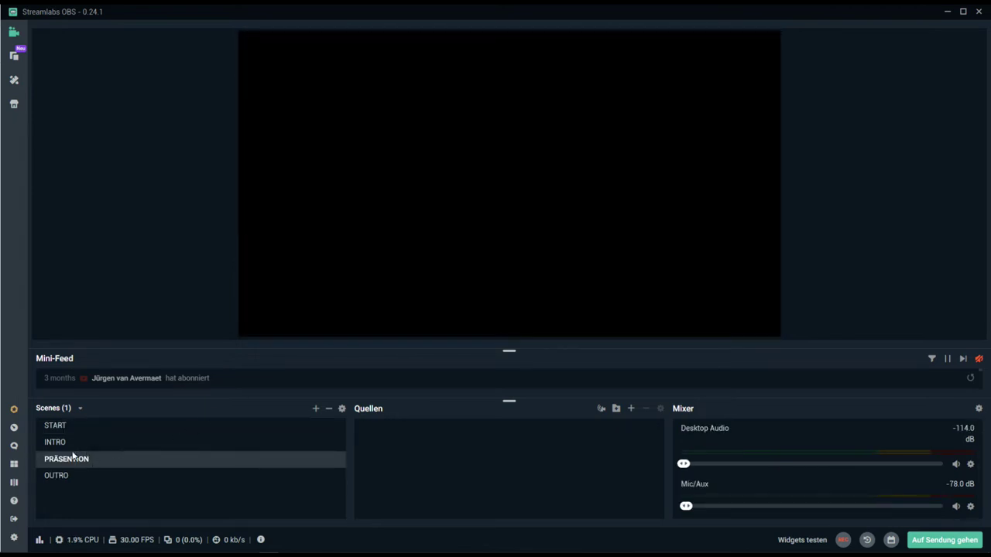
click(63, 426)
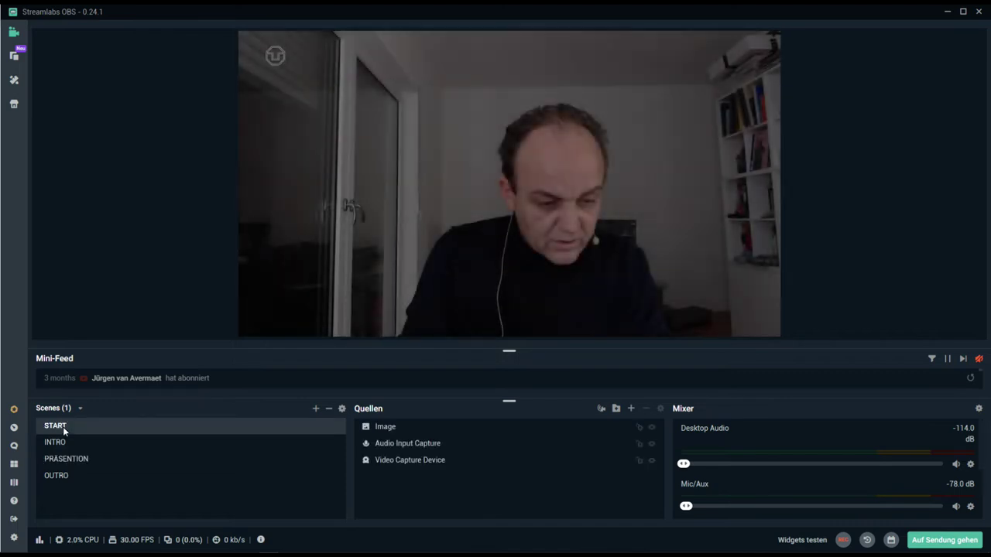
click(82, 460)
right_click(82, 460)
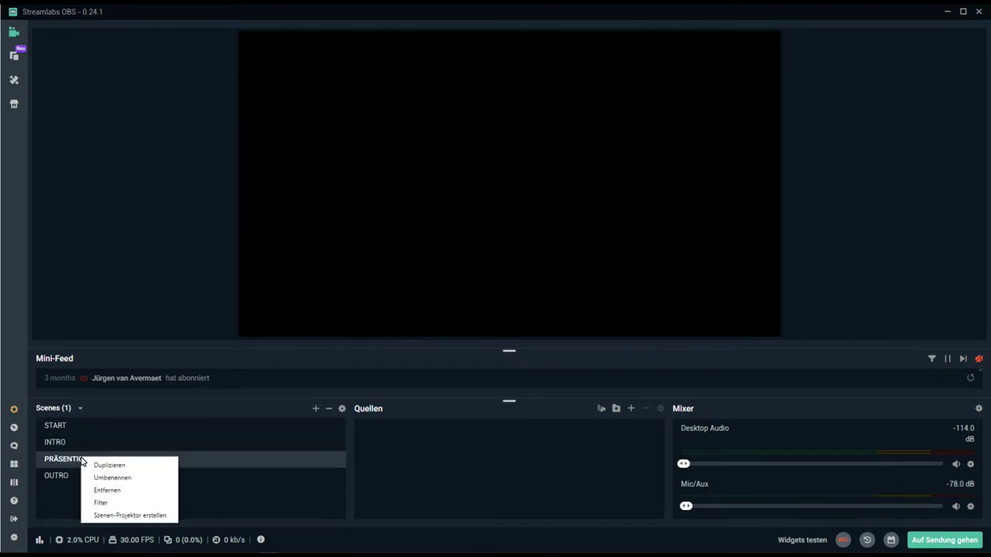
click(113, 490)
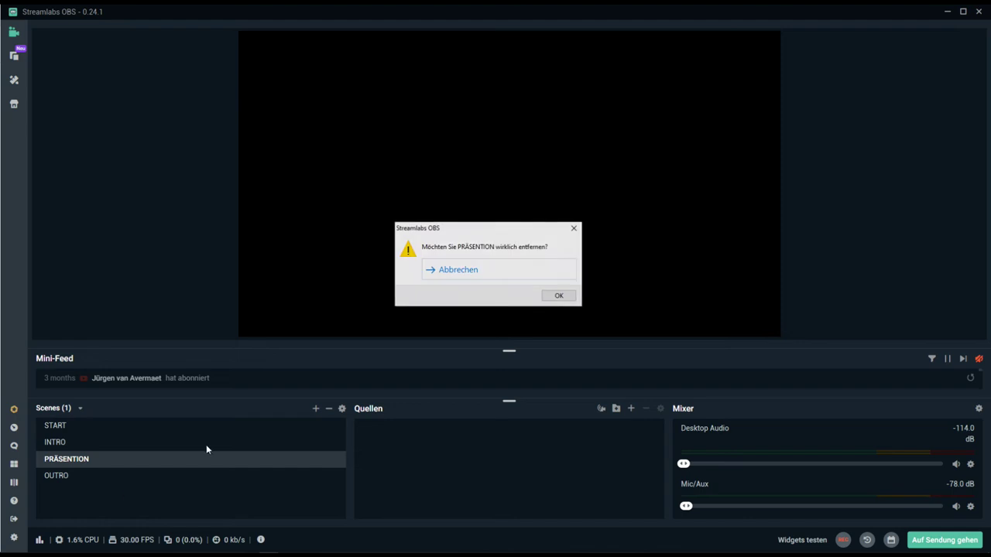
click(560, 299)
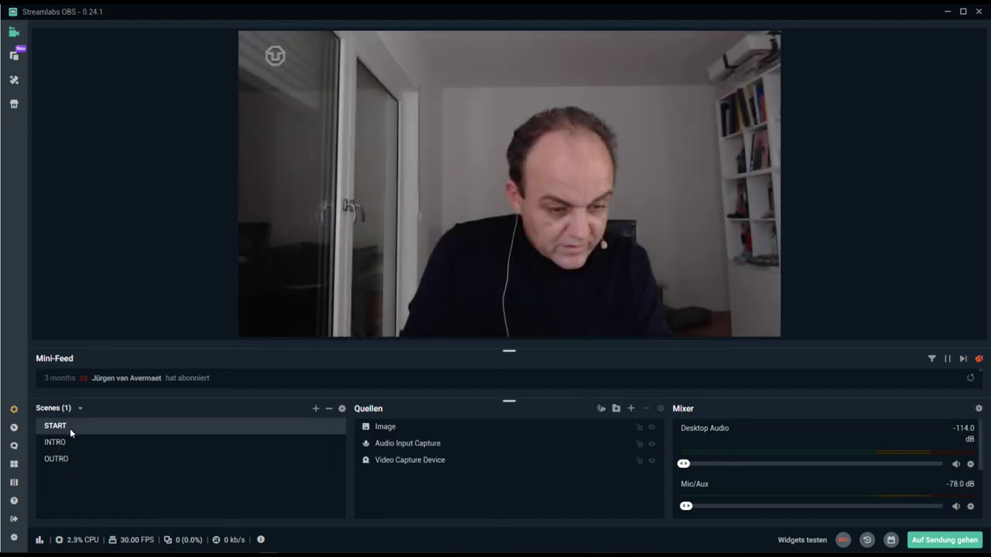
- Duplicate START as PRÄSENTATION and move it above OUTRO
right_click(70, 428)
click(89, 439)
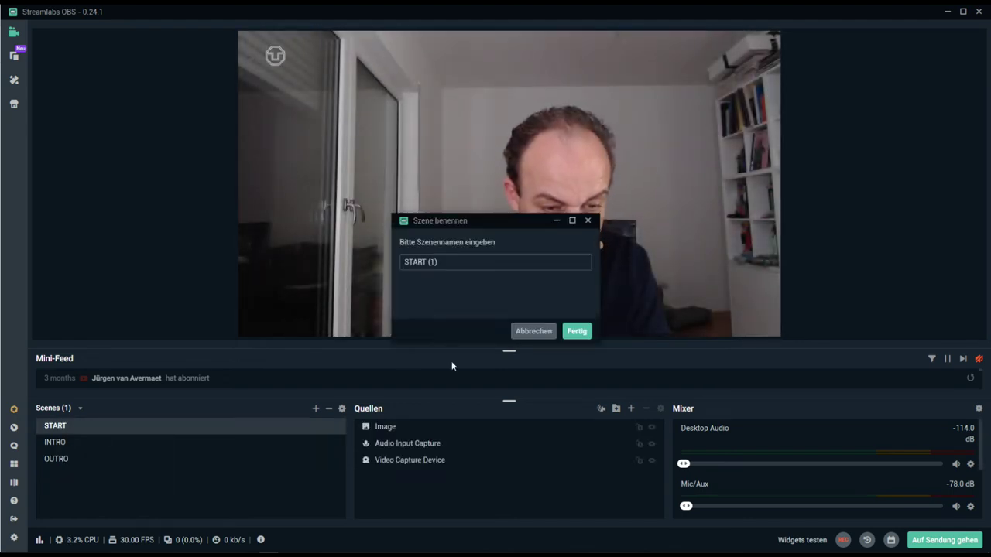
text(PRÄSENTATION)
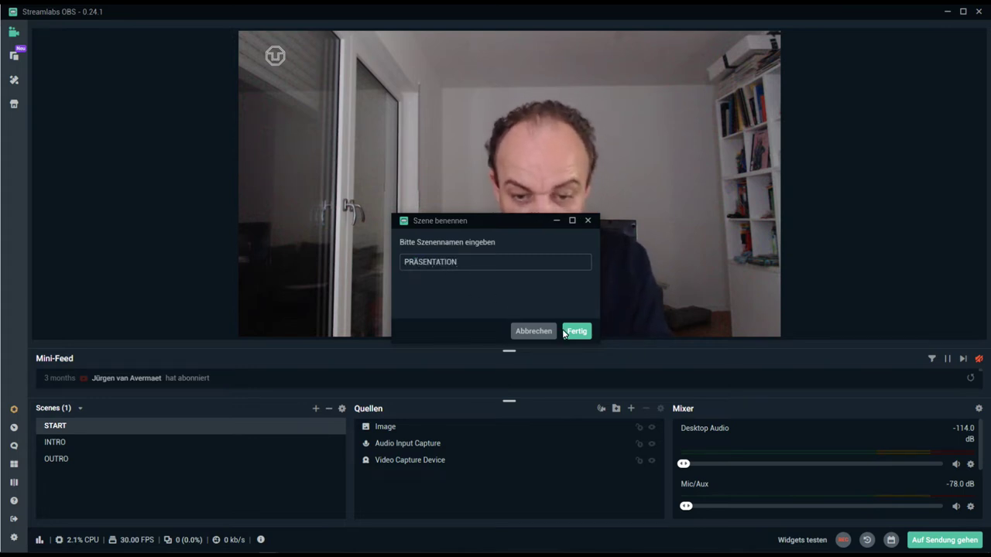
click(575, 332)
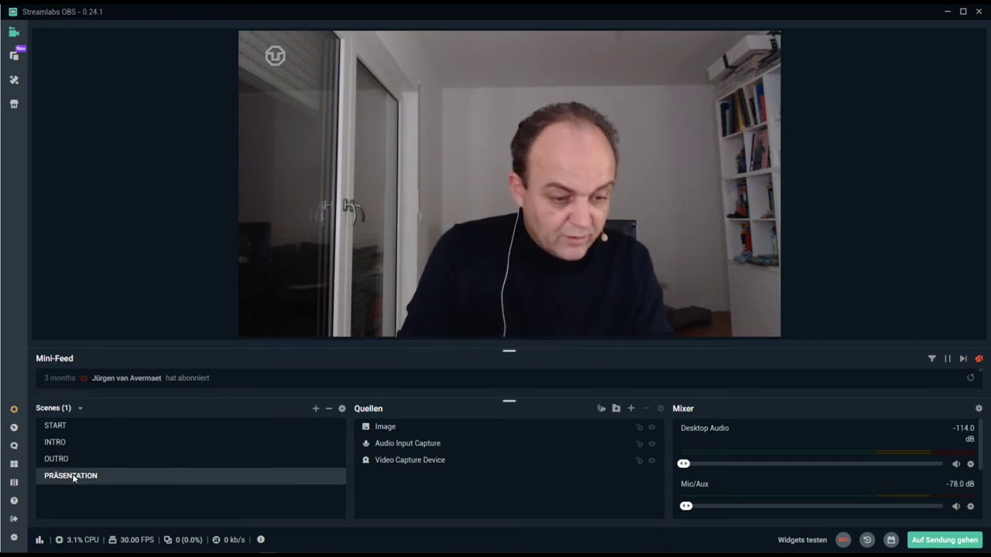
drag(73, 479, 71, 452)
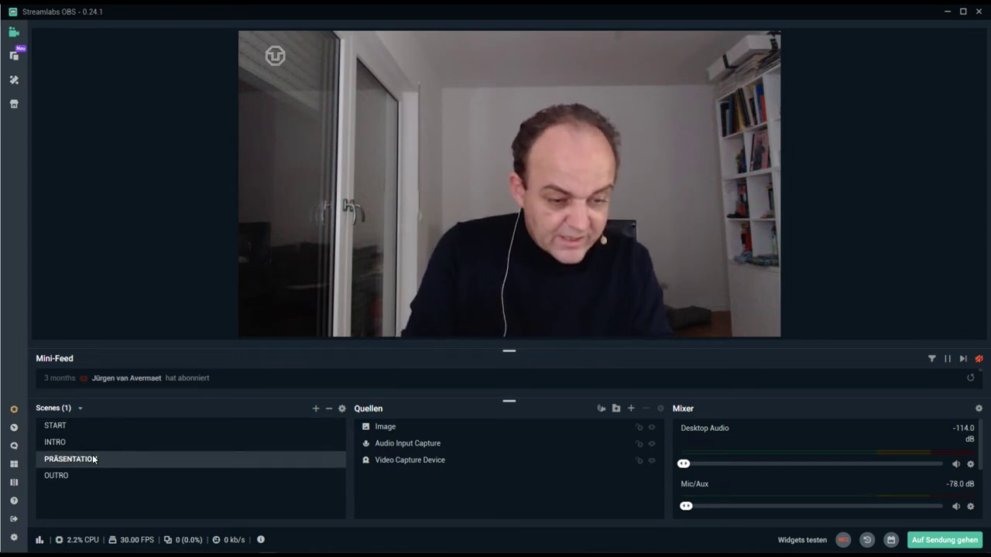
- Duplicate PRÄSENTATION as TITEL and drag it just above OUTRO
click(72, 442)
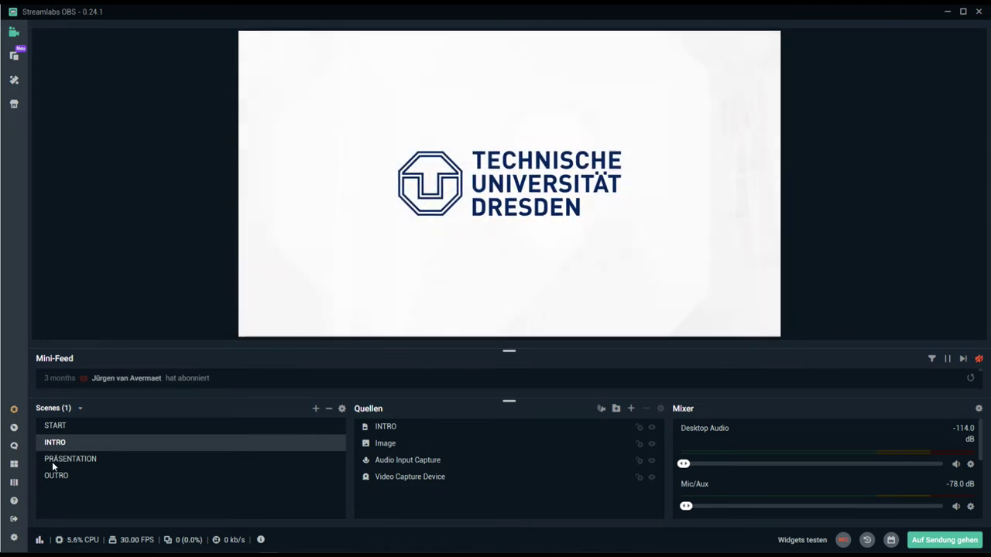
click(52, 462)
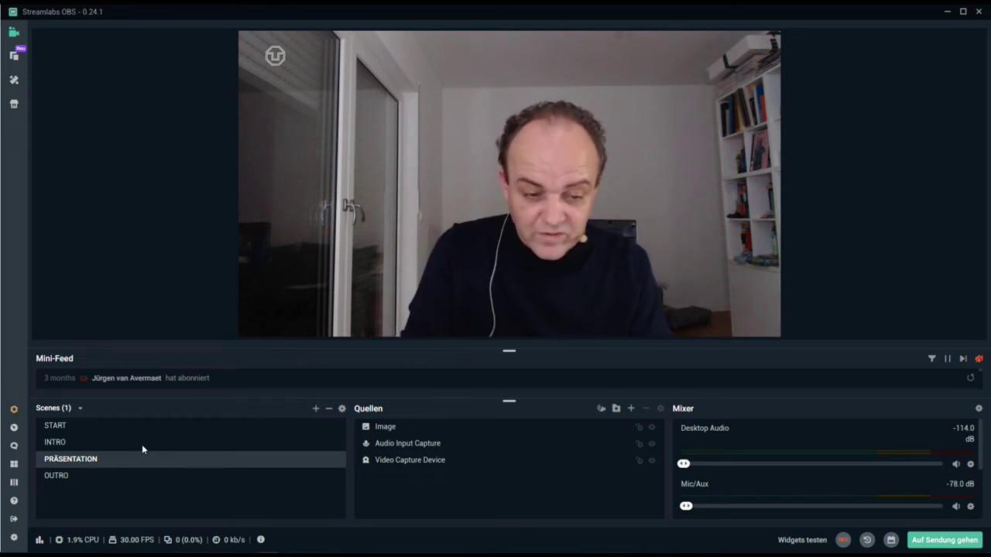
right_click(112, 462)
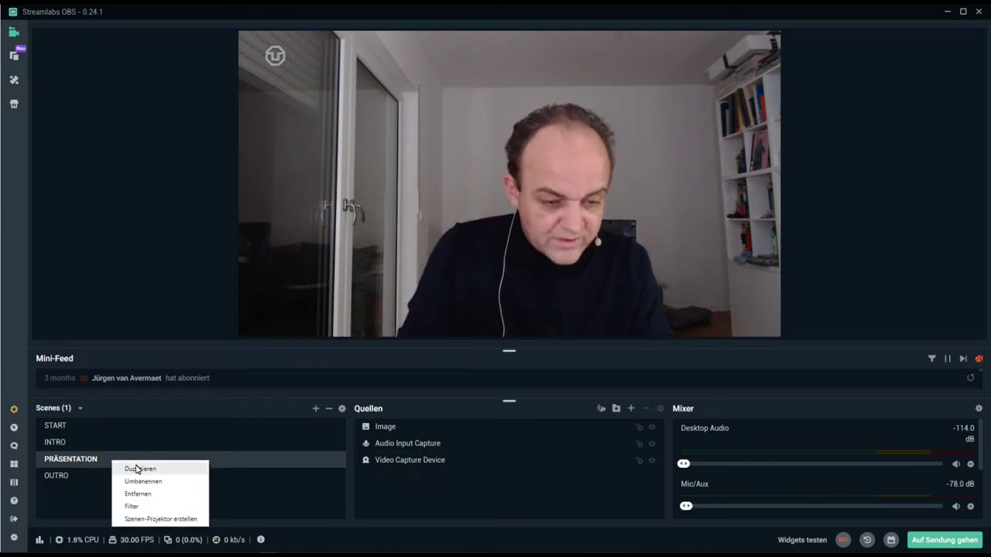
click(137, 469)
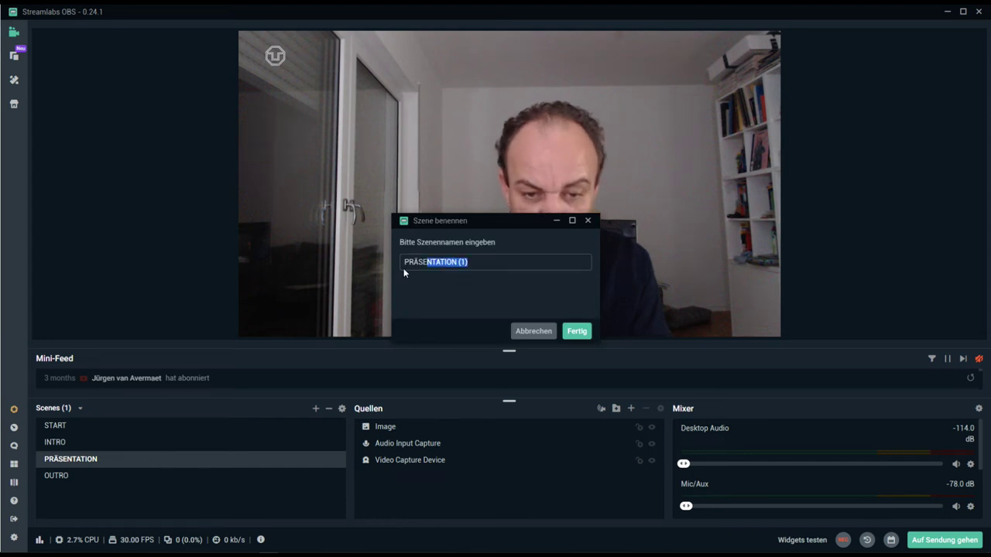
text(TITEL)
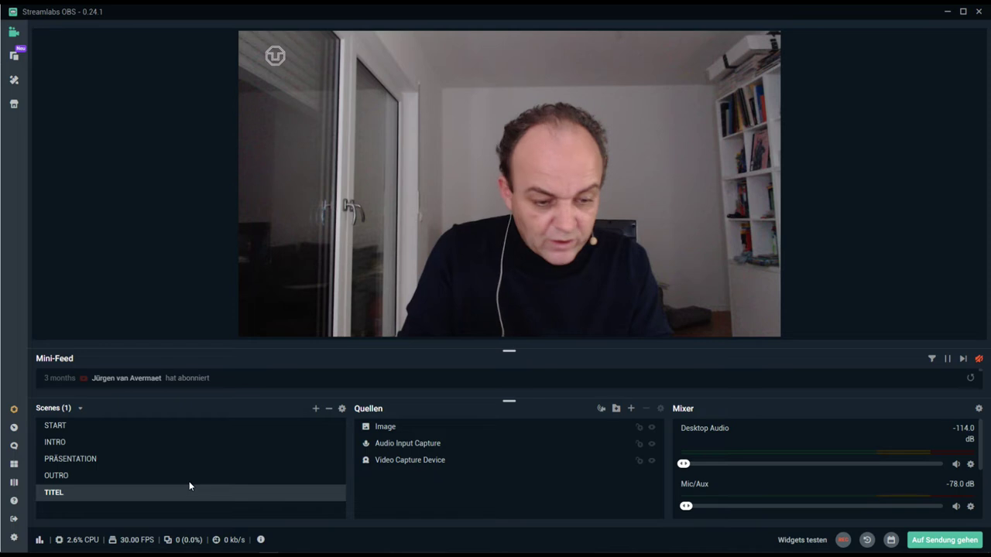
drag(64, 474, 141, 468)
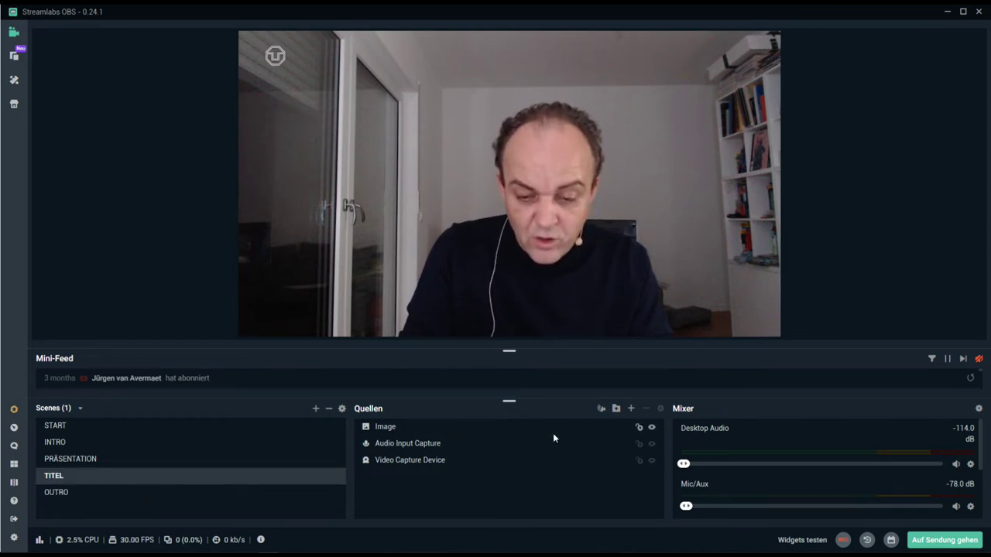
- Add a new Image source named BAUCHBINDE to the TITEL scene
click(631, 408)
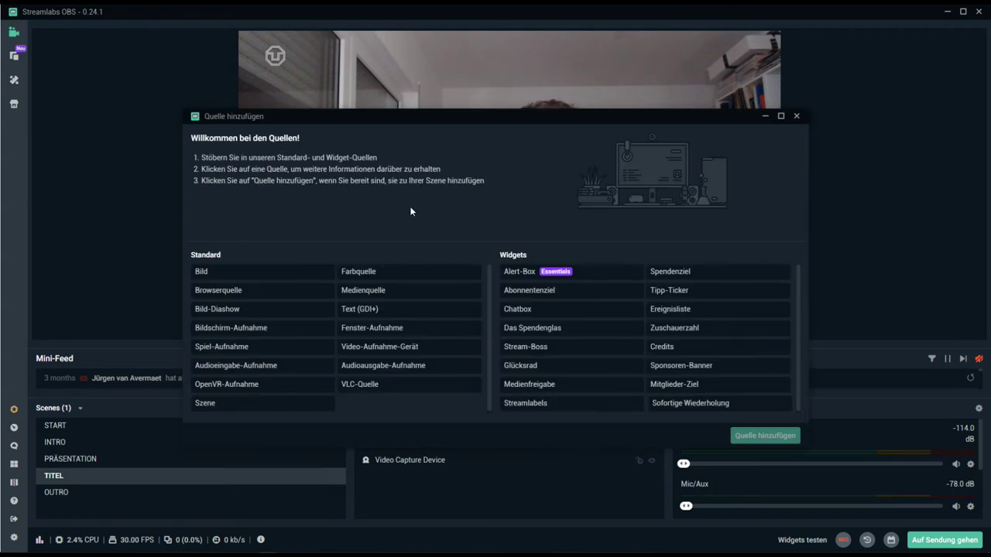
click(254, 280)
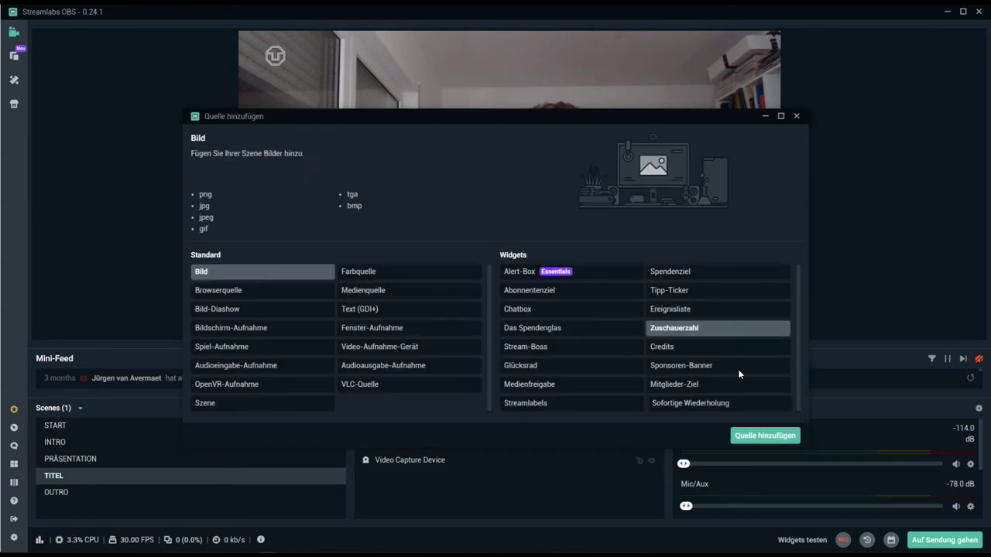
click(751, 433)
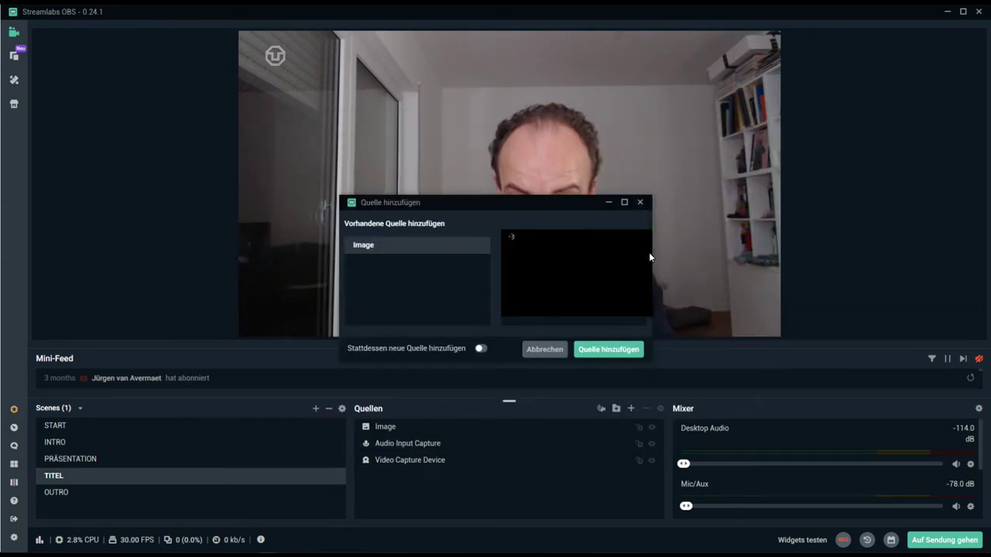
click(482, 348)
key(ctrl+a)
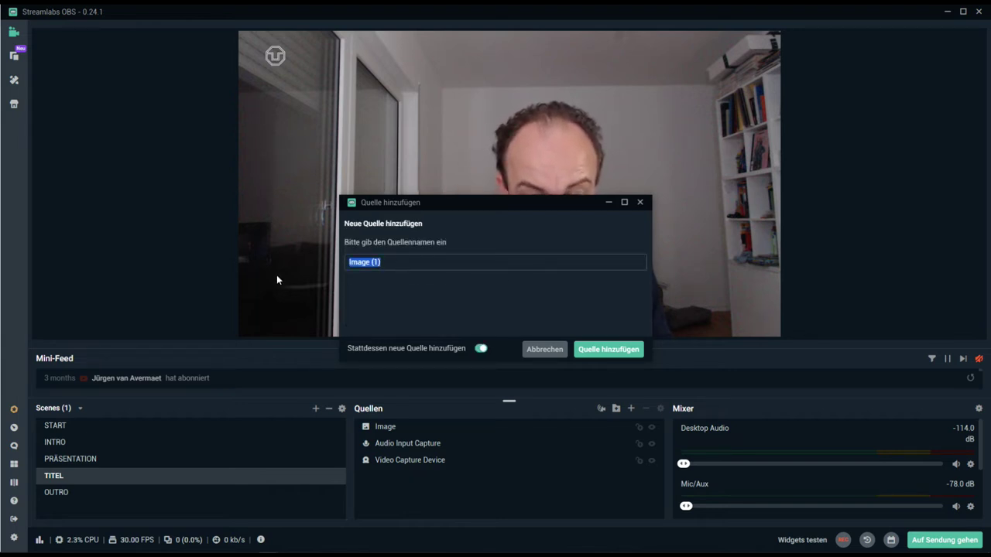
text(BAU)
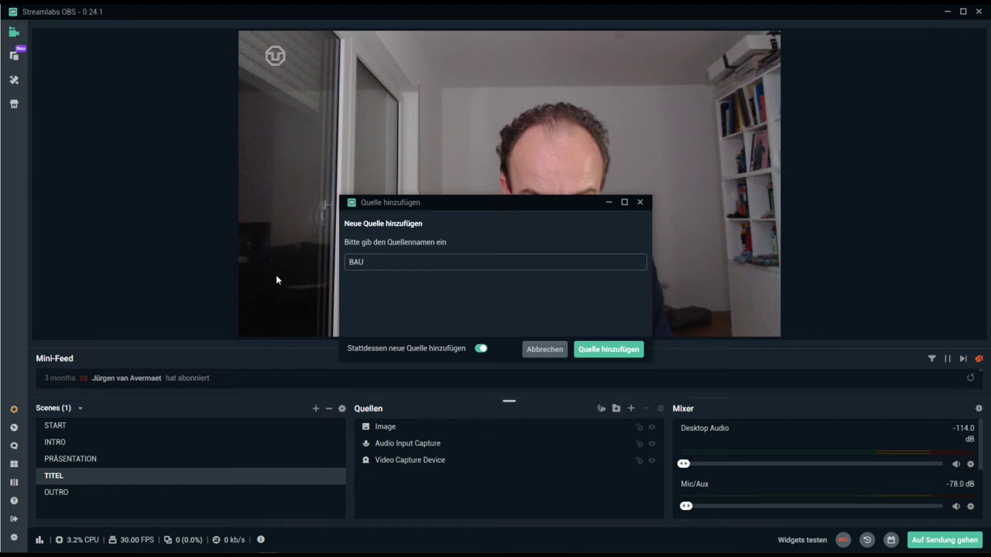
text(CHBINDE)
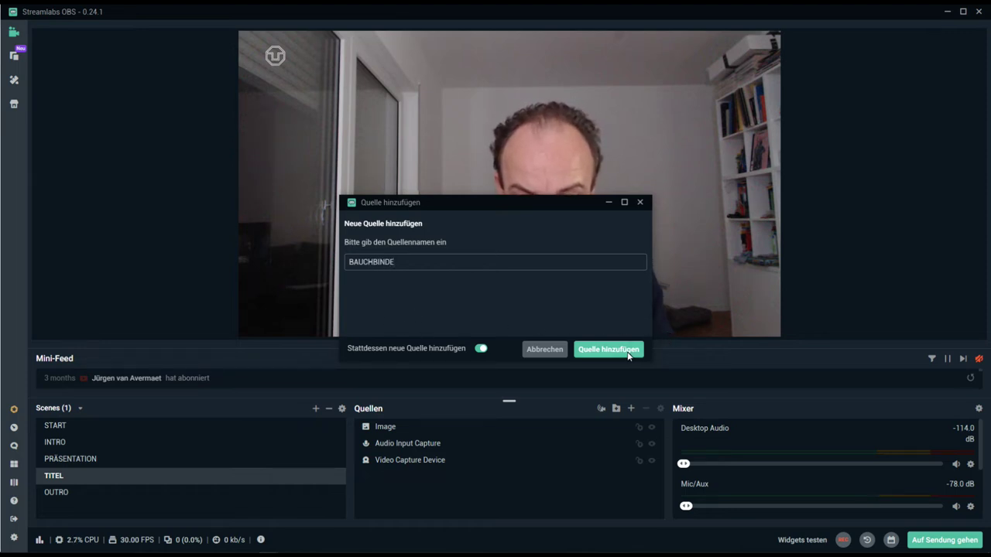
click(635, 352)
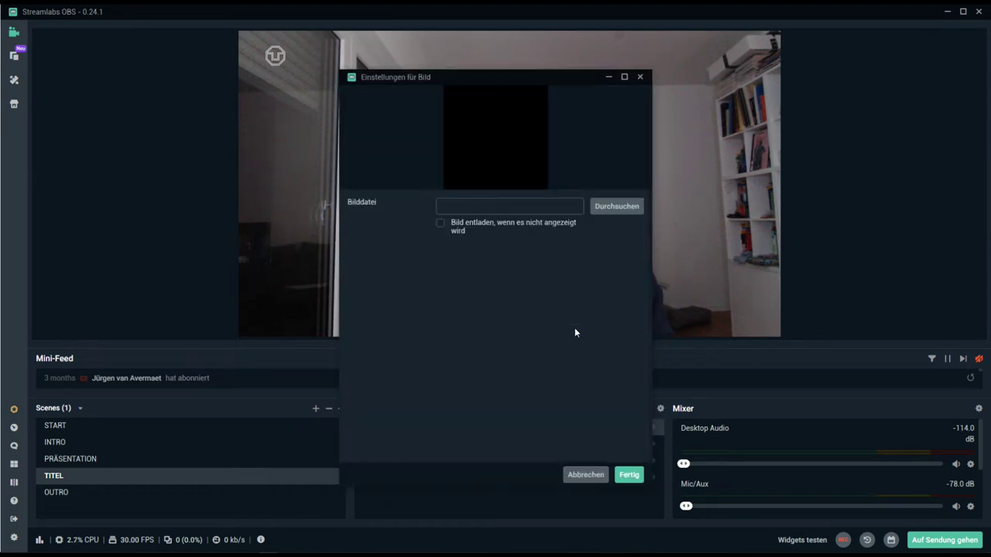
- Load Video/bauchbinde/bb-1.png as the BAUCHBINDE image
click(616, 207)
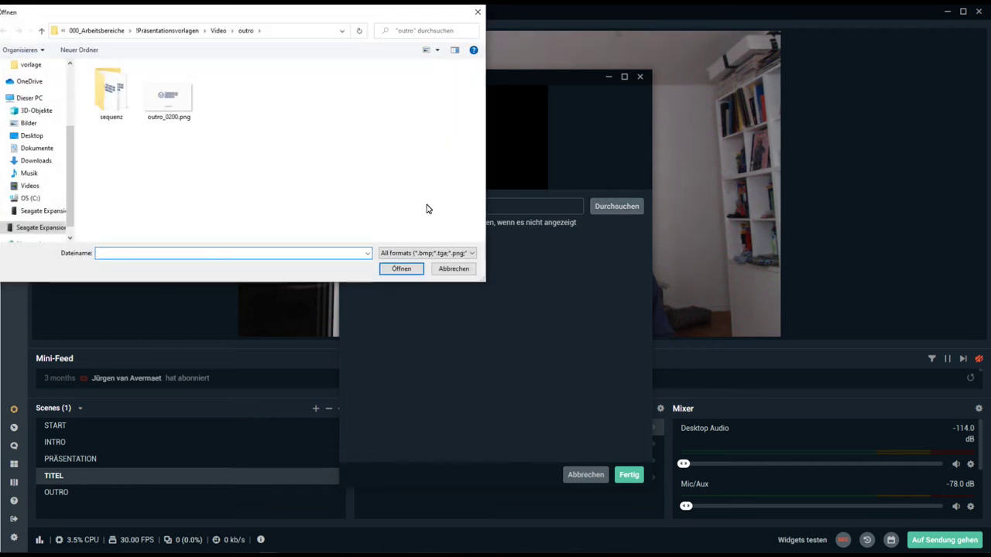
click(185, 31)
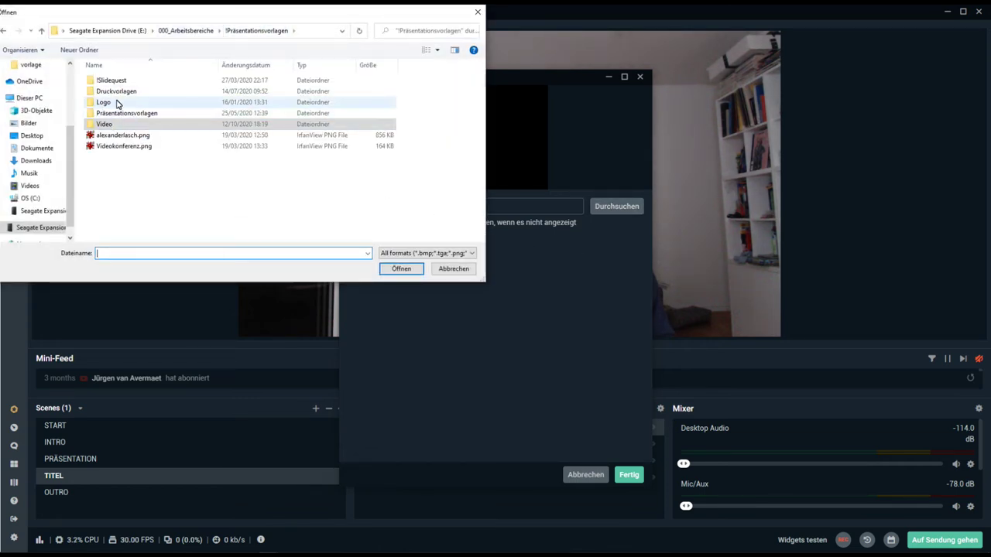
double_click(116, 124)
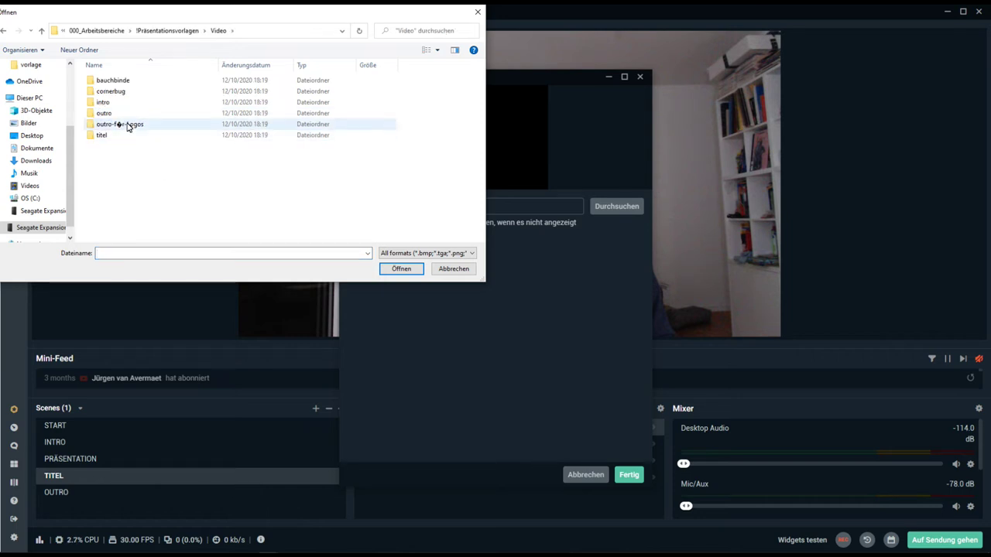
double_click(127, 83)
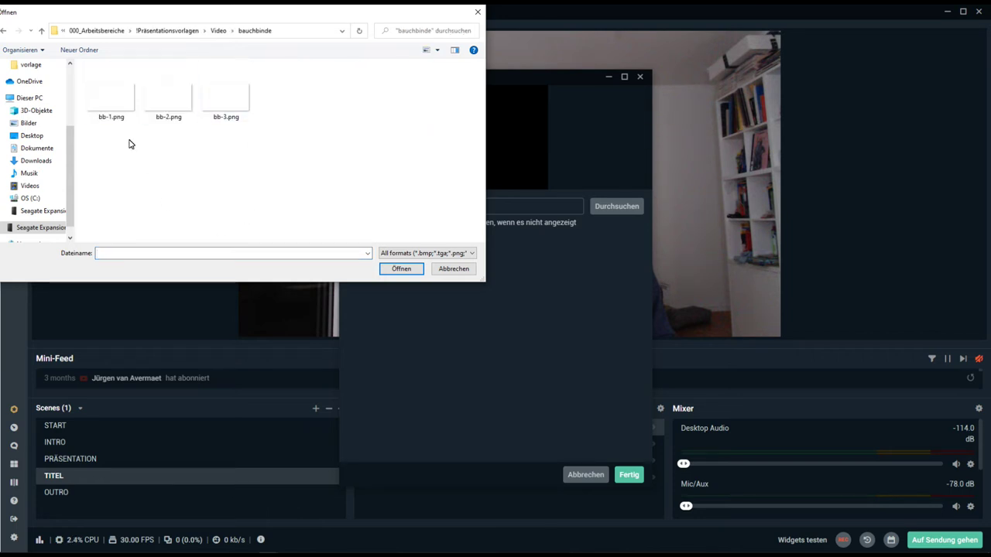
click(102, 99)
click(401, 269)
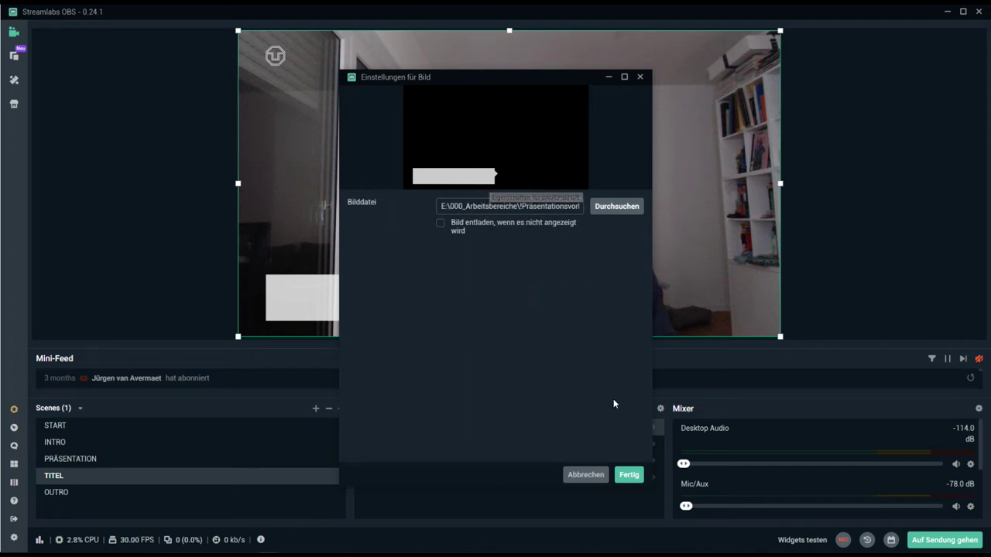
click(634, 474)
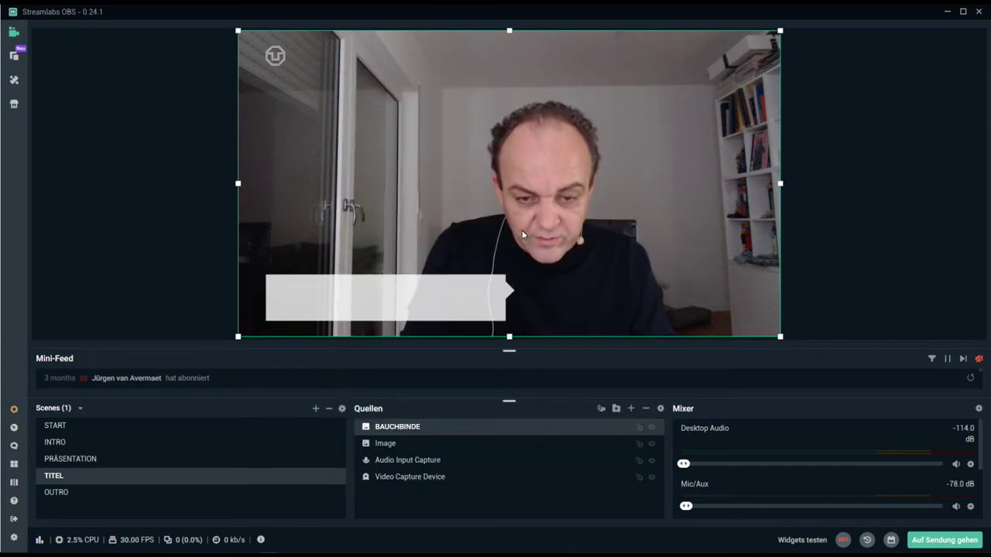
- Switch to PRÄSENTATION and back to TITEL, selecting the BAUCHBINDE source
click(91, 459)
click(82, 478)
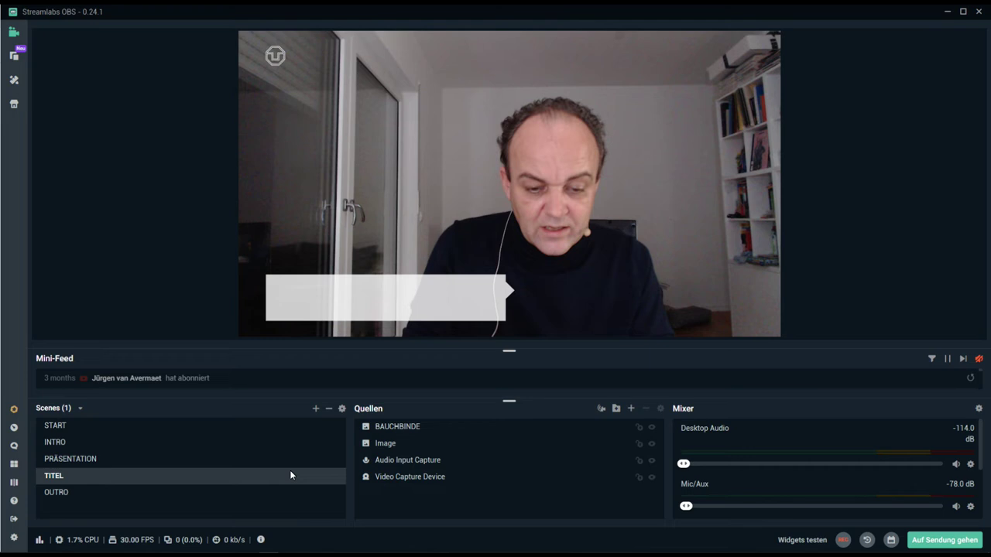
click(413, 427)
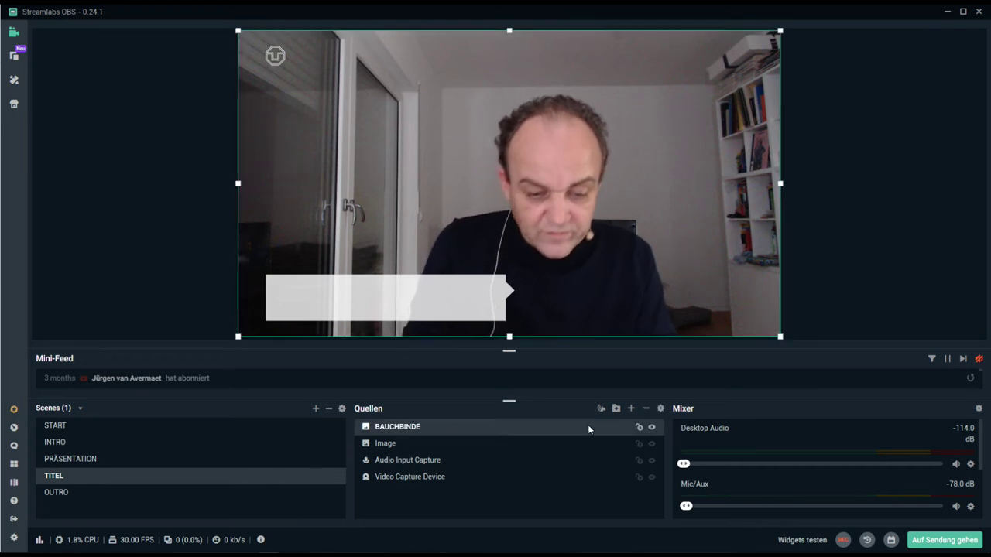
- Add a Text (GDI+) source named TITEL to the scene
click(631, 408)
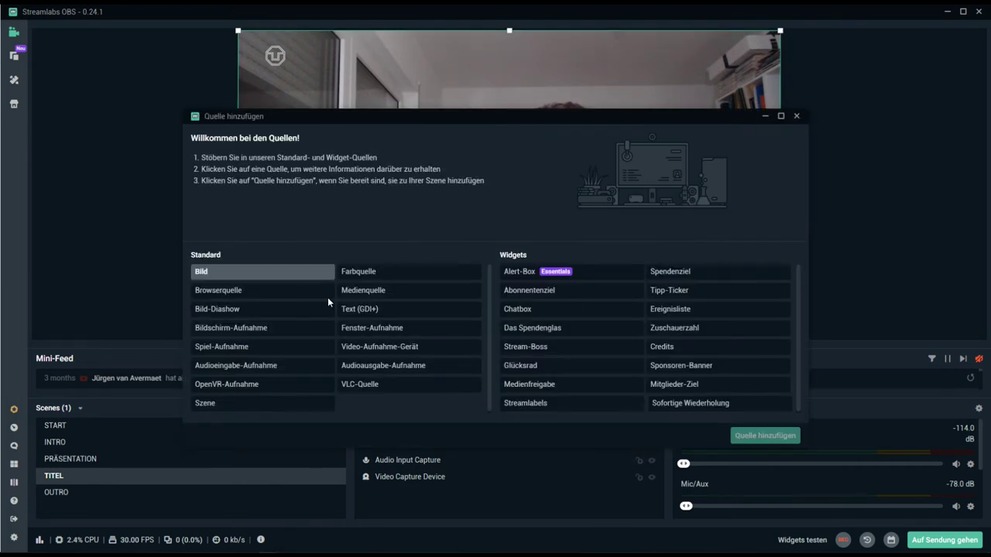
click(380, 314)
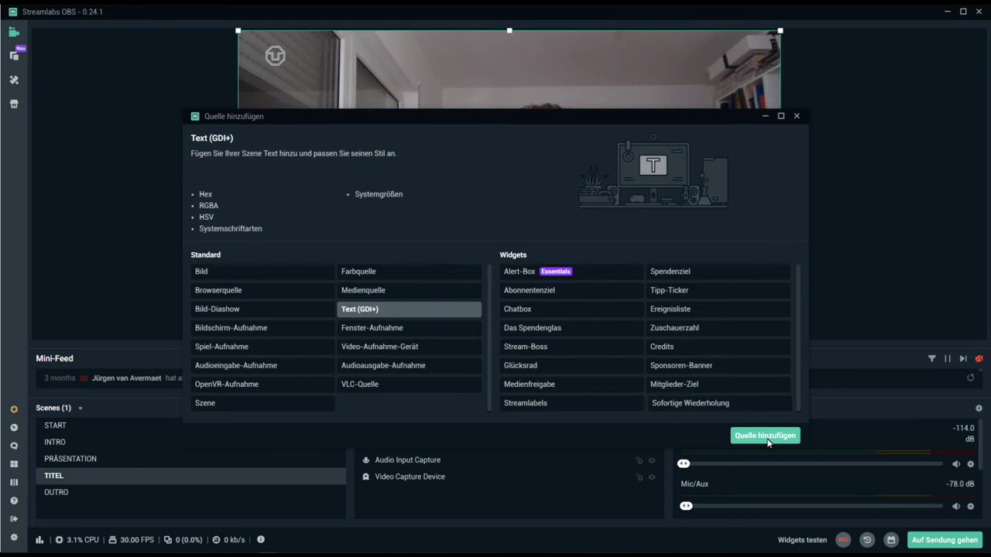
click(765, 436)
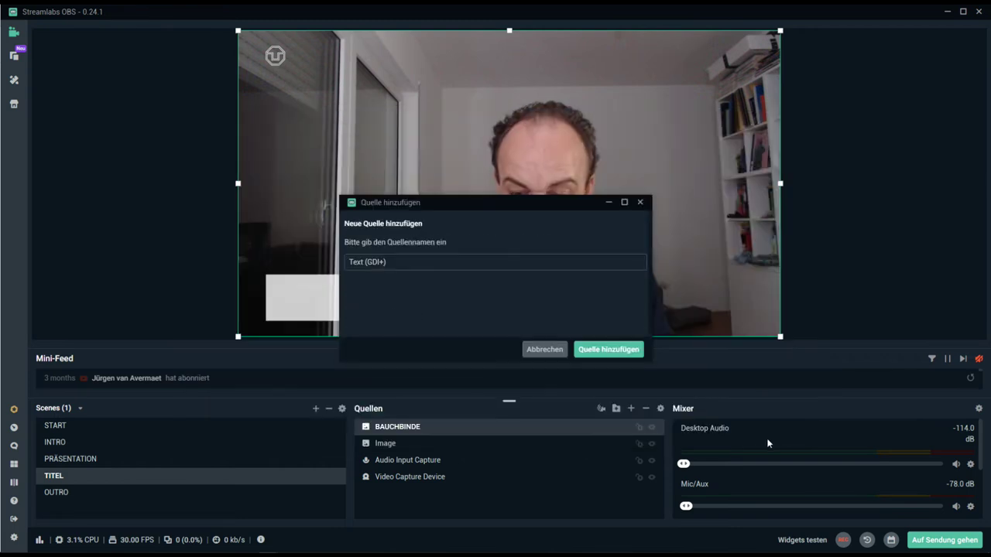
triple_click(417, 262)
text(TITEL)
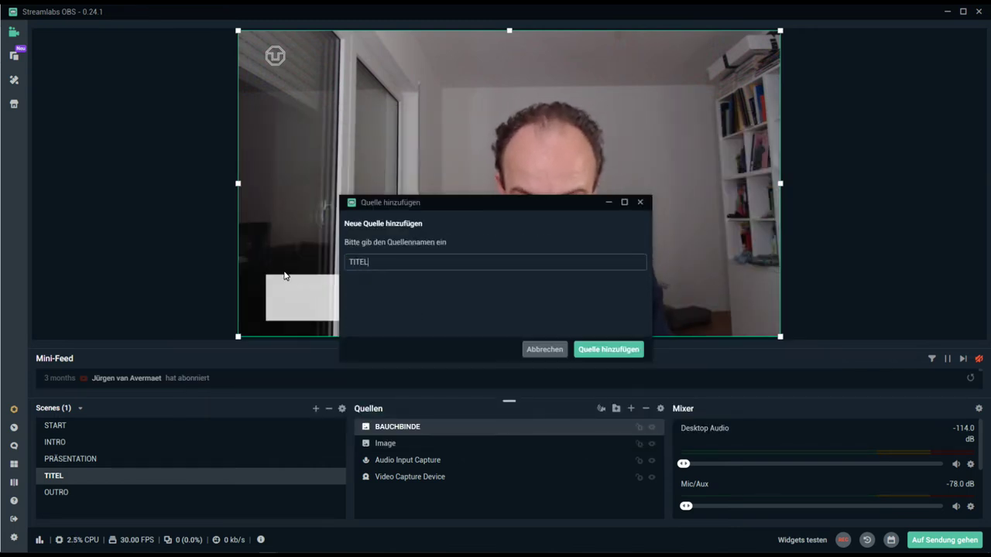
click(610, 351)
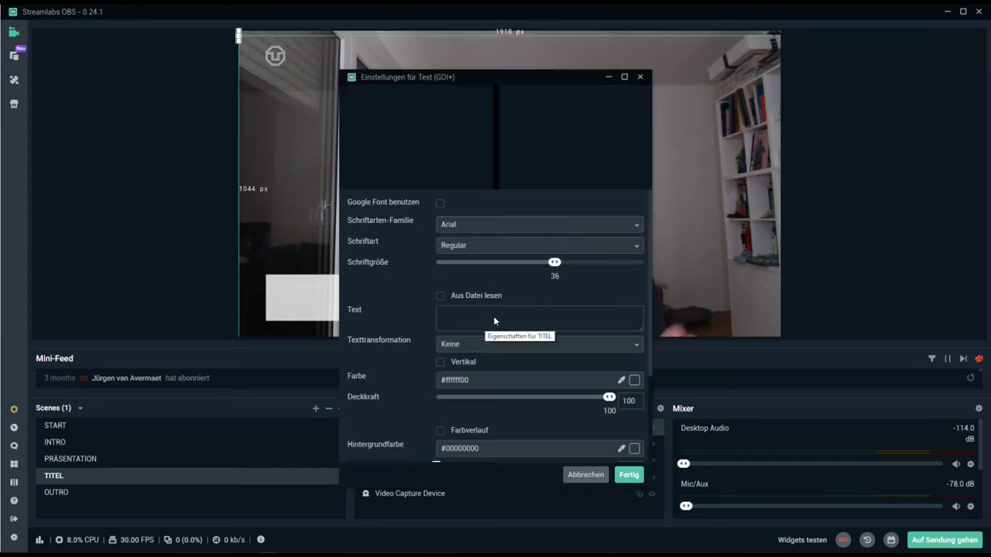
- Set the TITEL font to Open Sans Extrabold Regular and enter the speaker's full name with academic titles
click(493, 316)
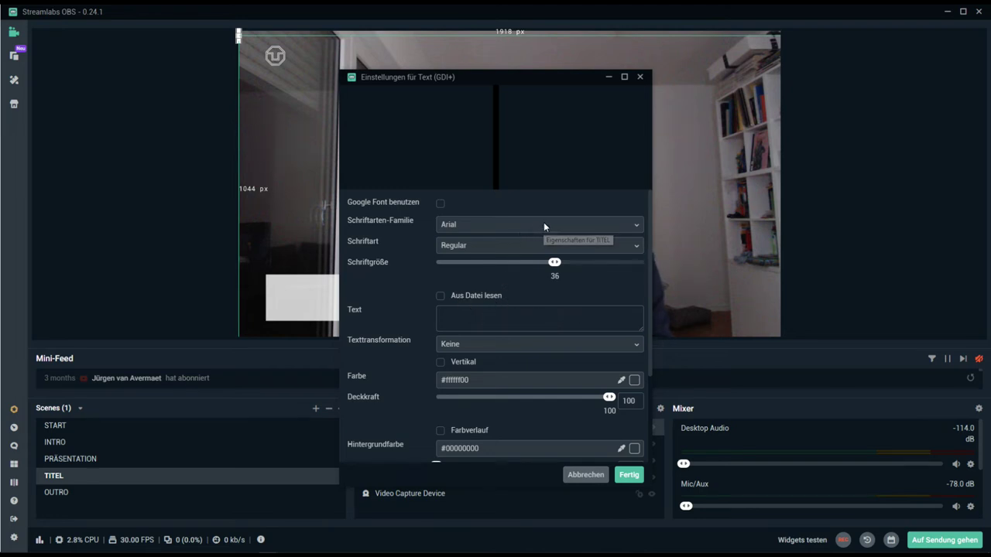
click(515, 224)
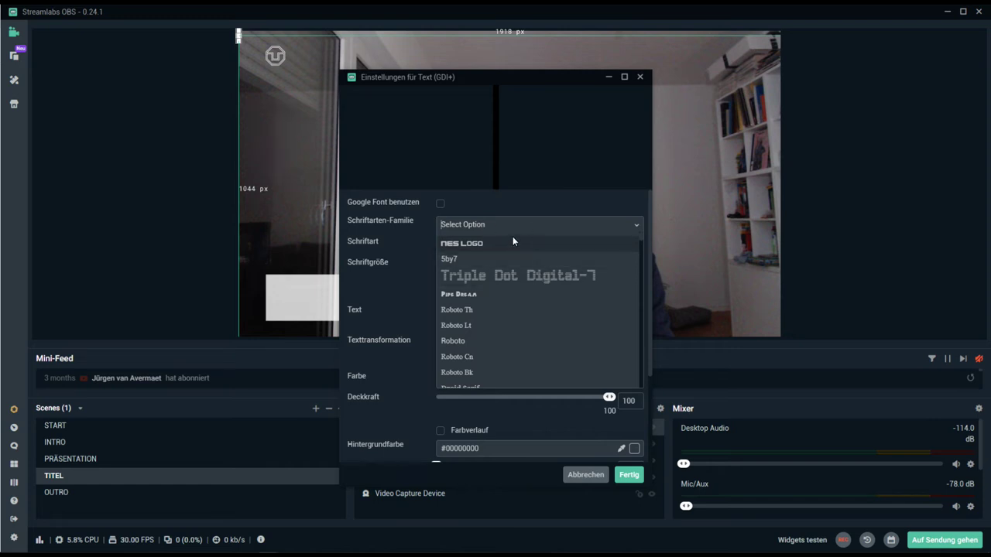
text(Open)
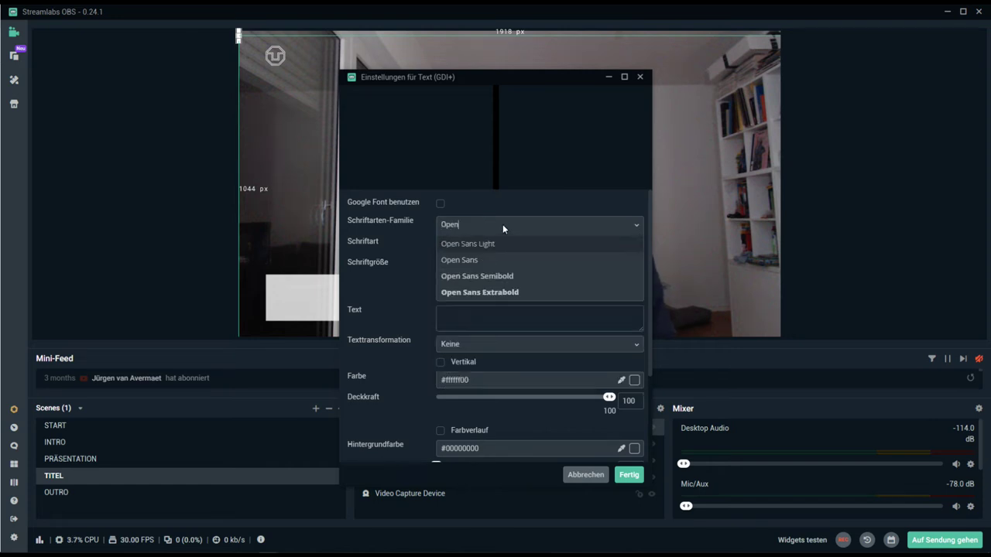
click(491, 293)
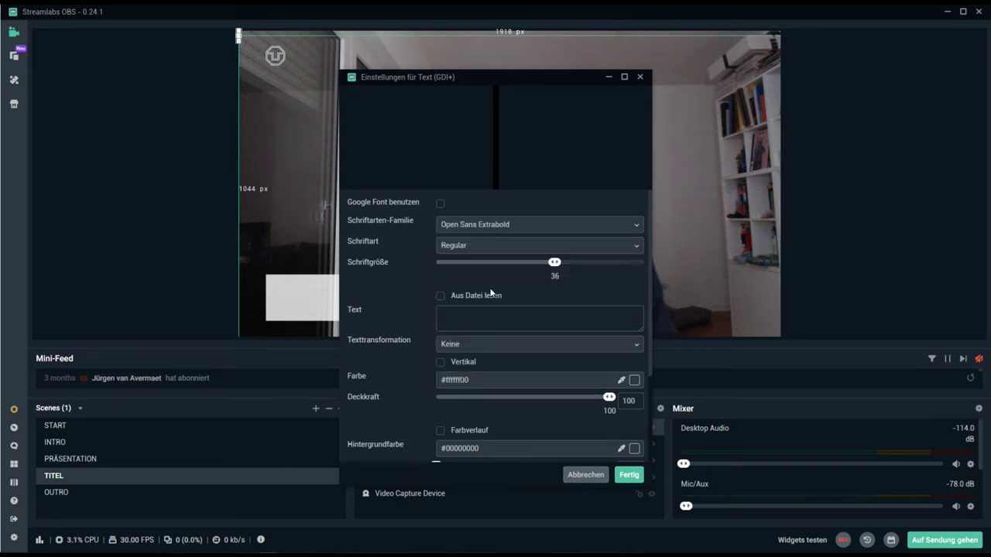
click(485, 248)
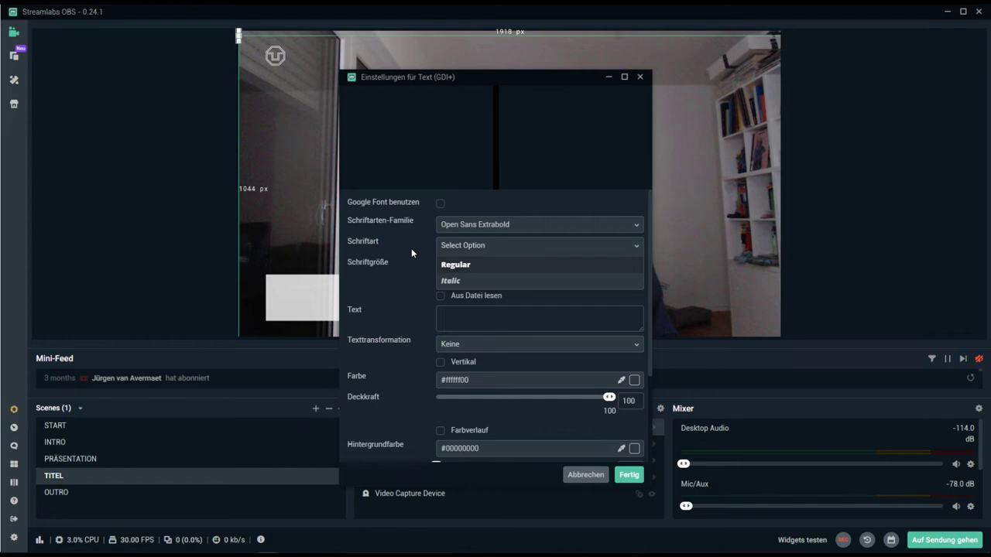
click(457, 263)
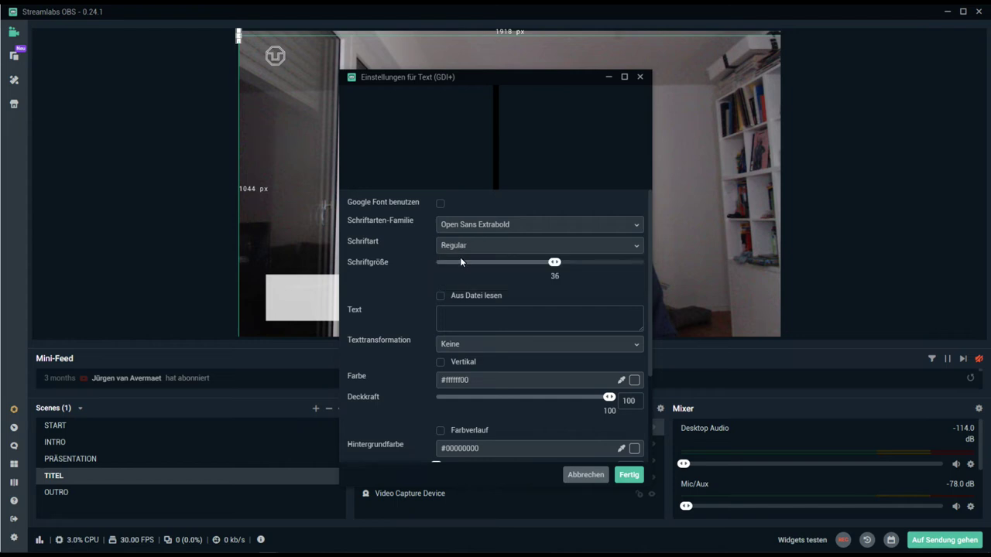
click(464, 321)
text(Prof.)
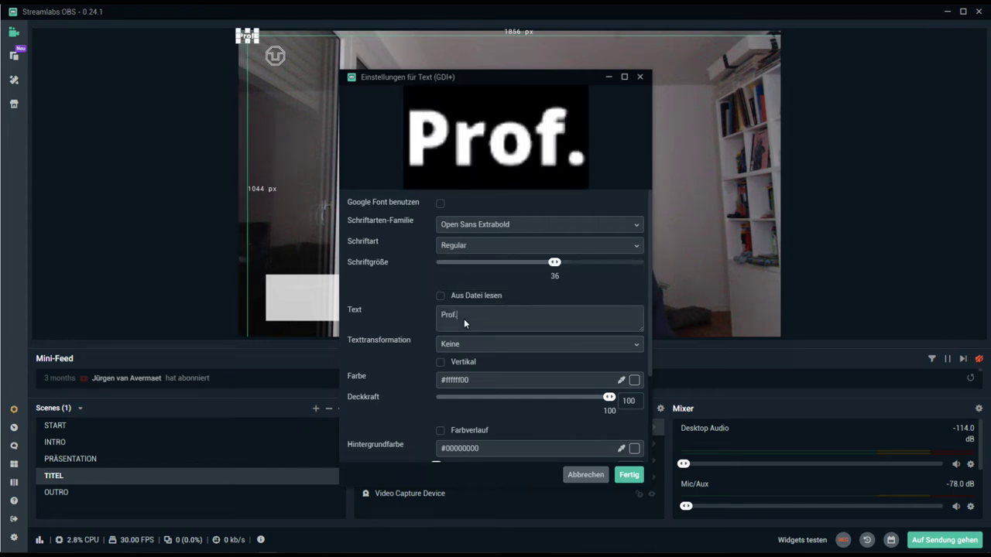
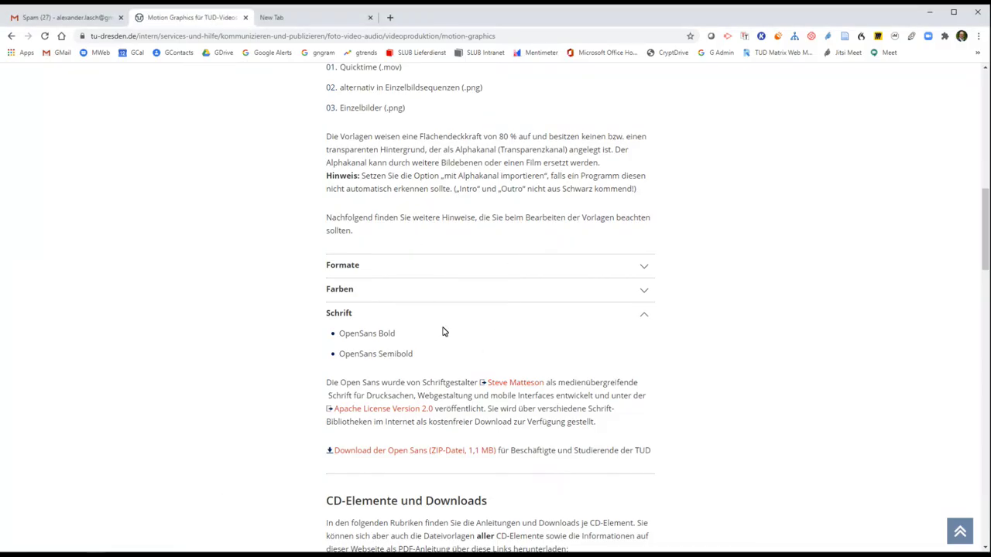
- Look up TUD-Blau (RGB 0/48/94) in the page's Farben section, then return to Streamlabs OBS
click(440, 289)
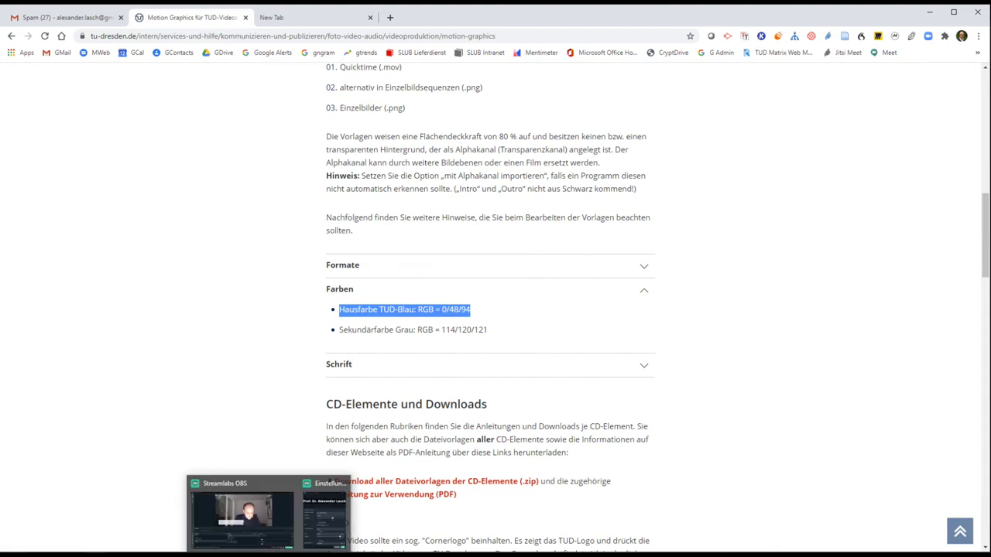
click(269, 556)
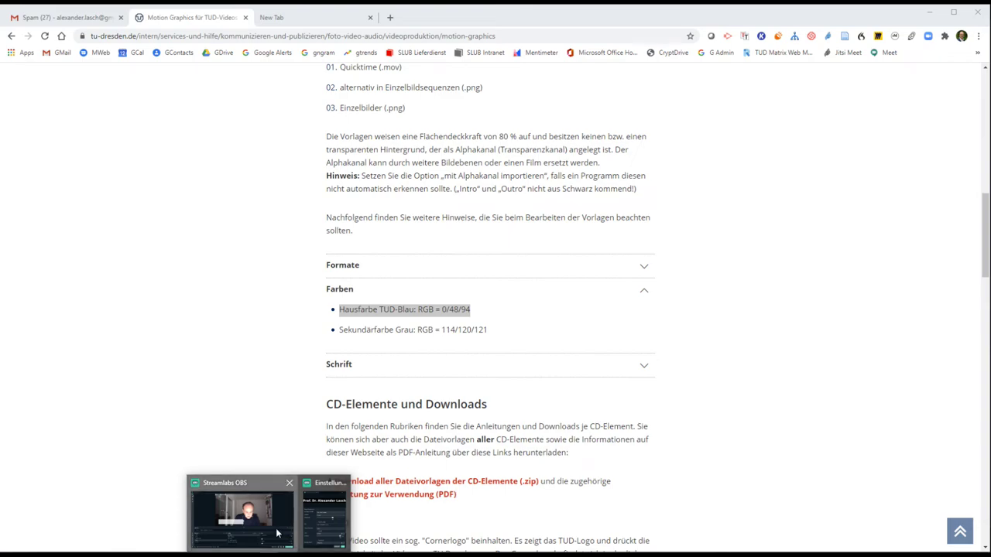
click(244, 515)
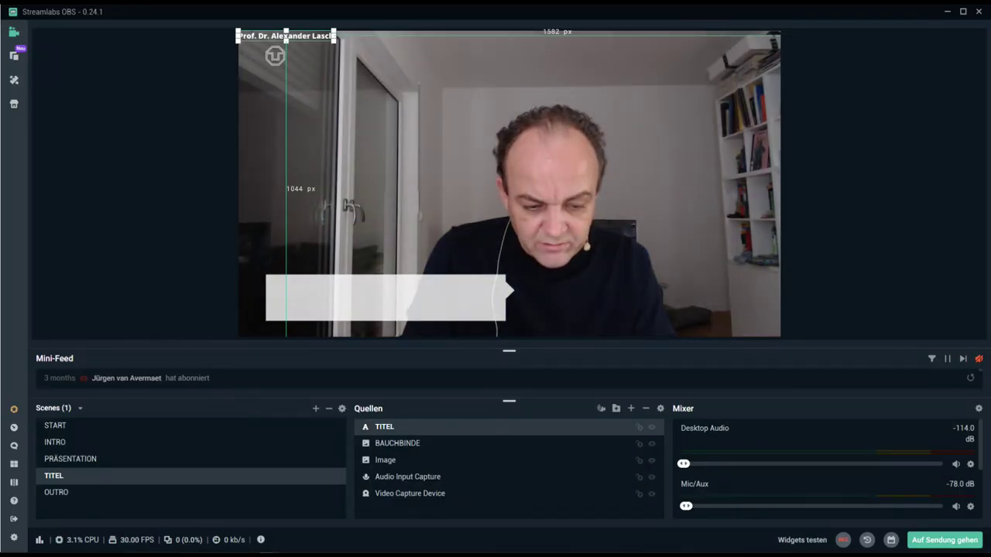
- Reopen the TITEL text settings and enter 248 as the red value in the colour picker
mouse_move(268, 556)
click(325, 515)
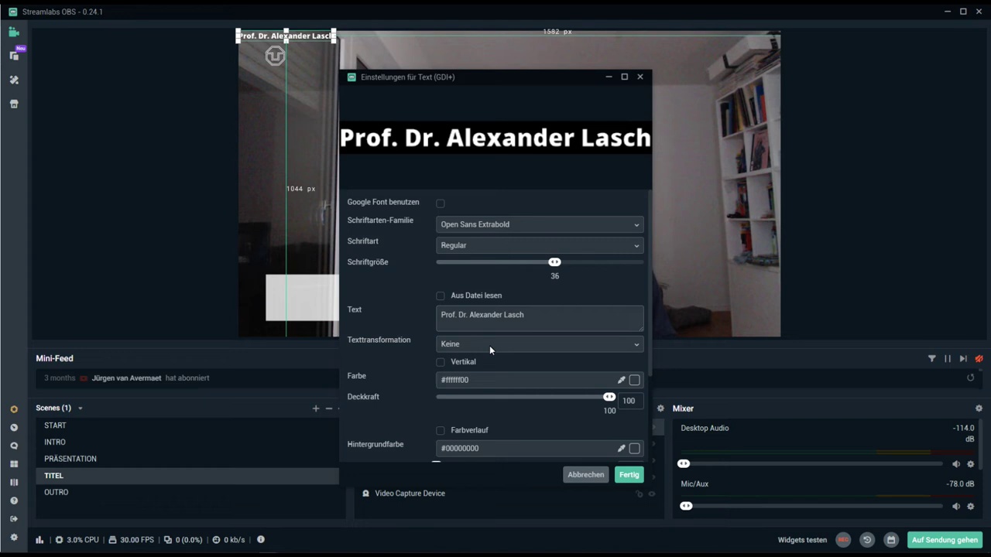
click(634, 381)
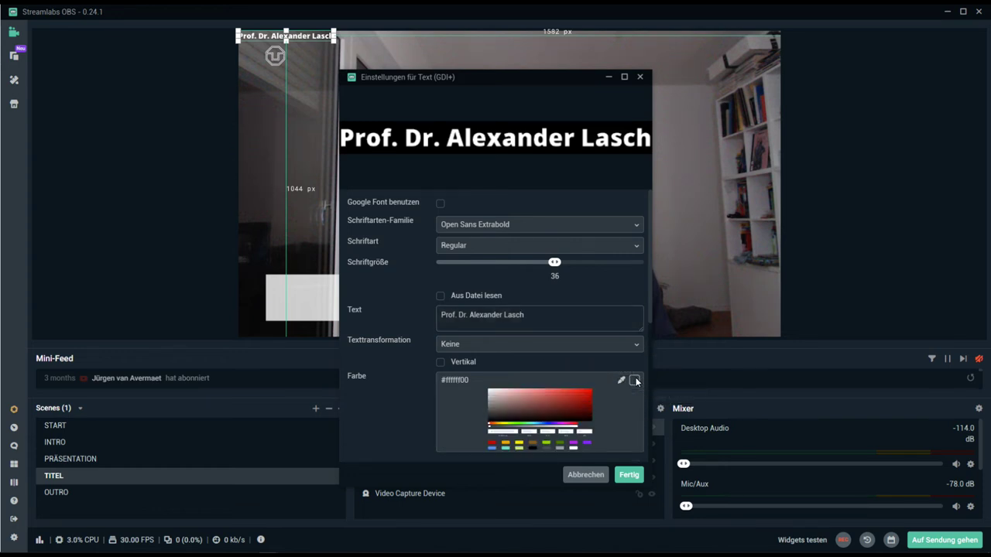
scroll(526, 437, down, 3)
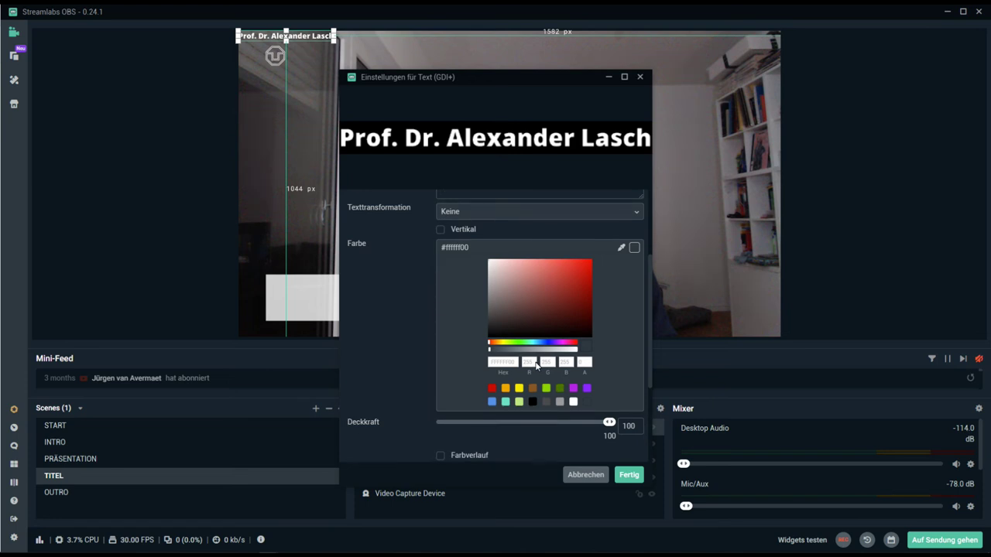
double_click(530, 362)
text(2)
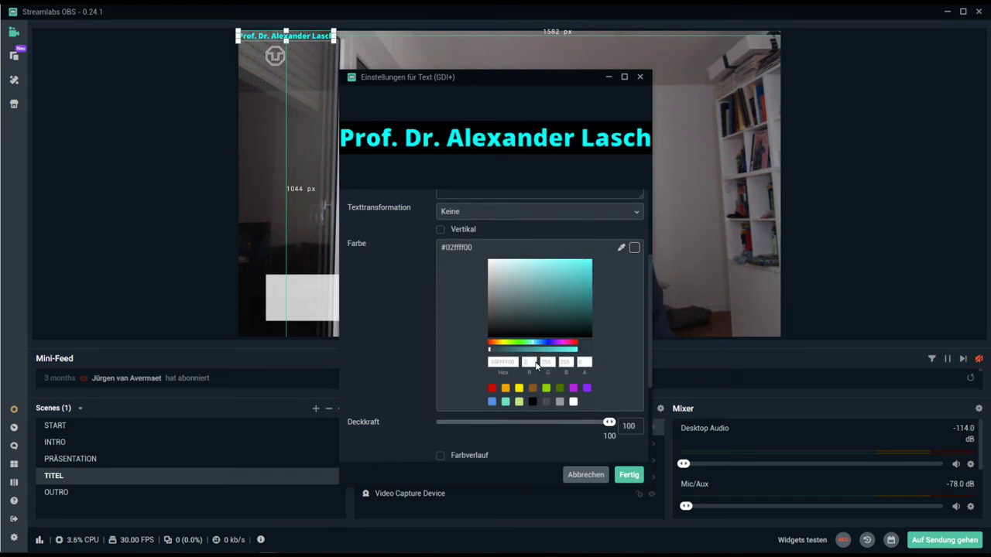
text(4)
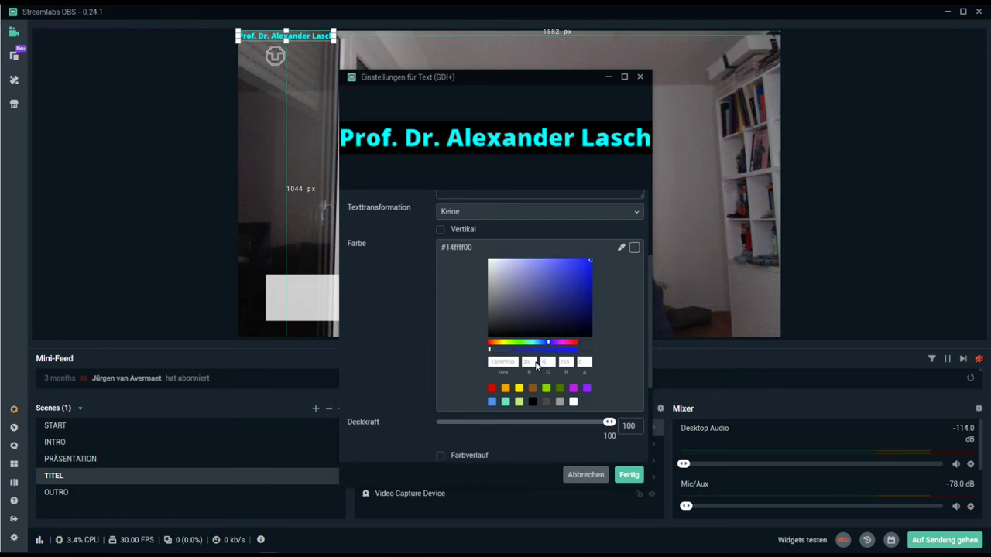
text(8)
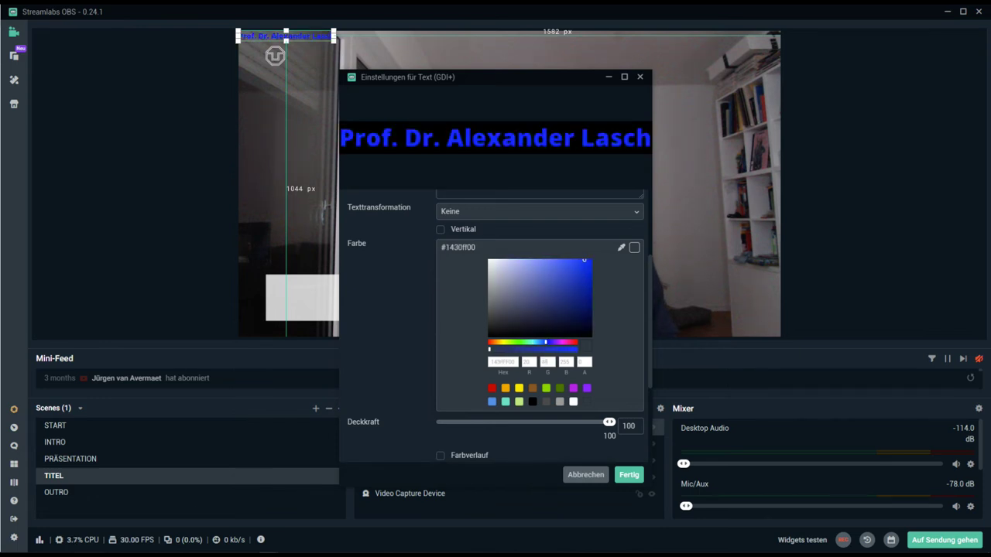
- After checking TUD-Blau in Chrome, set blue to 94 and apply the #14305e text colour
key(alt+Tab)
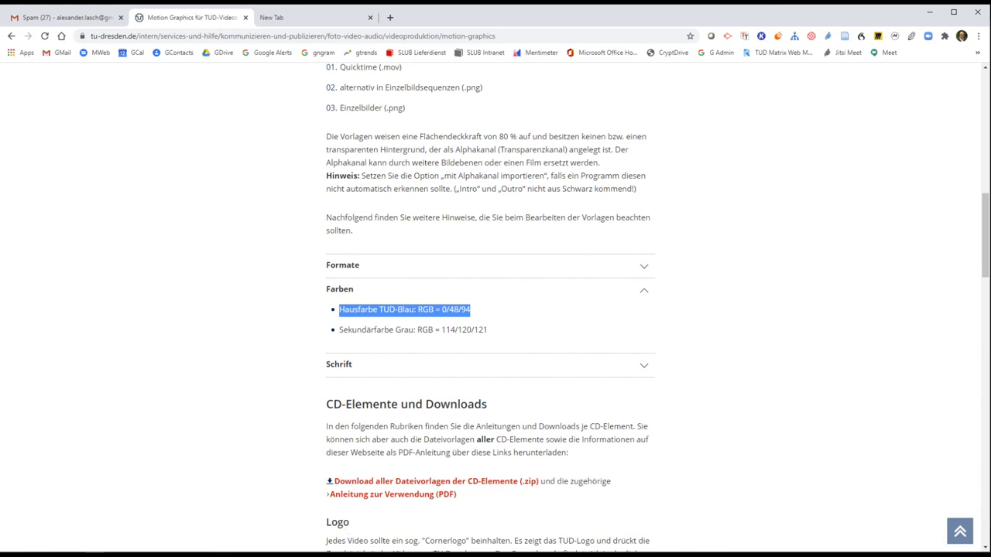
click(329, 528)
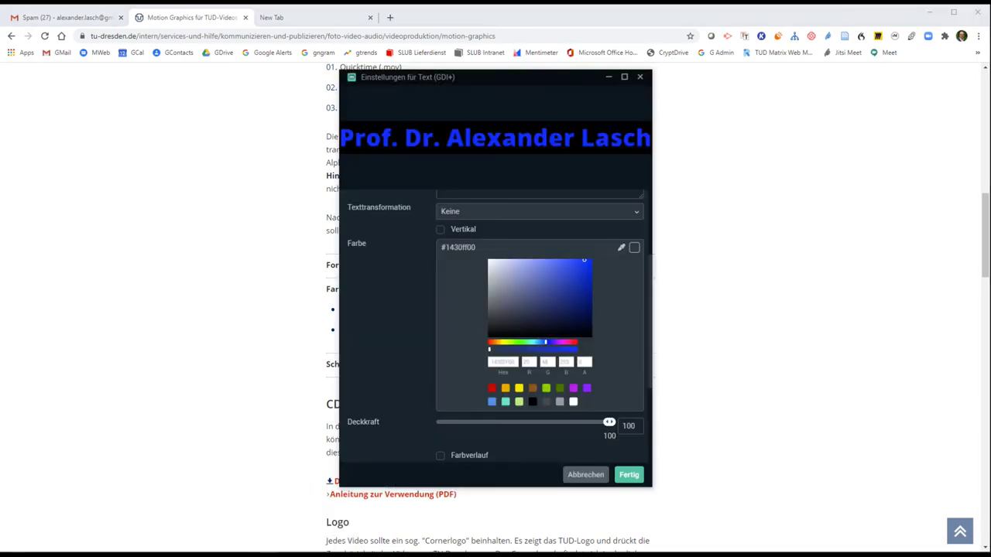
click(262, 511)
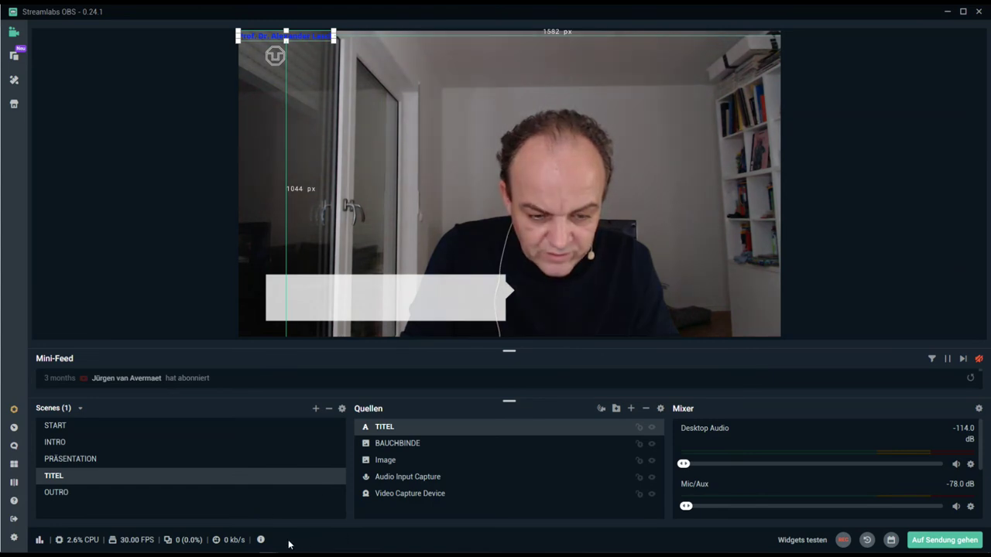
click(329, 519)
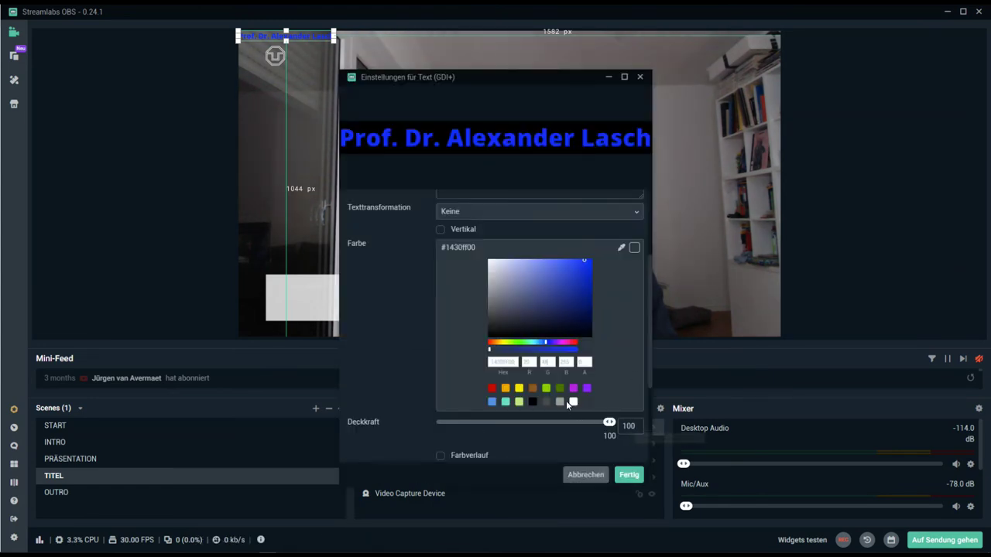
double_click(570, 362)
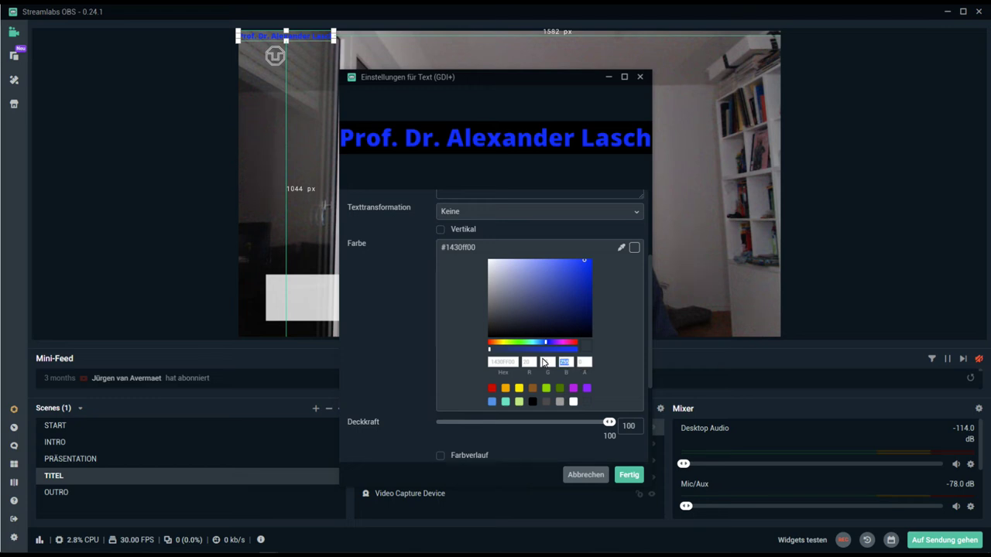
text(94)
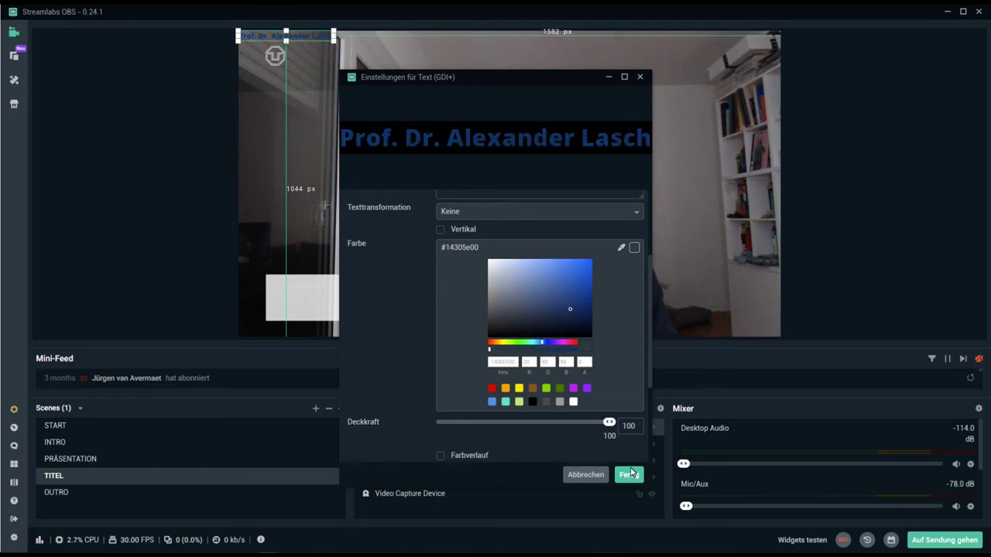
click(628, 474)
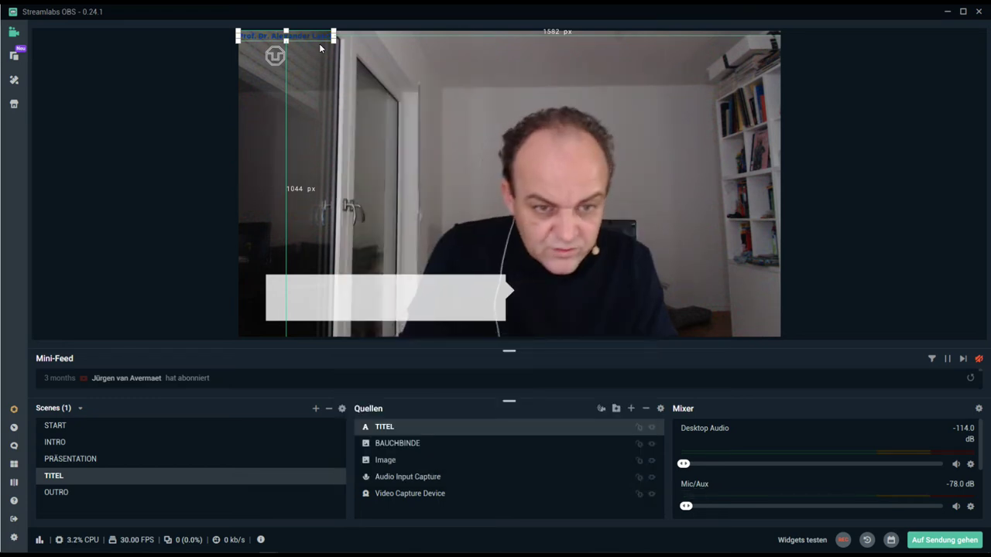
- Drag the TITEL name text from the top-left down onto the white Bauchbinde banner
drag(314, 36, 413, 295)
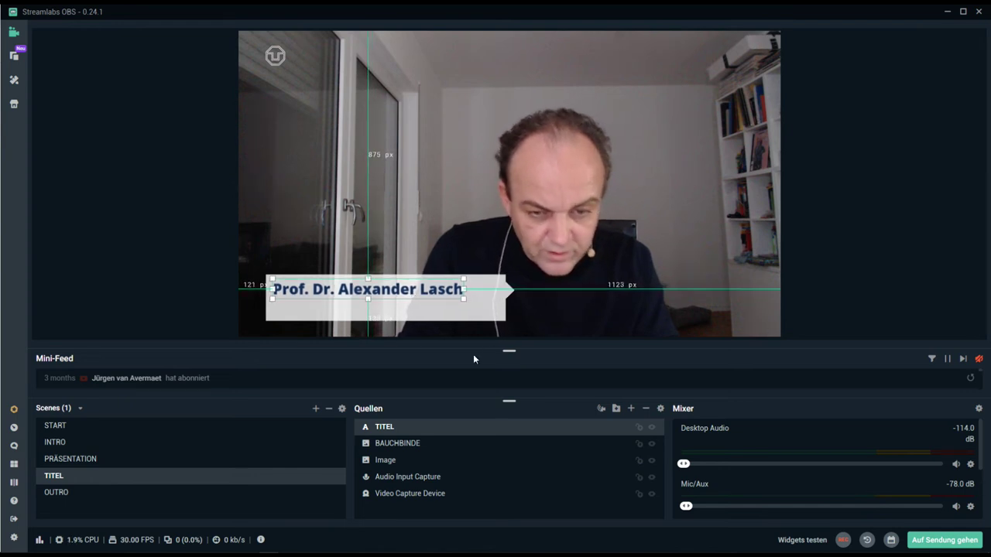
- Change the TITEL text font to Open Sans in Bold style and apply it
double_click(416, 427)
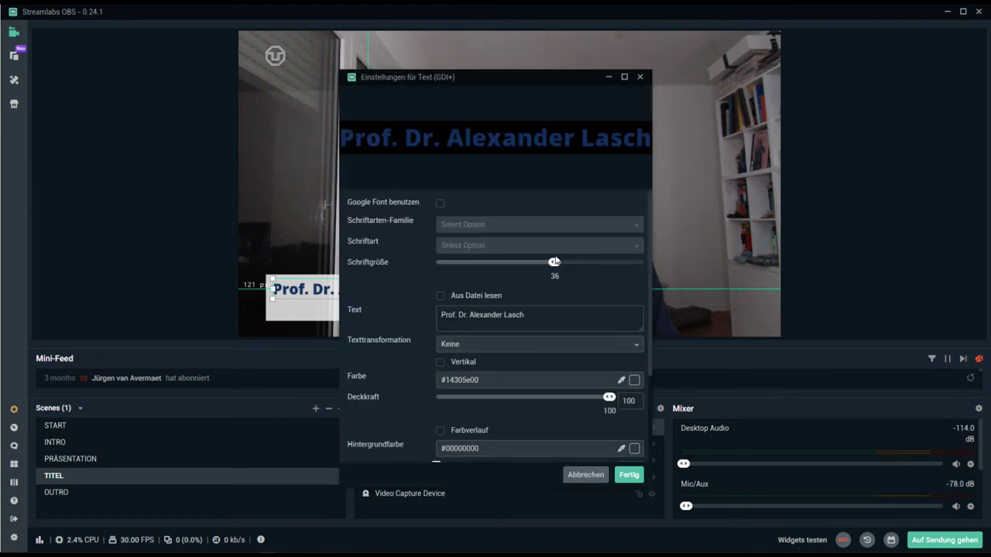
click(538, 224)
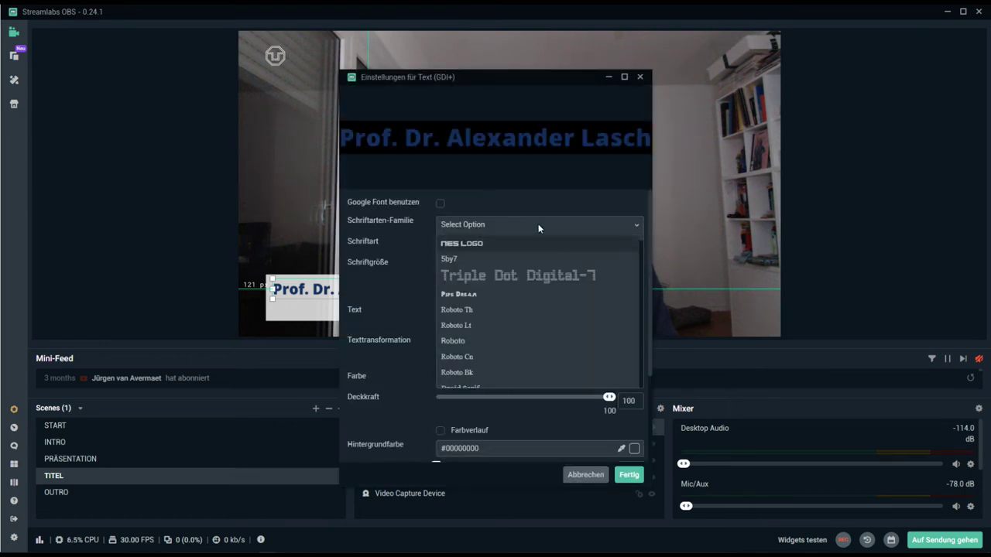
text(open)
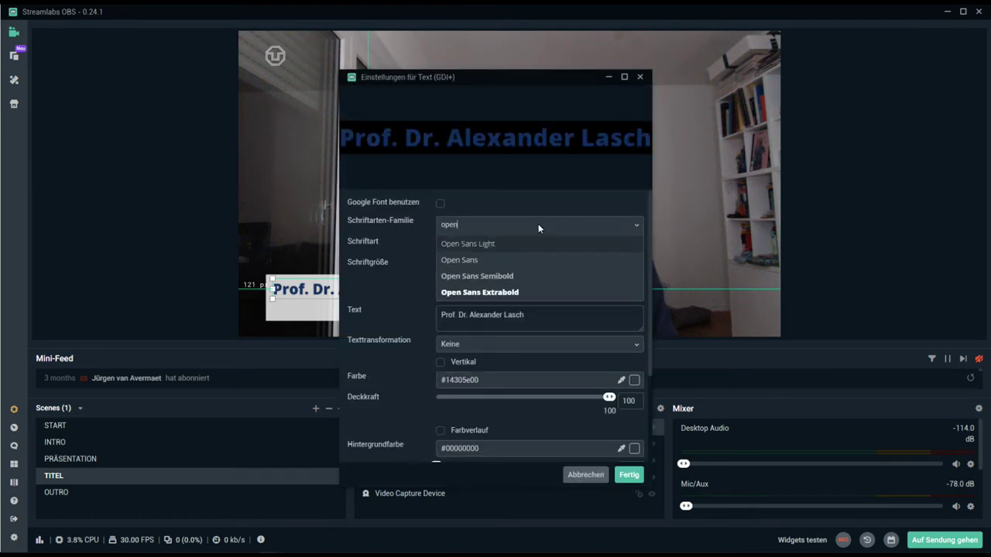
click(498, 258)
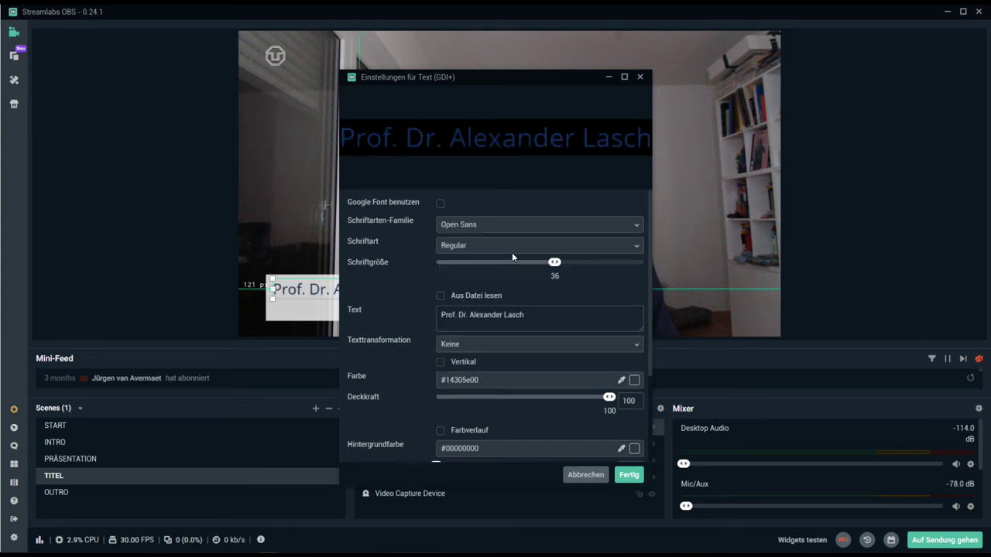
click(510, 243)
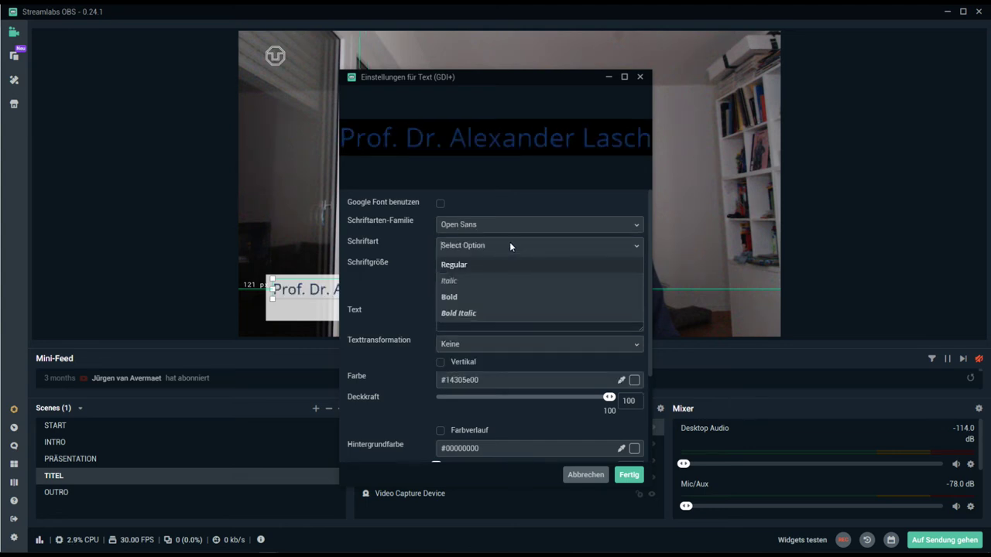
click(464, 297)
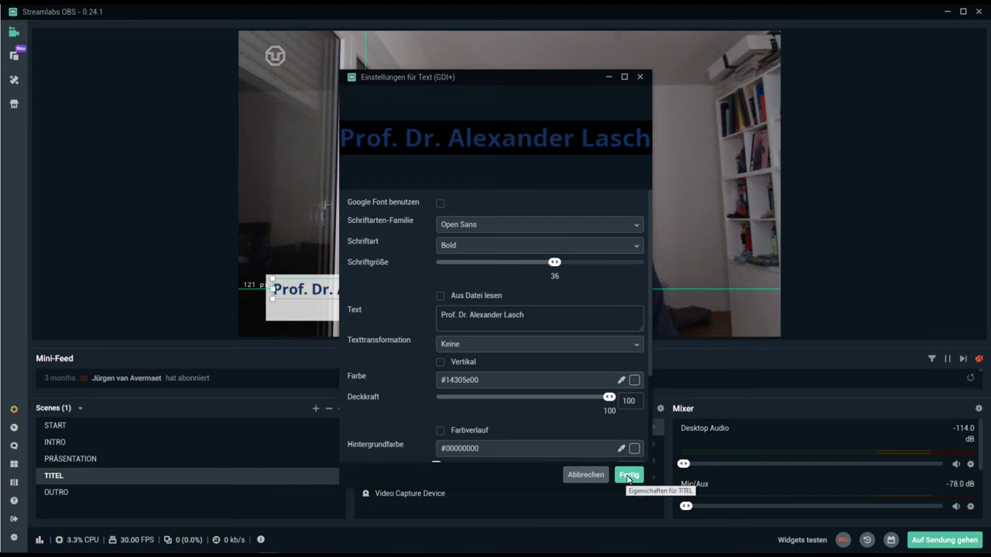
click(629, 476)
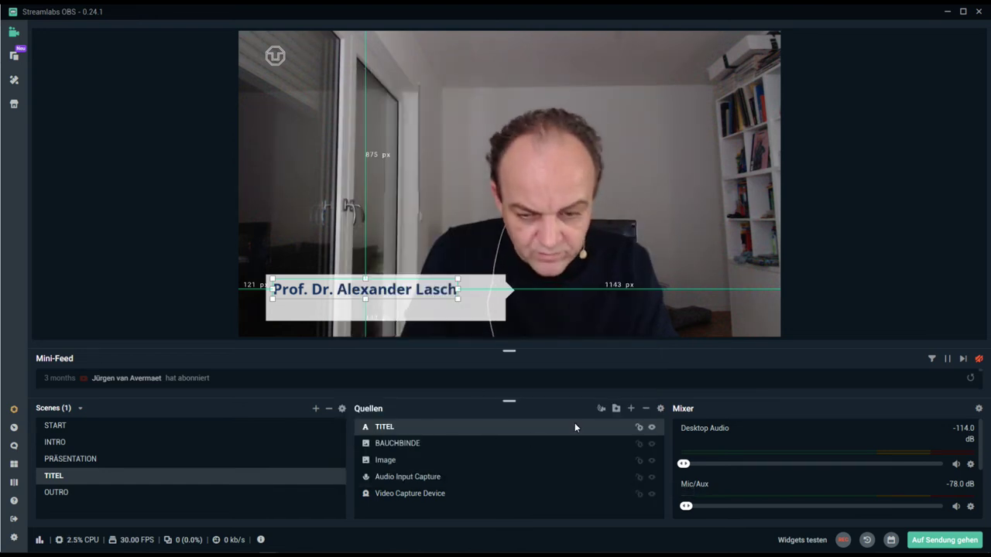
- Add a new Text (GDI+) source named 'Untertitel' to the TITEL scene
click(631, 409)
click(371, 310)
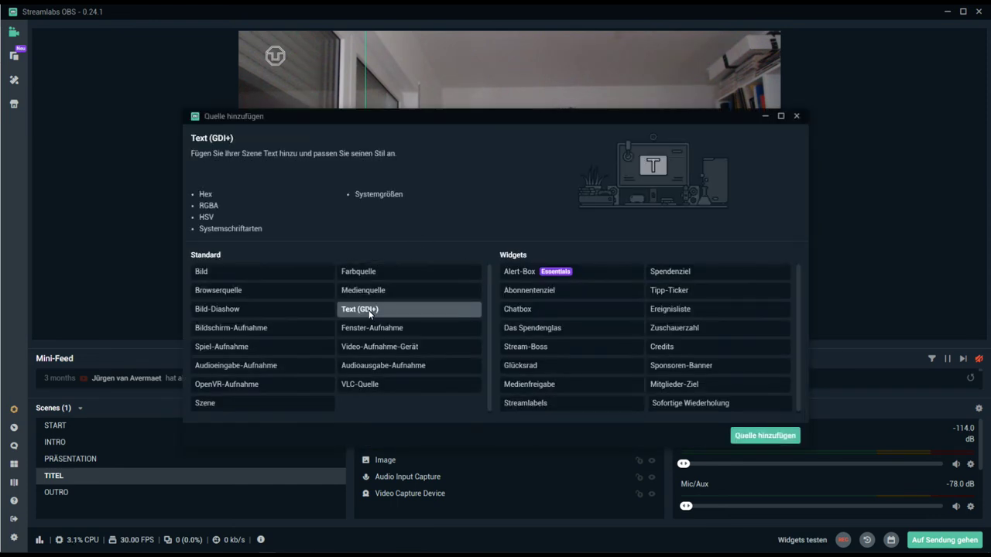
click(749, 442)
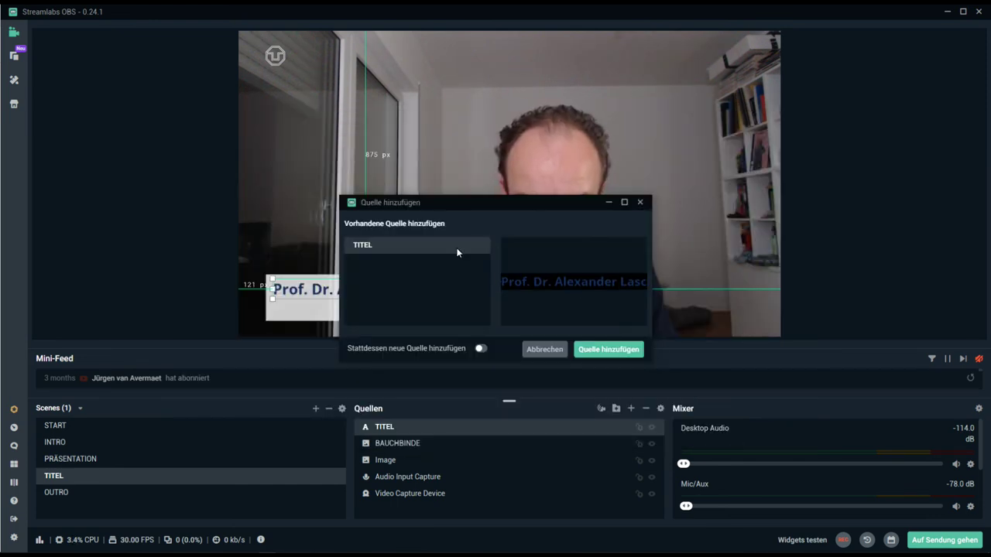
click(480, 349)
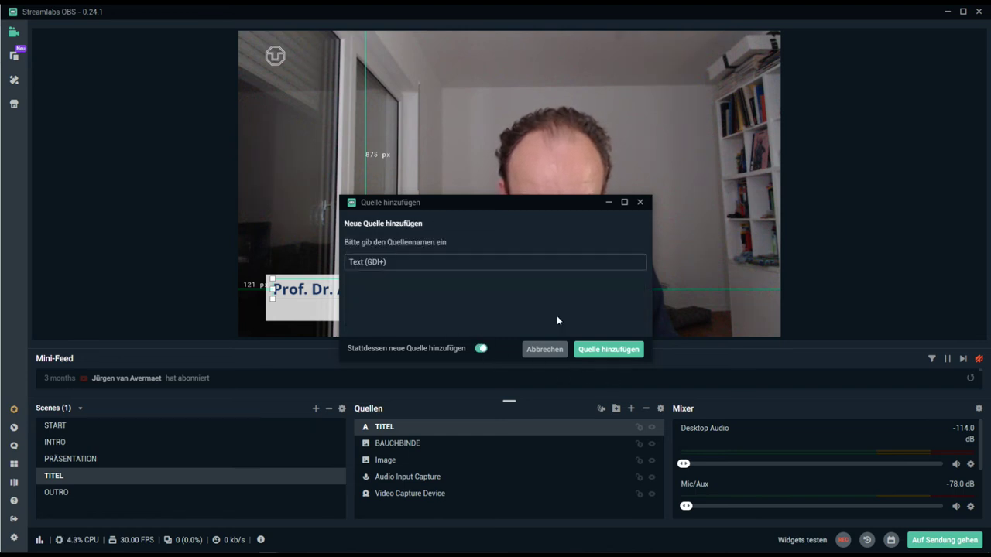
triple_click(403, 264)
text(Untertitel)
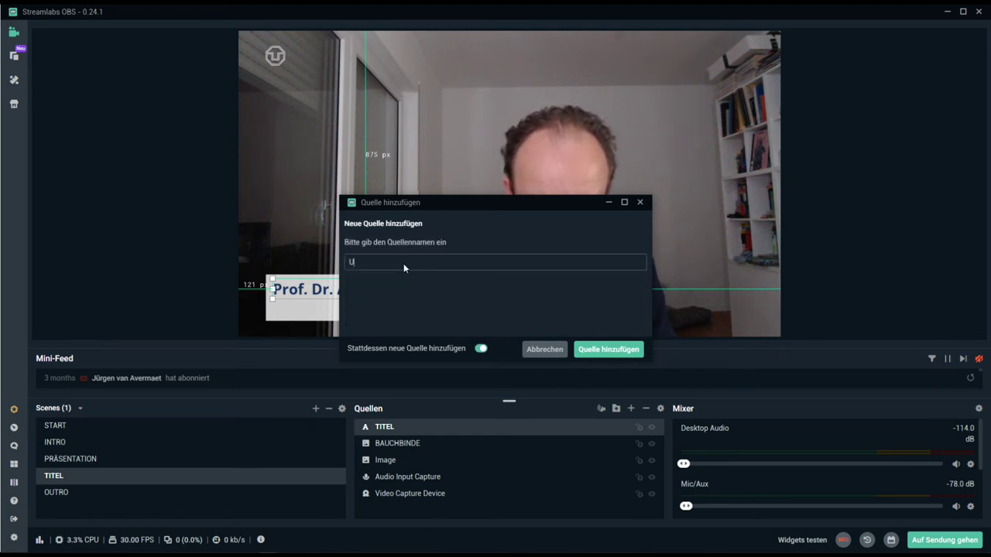
click(604, 349)
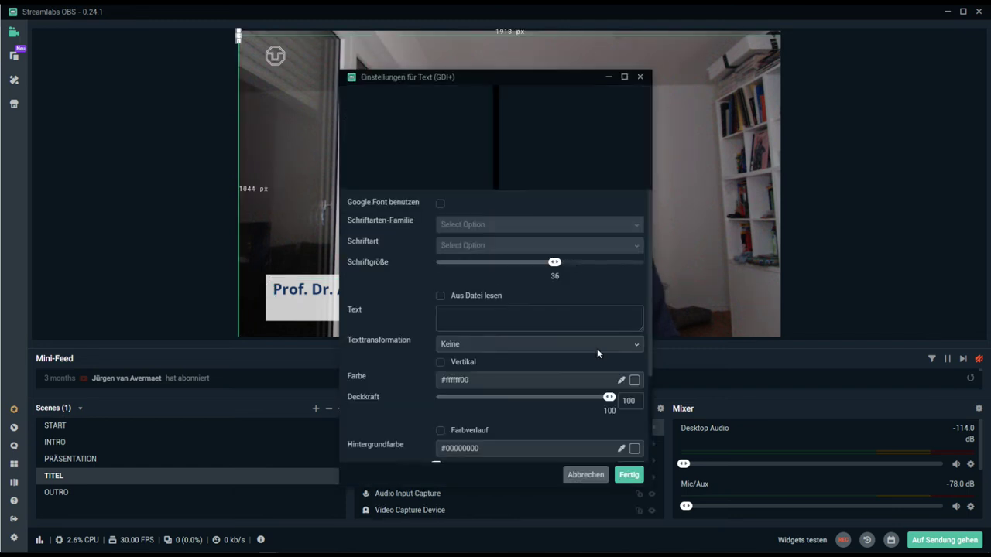
- Set the subtitle's font family to Open Sans Semibold
click(476, 224)
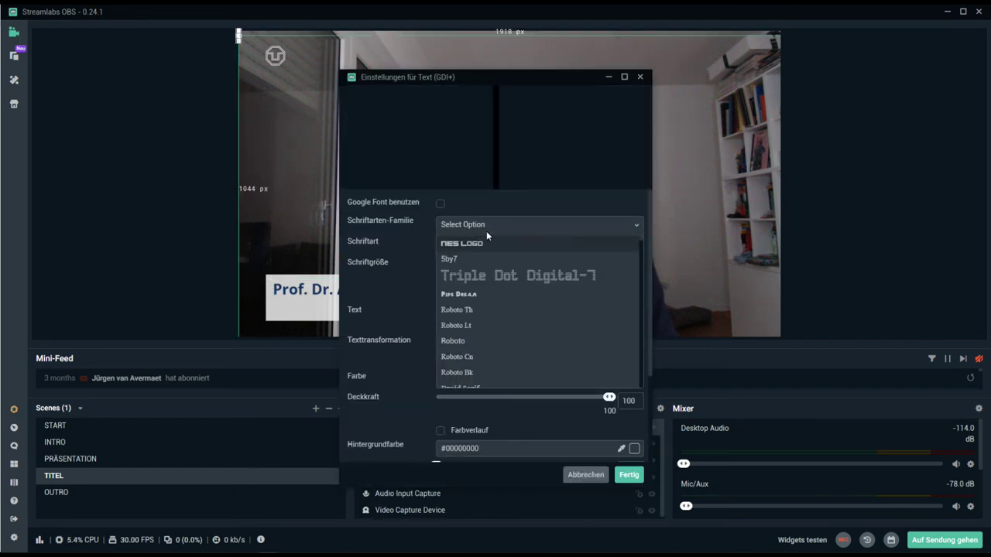
text(open)
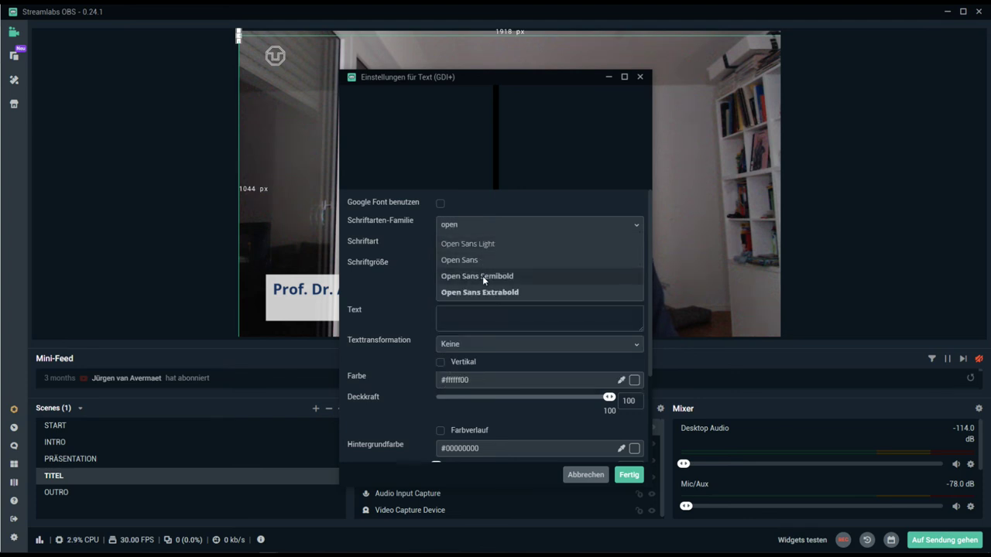
click(482, 276)
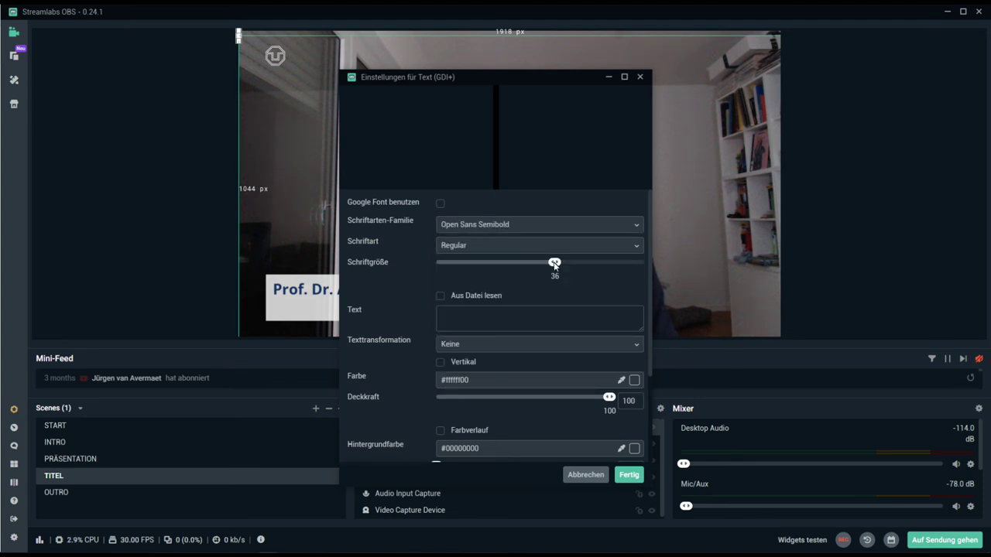
- Enter 'Germanistische Linguistik und Sprachgeschichte' as the subtitle text, correcting typos
click(510, 314)
text(Germ)
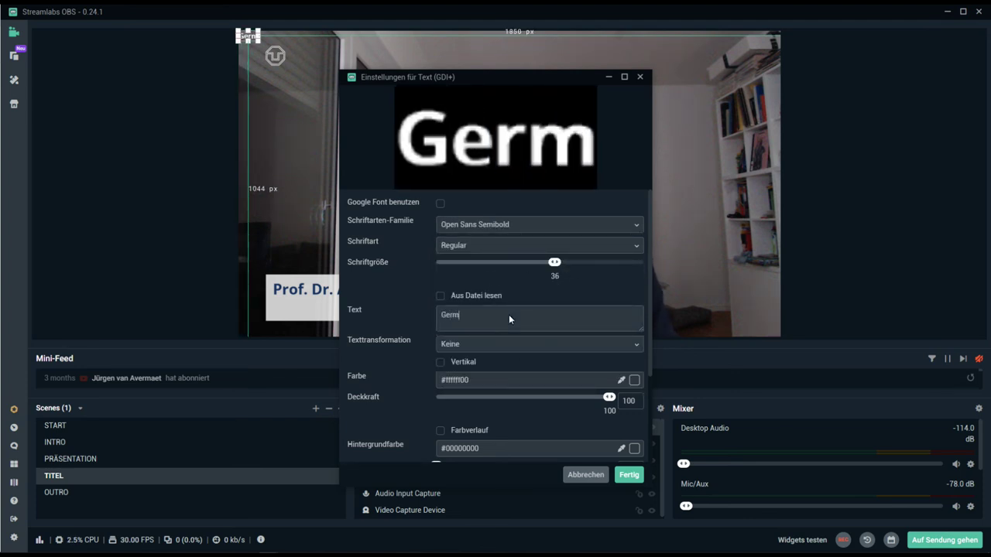
text(anist)
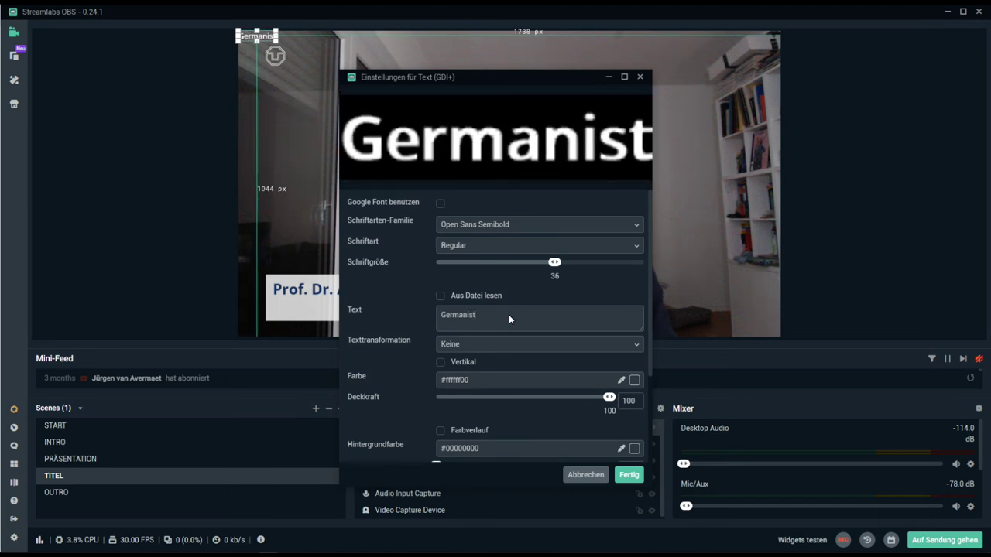
text(ische Linguistiki)
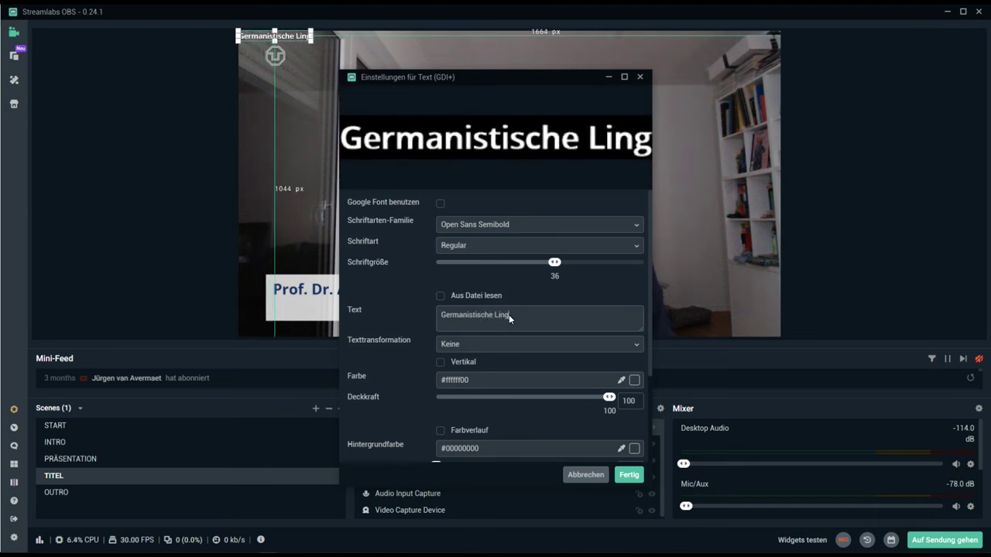
key(BackSpace)
text(und S)
text(ges)
key(BackSpace)
key(BackSpace)
key(BackSpace)
key(BackSpace)
key(BackSpace)
key(BackSpace)
key(BackSpace)
key(BackSpace)
text(prachgeschichte)
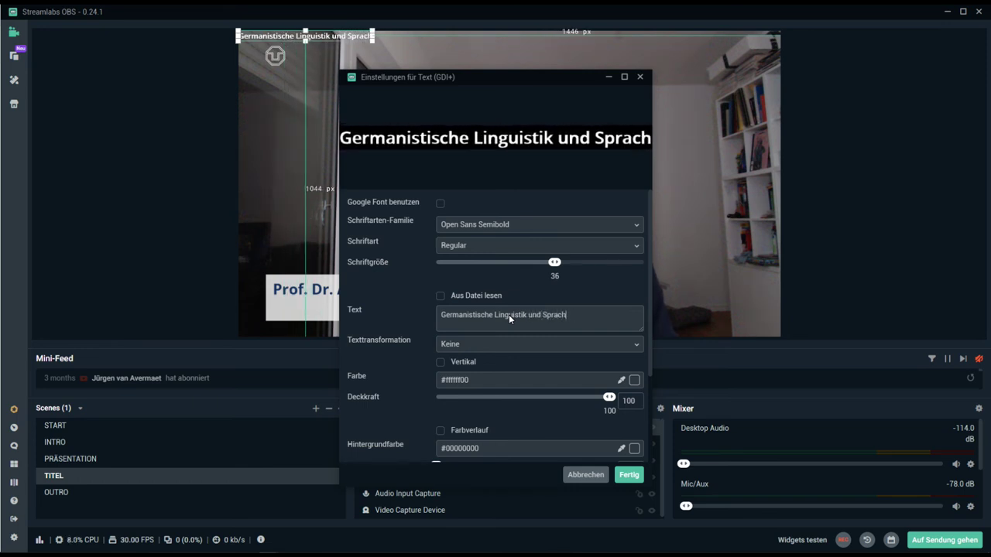
- Set the subtitle colour to R 0, G 48, B 94 (#00305e) and apply the settings
click(634, 381)
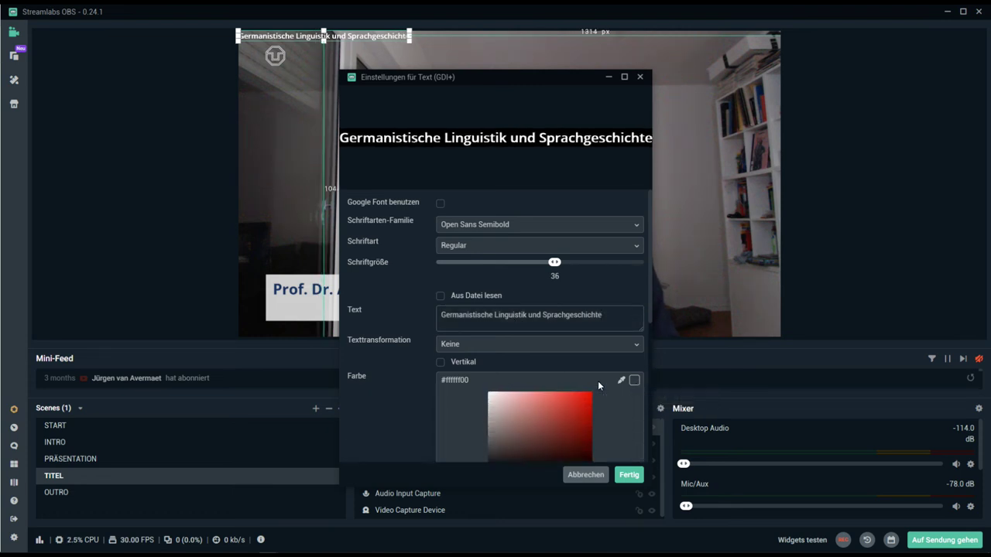
scroll(571, 387, down, 2)
double_click(529, 347)
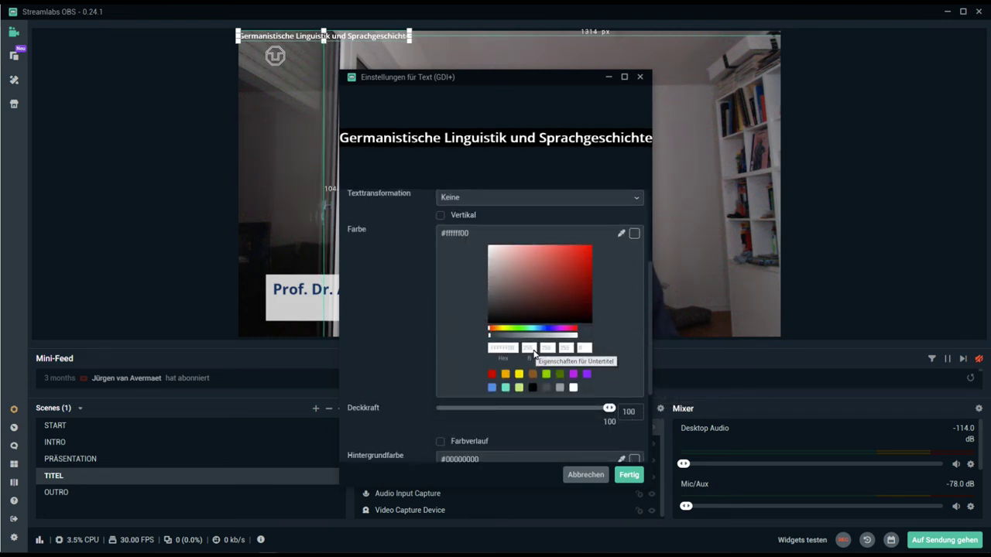
text(0)
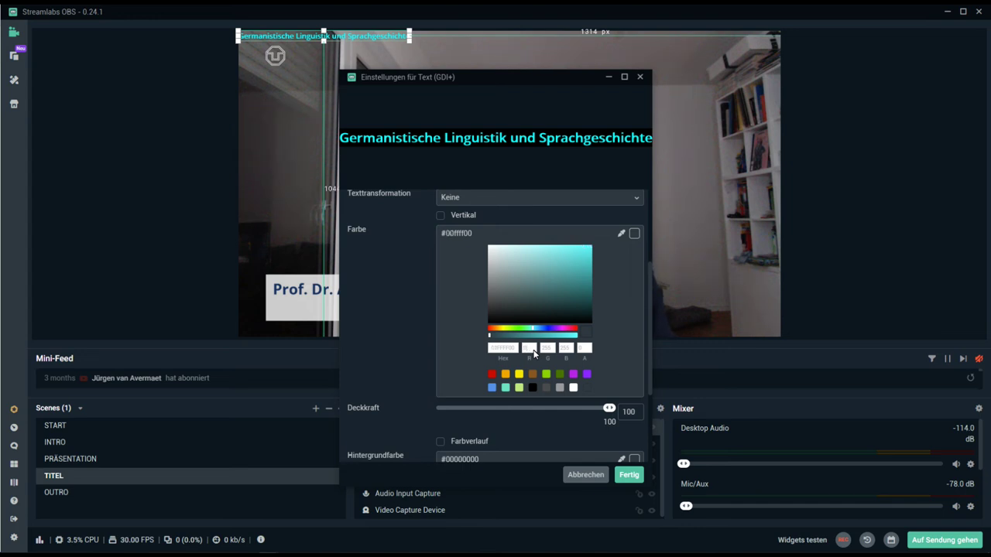
text(48)
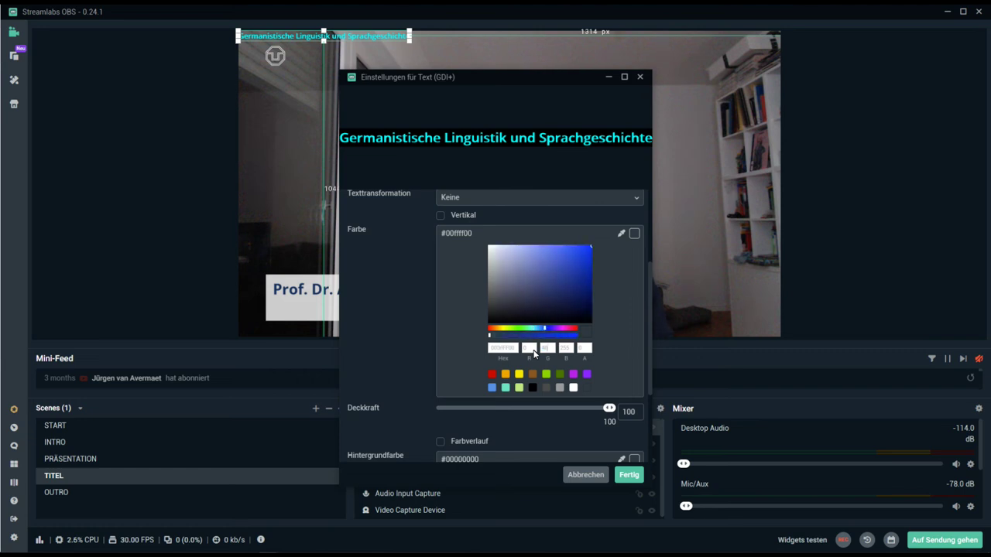
key(Tab)
text(94)
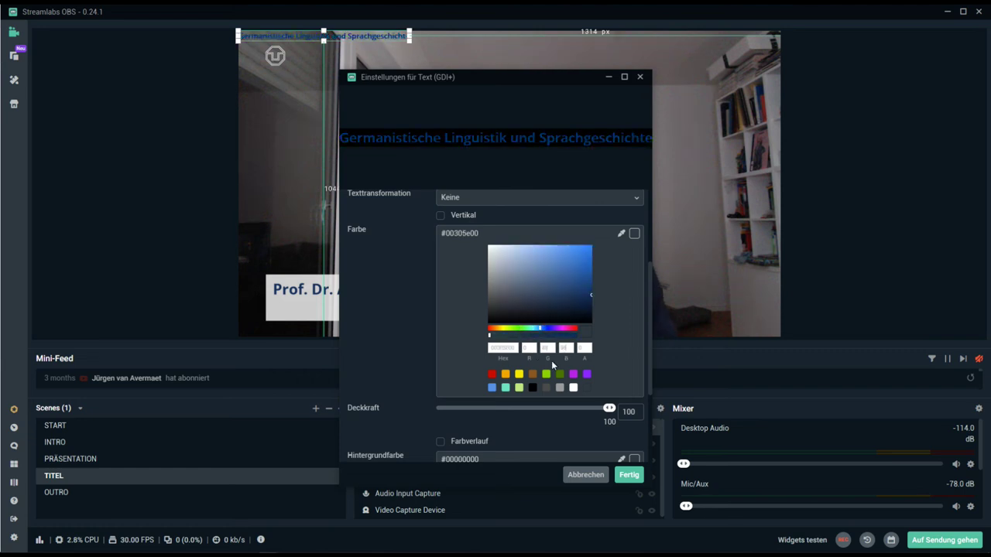
click(636, 480)
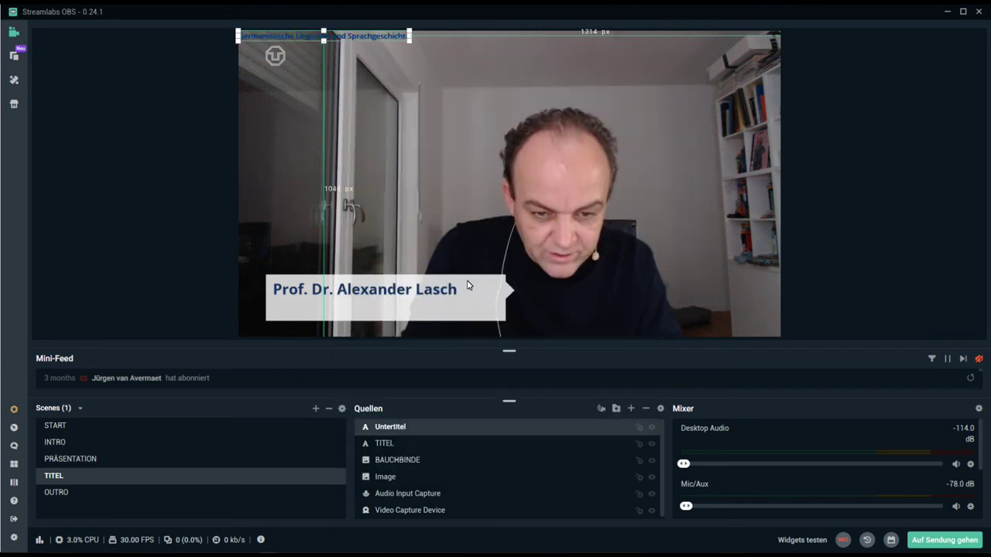
- Position the subtitle under the name in the Bauchbinde box, then switch to PRÄSENTATION
drag(384, 35, 442, 318)
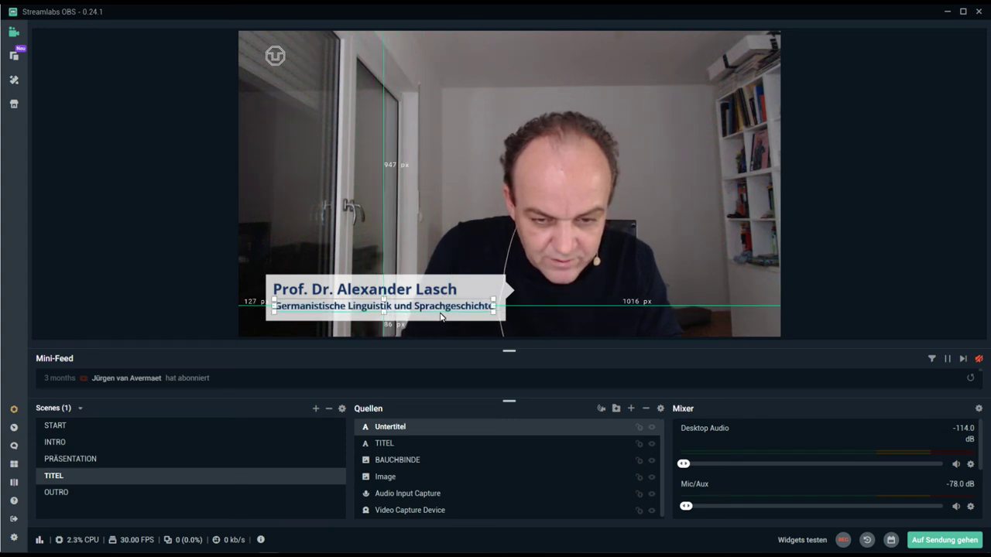
click(834, 289)
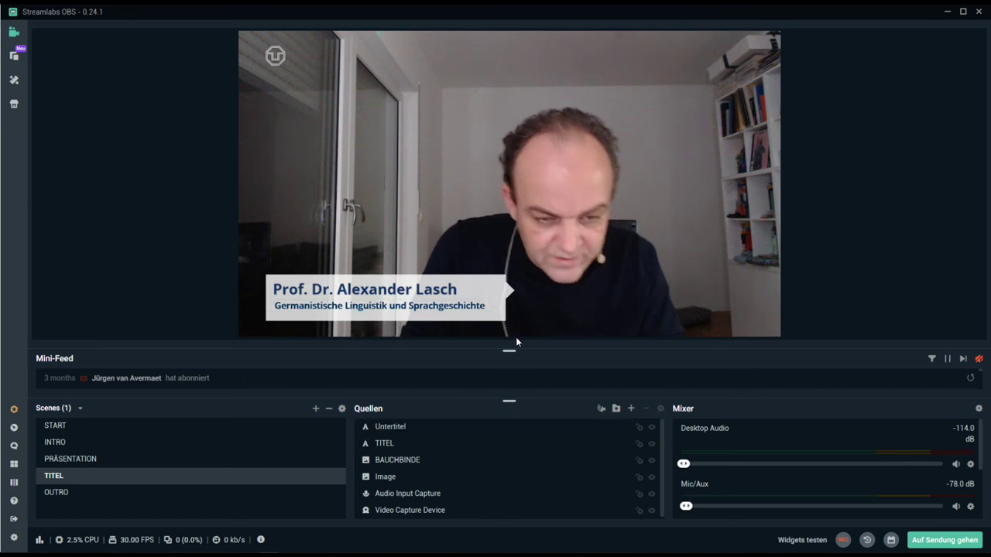
click(414, 312)
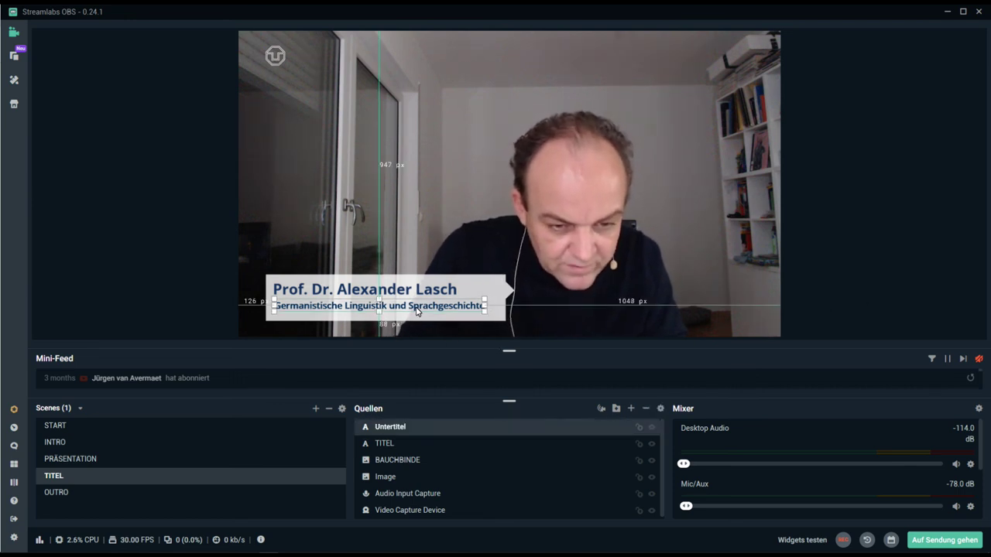
click(156, 229)
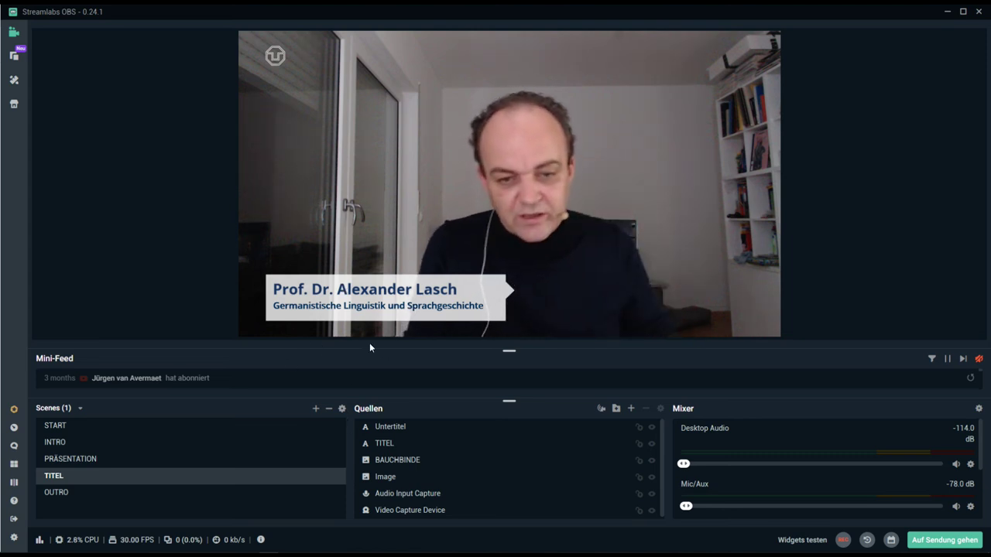
click(93, 460)
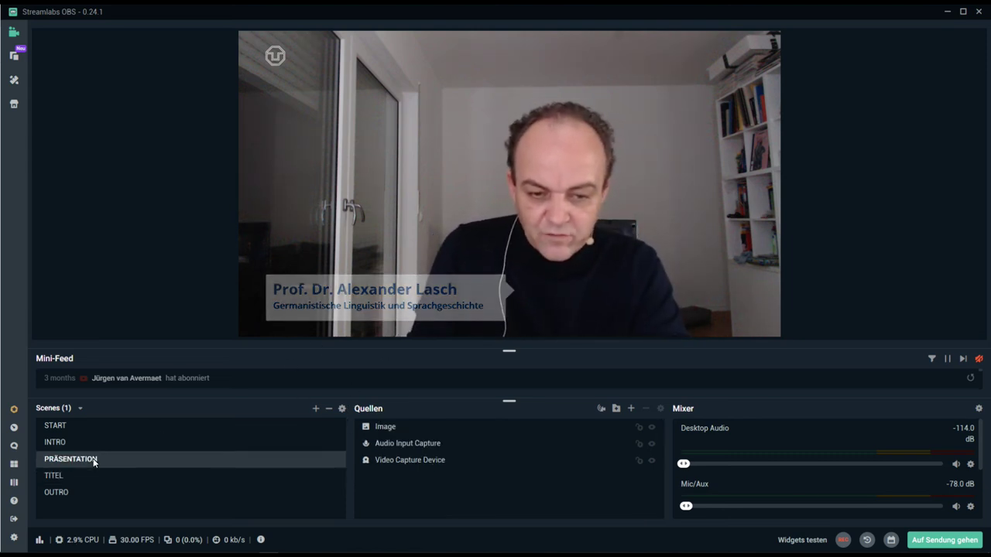
- Review the TITEL scene and its Mixer audio sources, then switch to the START scene
click(67, 479)
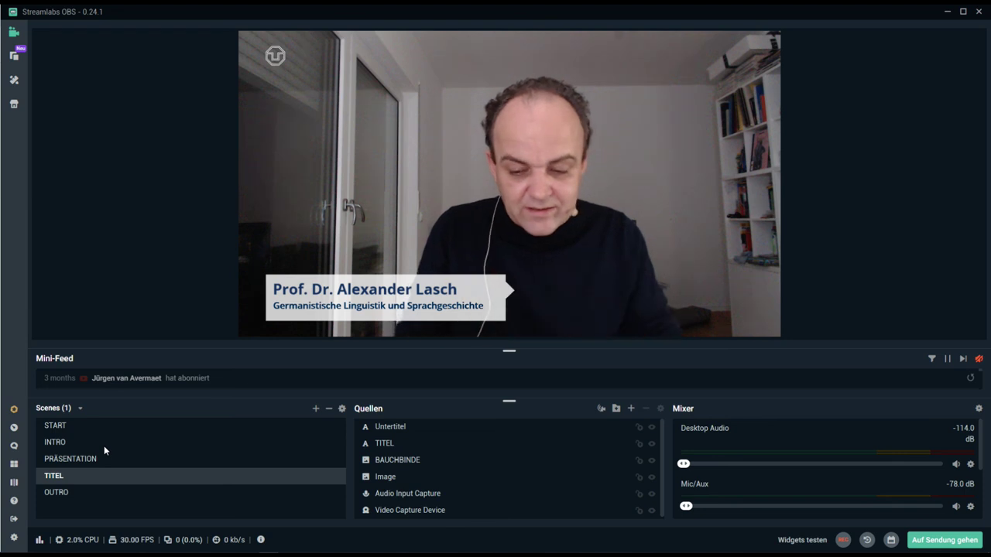
scroll(756, 474, down, 2)
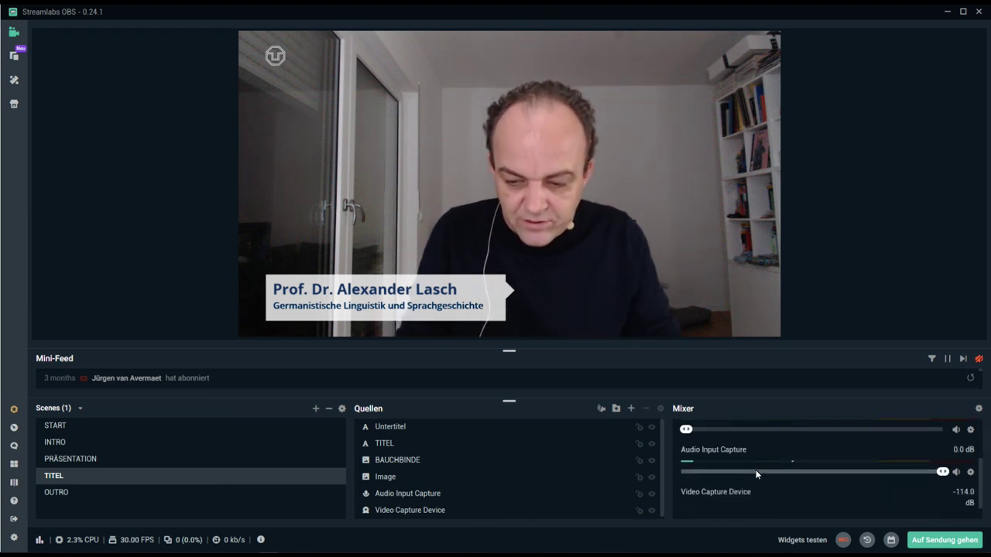
scroll(756, 470, up, 2)
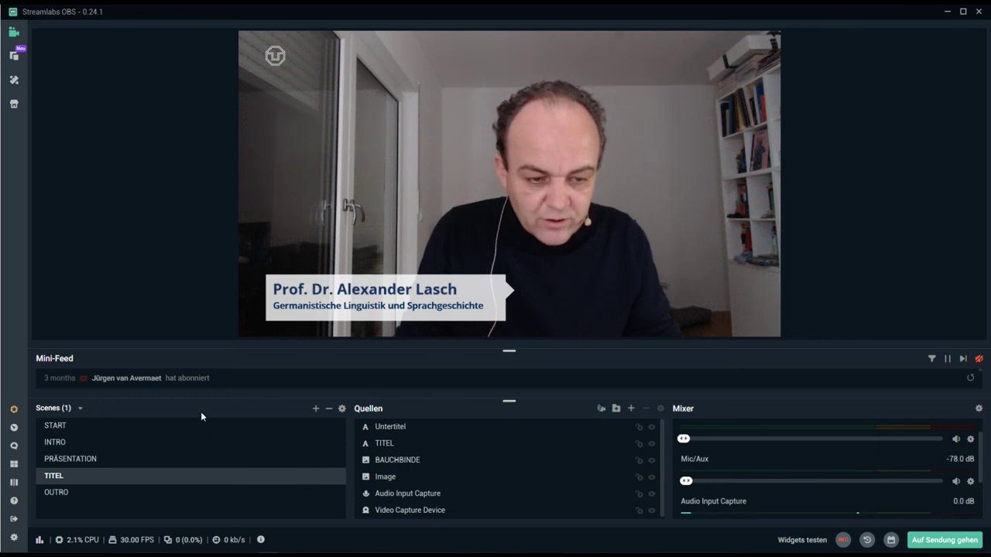
click(128, 426)
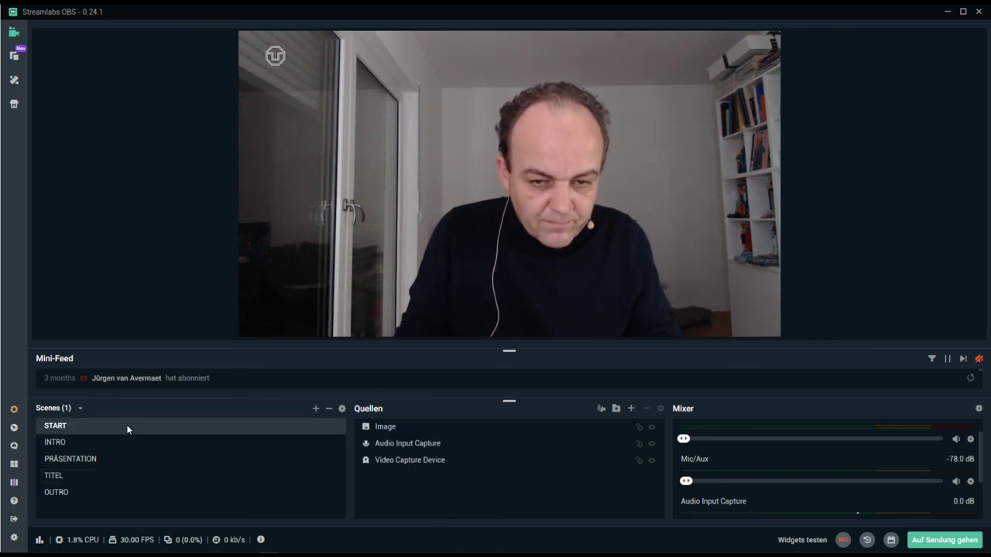
click(101, 443)
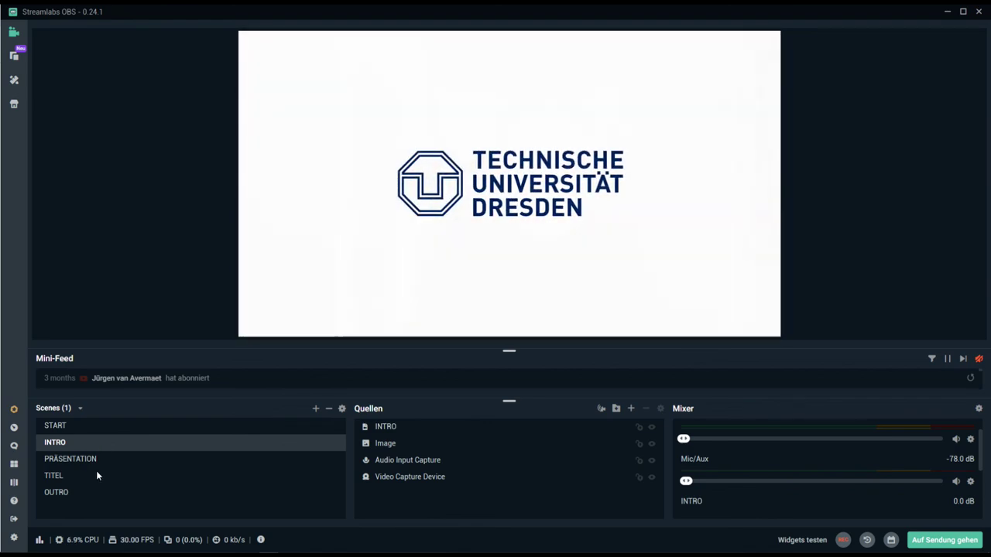
click(98, 460)
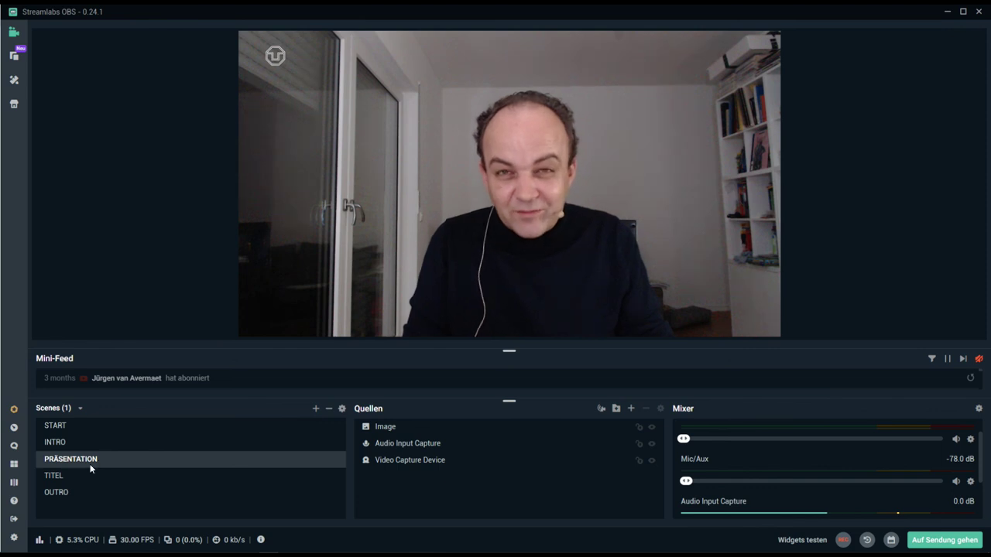
click(74, 476)
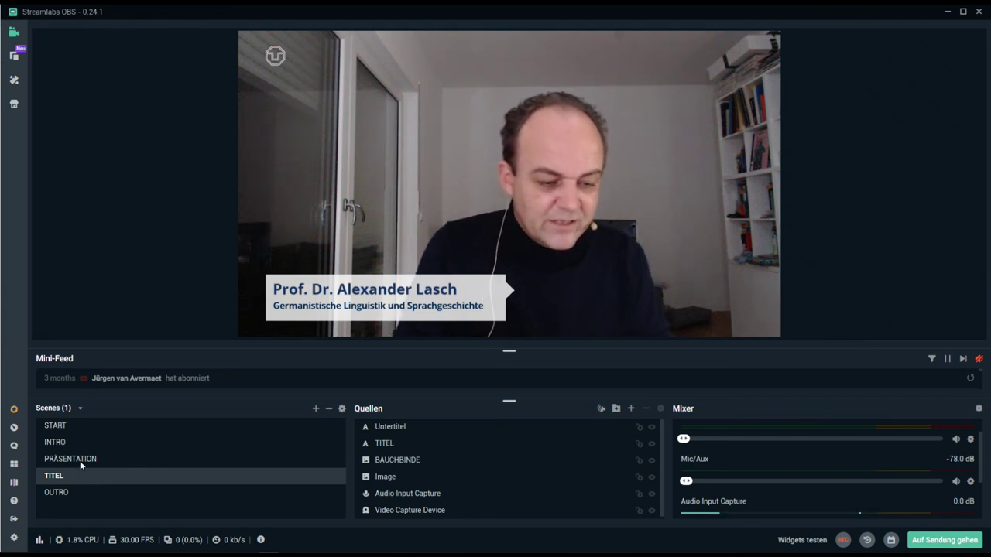
click(80, 461)
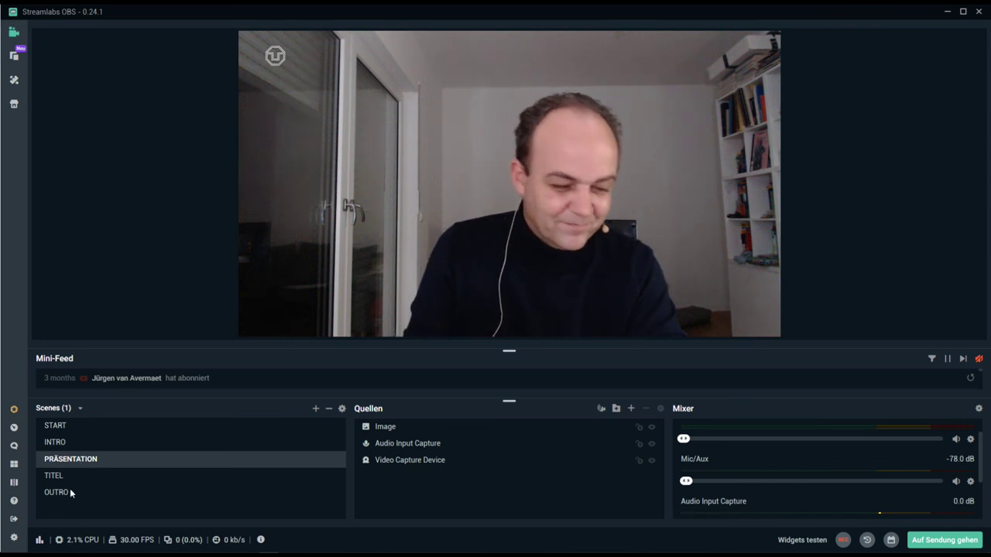
click(68, 495)
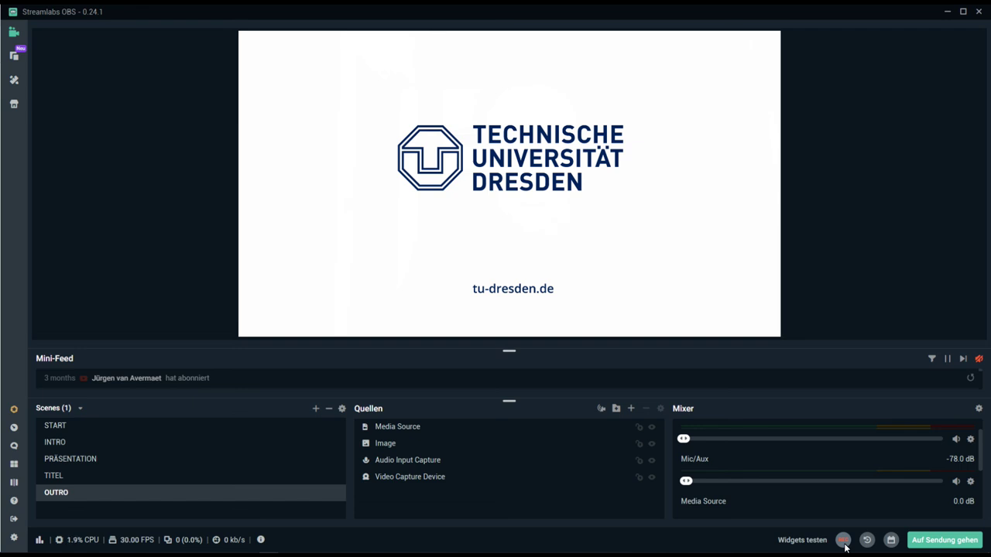
click(239, 425)
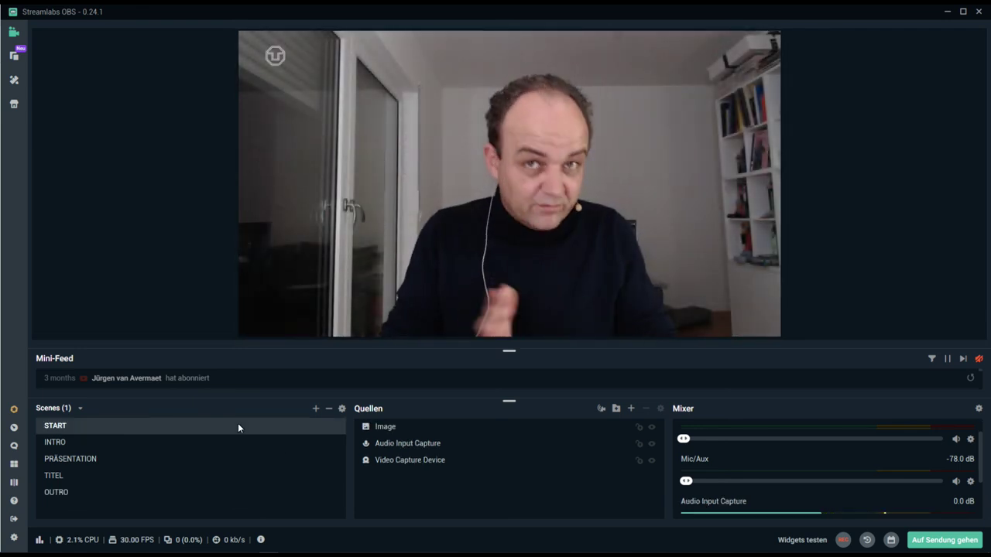